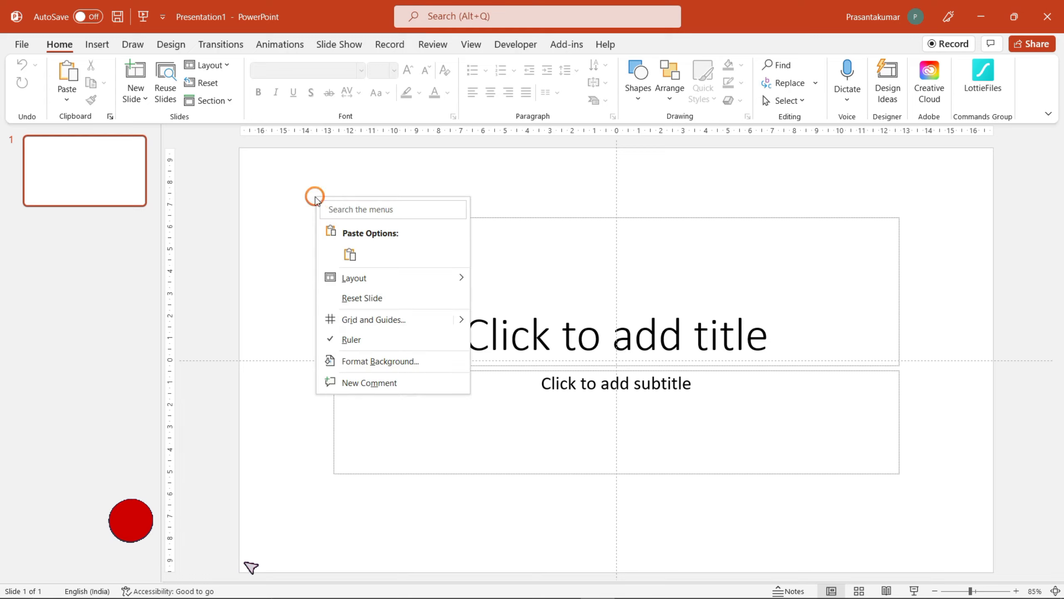
Apply the Blank layout to the slide and draw a circle near its centre.
{"action": "left_click", "coordinate": [492, 447]}
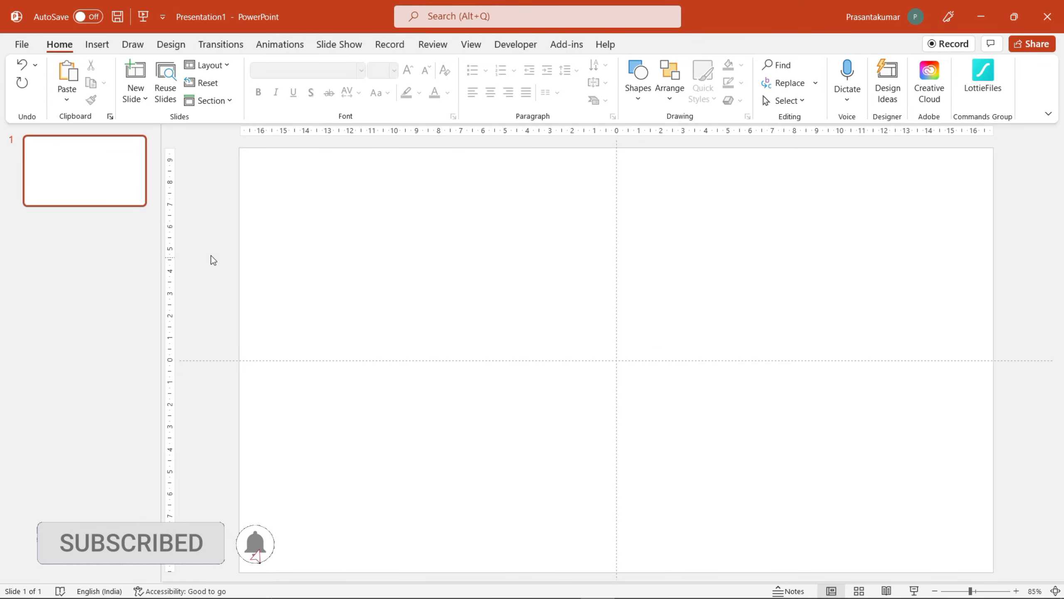
{"action": "left_click_drag", "start_coordinate": [161, 222], "coordinate": [84, 233]}
{"action": "left_click", "coordinate": [99, 35]}
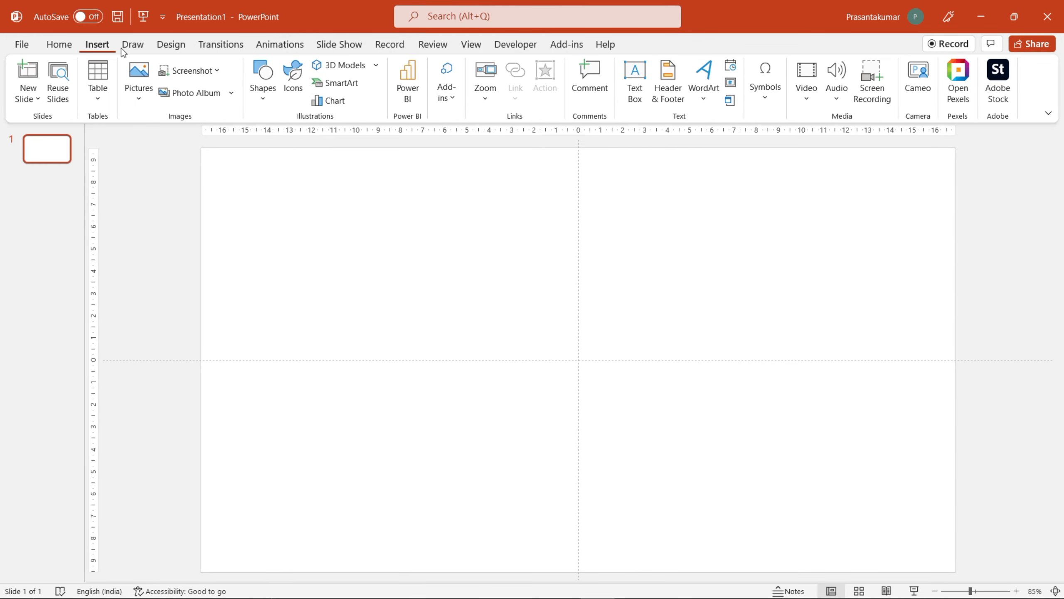
{"action": "left_click", "coordinate": [269, 75]}
{"action": "left_click", "coordinate": [310, 138]}
{"action": "left_click_drag", "start_coordinate": [438, 297], "coordinate": [556, 415]}
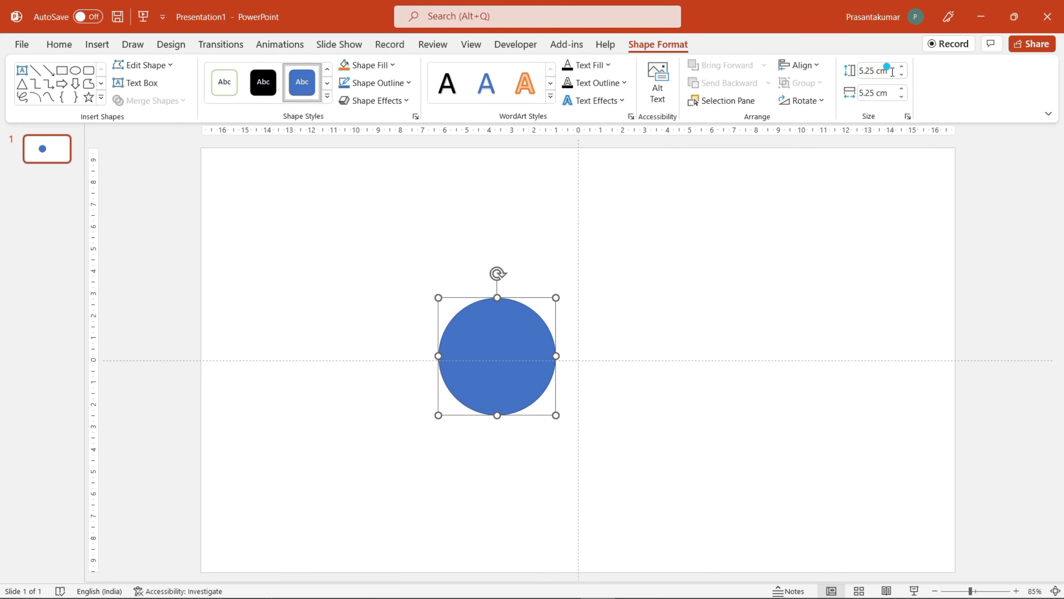
Size the circle to 4 × 4 cm and centre it horizontally on the slide.
{"action": "key", "text": "Return"}
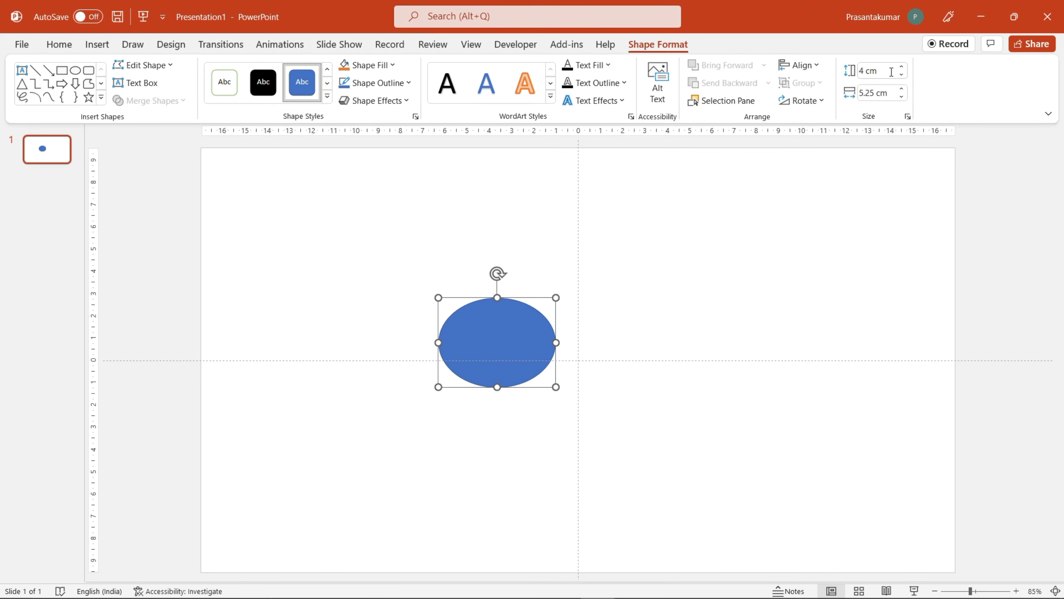
{"action": "type", "text": "4"}
{"action": "key", "text": "Return"}
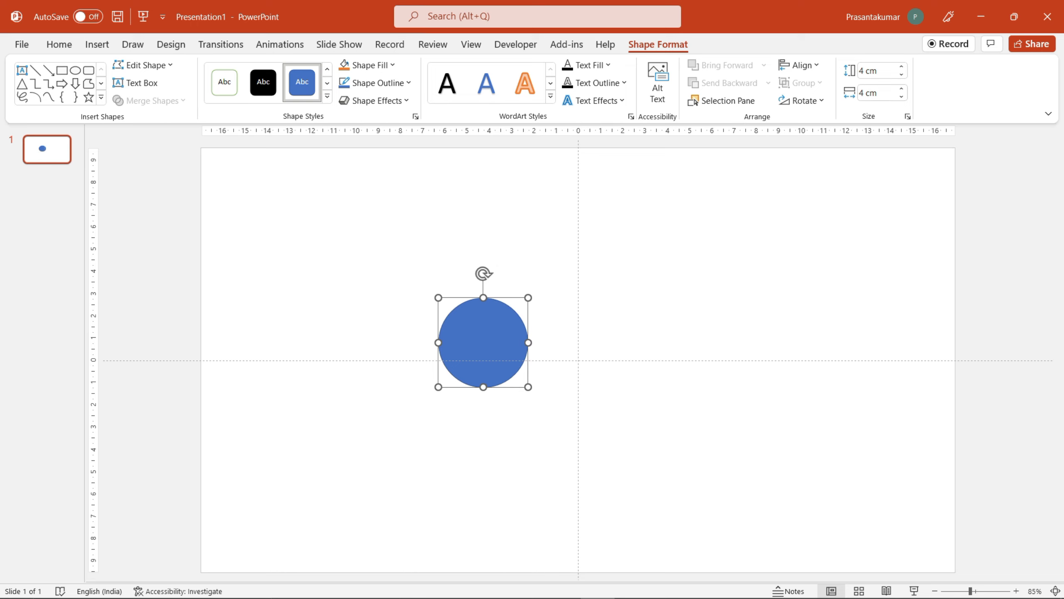
{"action": "left_click", "coordinate": [798, 65]}
{"action": "left_click", "coordinate": [812, 103]}
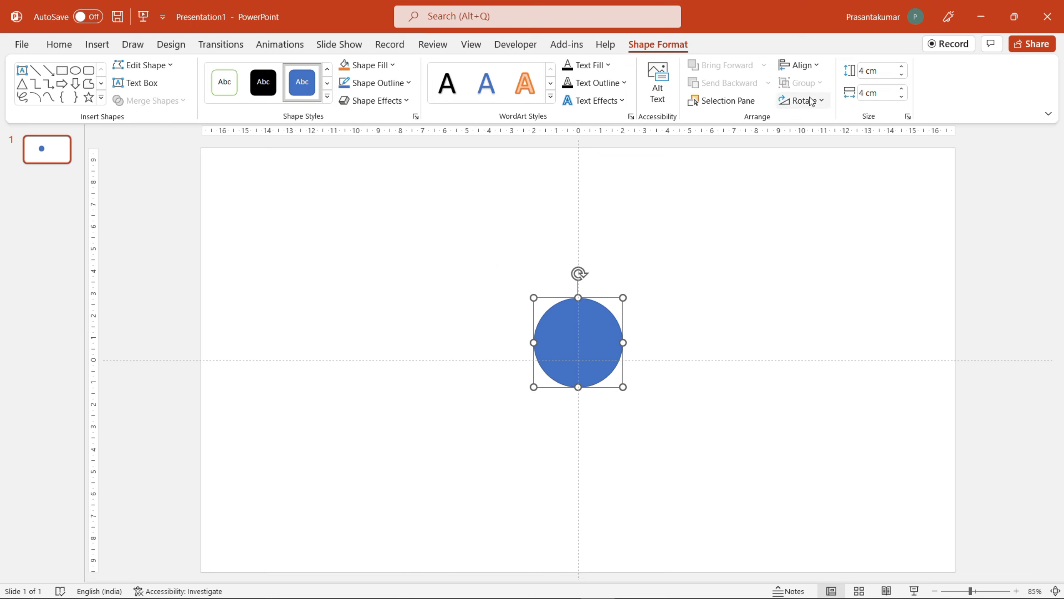
Centre the big circle vertically and place a 3 × 3 cm copy to its right.
{"action": "left_click", "coordinate": [809, 69]}
{"action": "left_click", "coordinate": [826, 168]}
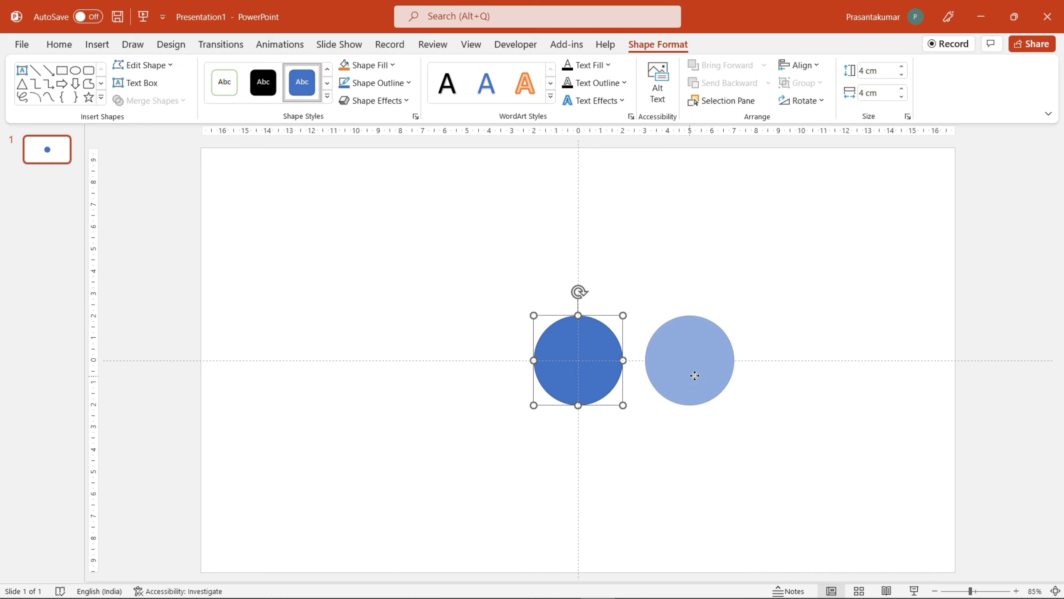
{"action": "left_click_drag", "start_coordinate": [579, 378], "coordinate": [748, 377]}
{"action": "left_click", "coordinate": [766, 402]}
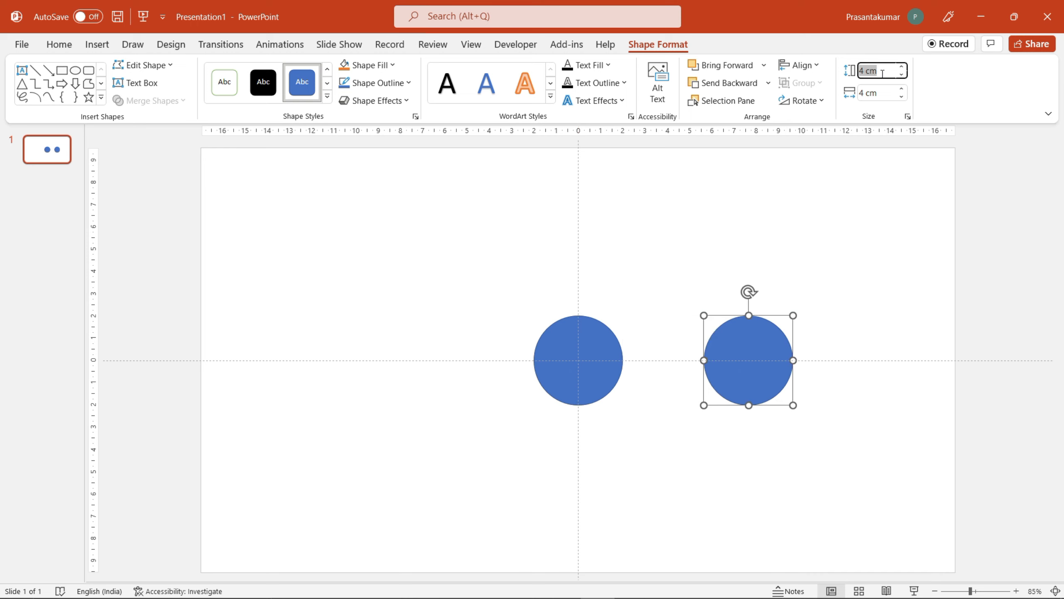
{"action": "left_click", "coordinate": [882, 70]}
{"action": "type", "text": "3"}
{"action": "key", "text": "Tab"}
{"action": "type", "text": "3"}
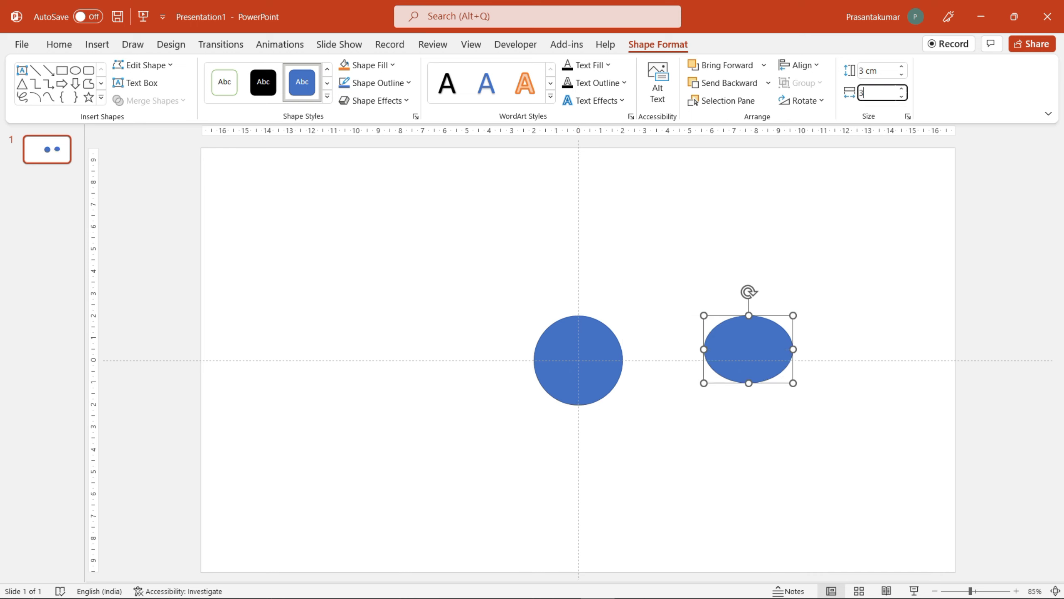
{"action": "key", "text": "Return"}
Centre the small circle vertically and copy it further to the right.
{"action": "left_click", "coordinate": [816, 65]}
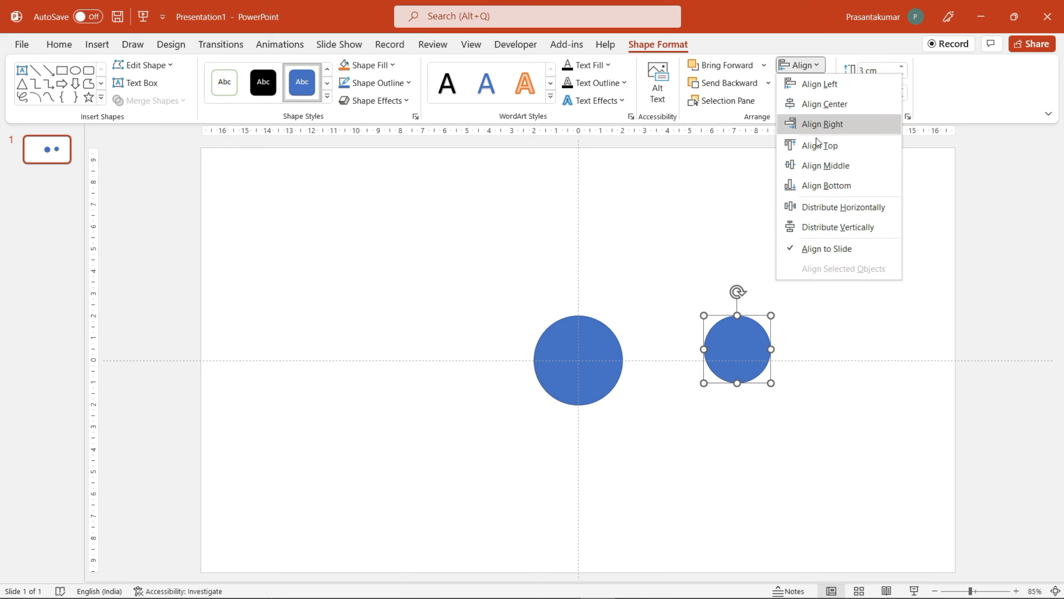
{"action": "left_click", "coordinate": [816, 171]}
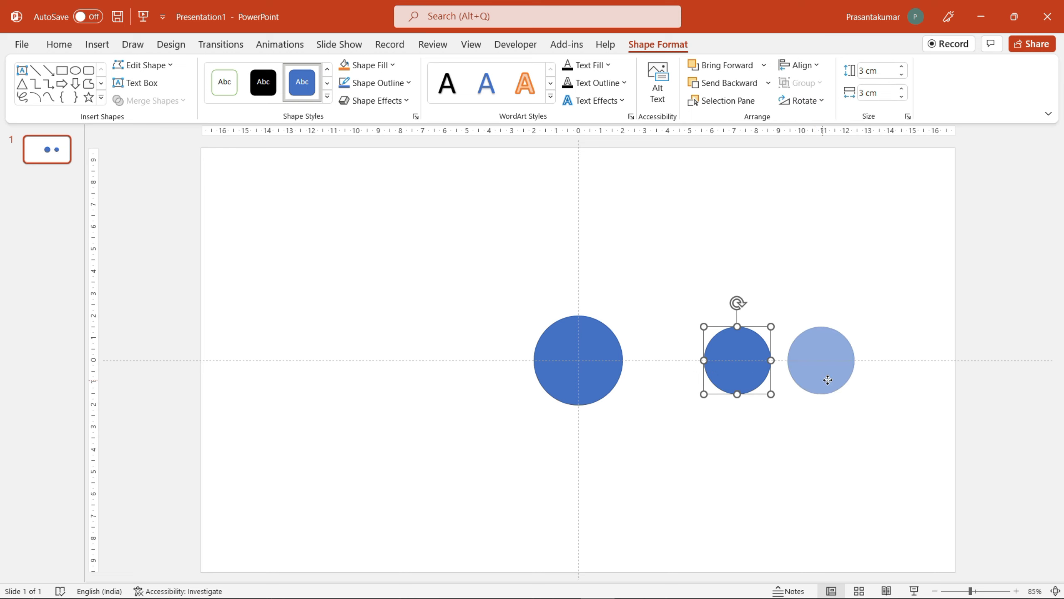
{"action": "left_click_drag", "start_coordinate": [739, 356], "coordinate": [832, 381]}
{"action": "left_click", "coordinate": [871, 412]}
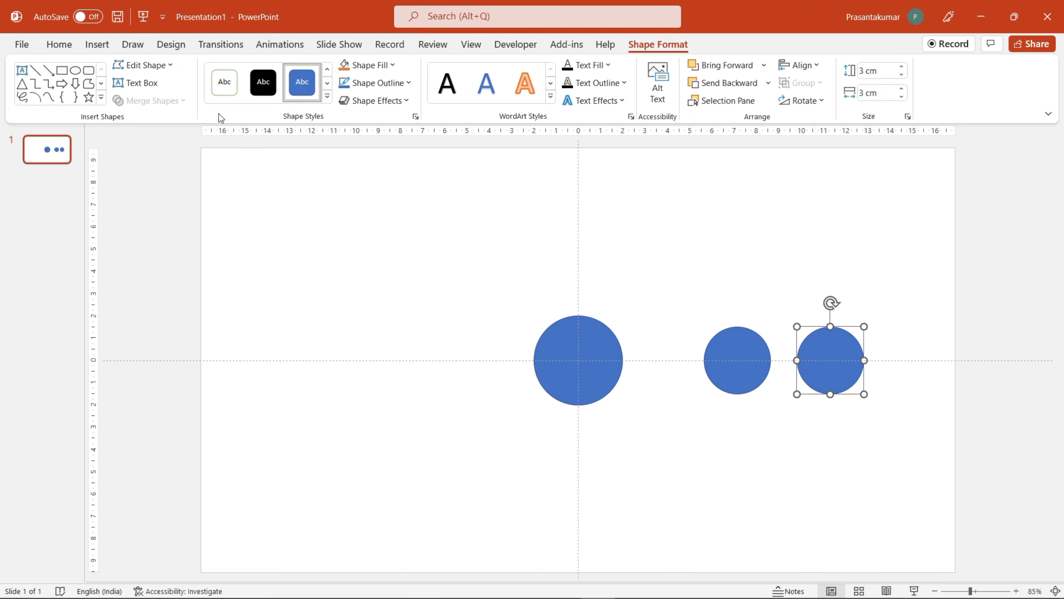
{"action": "left_click", "coordinate": [66, 72]}
Draw a rectangle, size it to 3 × 3 cm and centre it vertically.
{"action": "left_click_drag", "start_coordinate": [579, 334], "coordinate": [706, 384]}
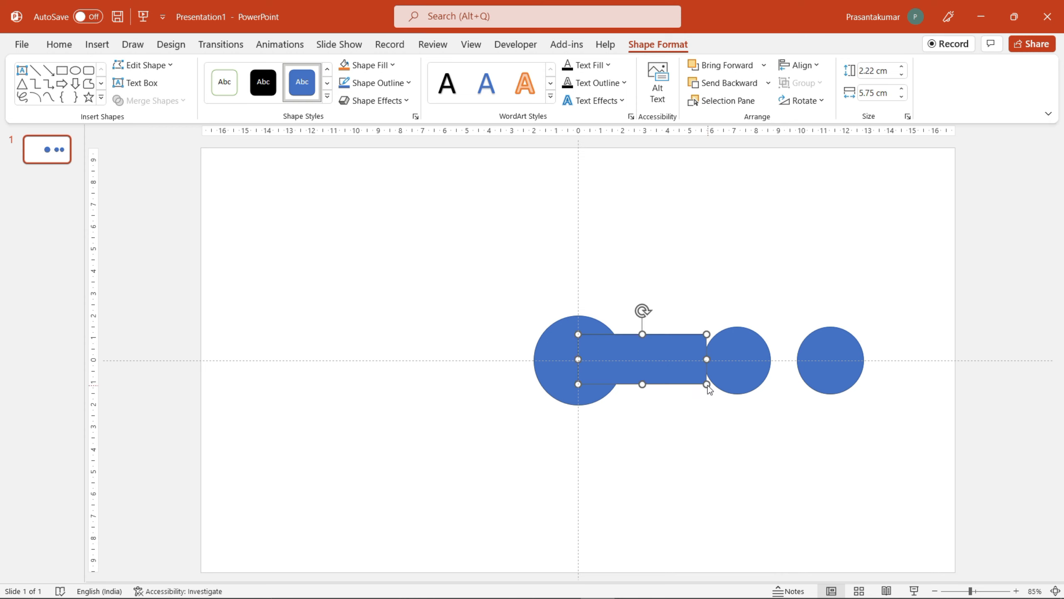
{"action": "left_click", "coordinate": [891, 71]}
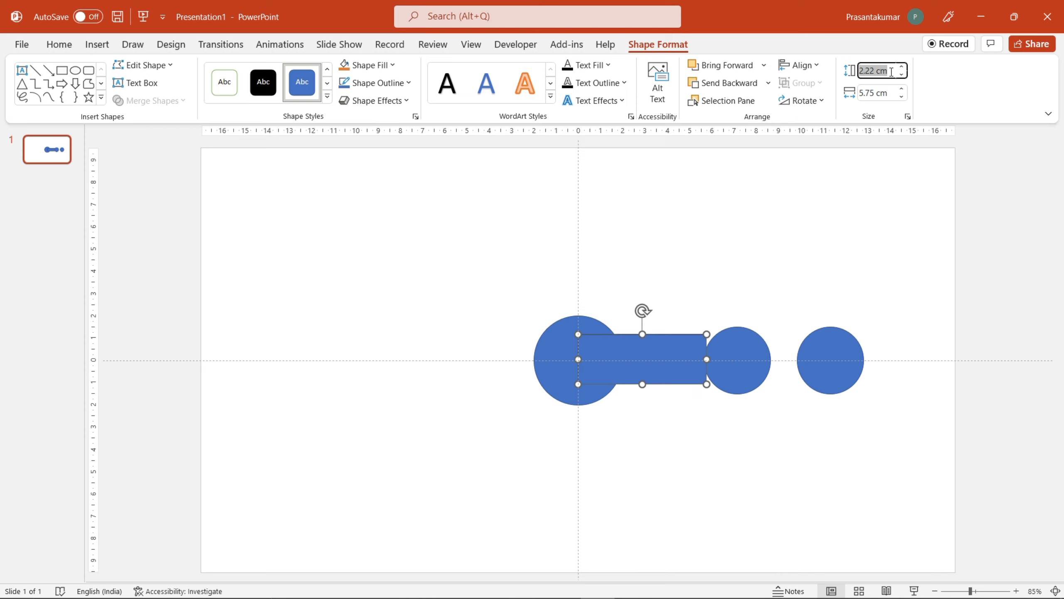
{"action": "type", "text": "3"}
{"action": "key", "text": "Tab"}
{"action": "key", "text": "Return"}
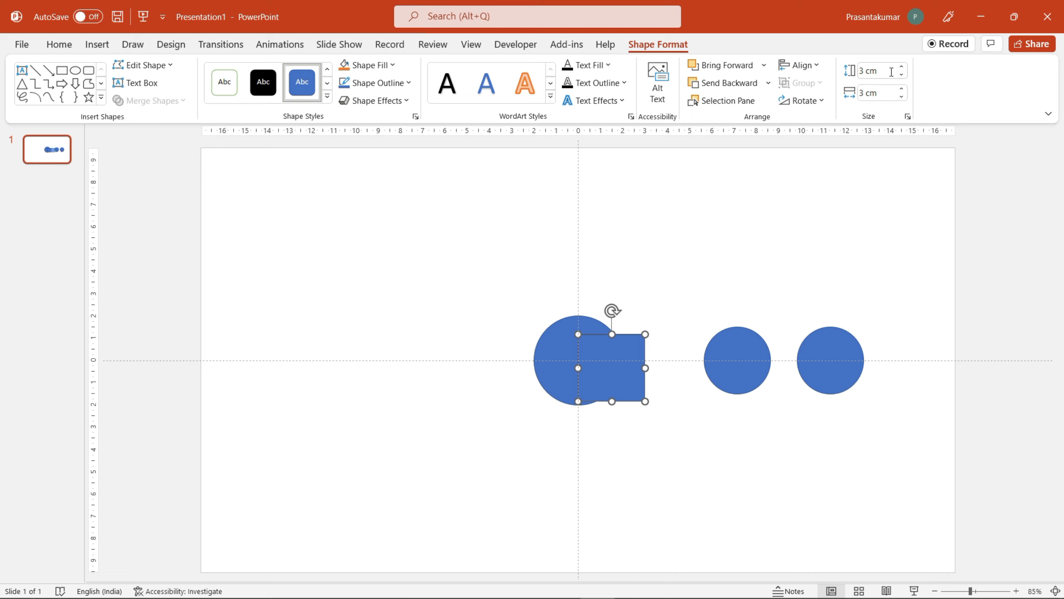
{"action": "left_click", "coordinate": [815, 67]}
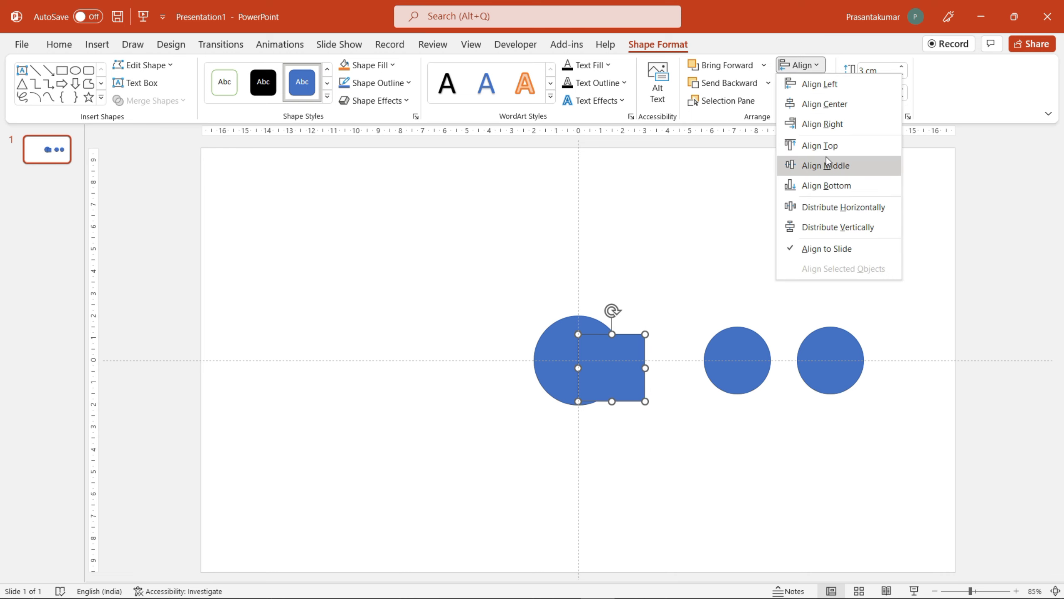
{"action": "left_click", "coordinate": [827, 160]}
Stretch the square into a 1.5 cm tall bar reaching the middle circle, then select all shapes.
{"action": "scroll", "coordinate": [622, 366], "scroll_direction": "up", "scroll_amount": 6, "text": "ctrl"}
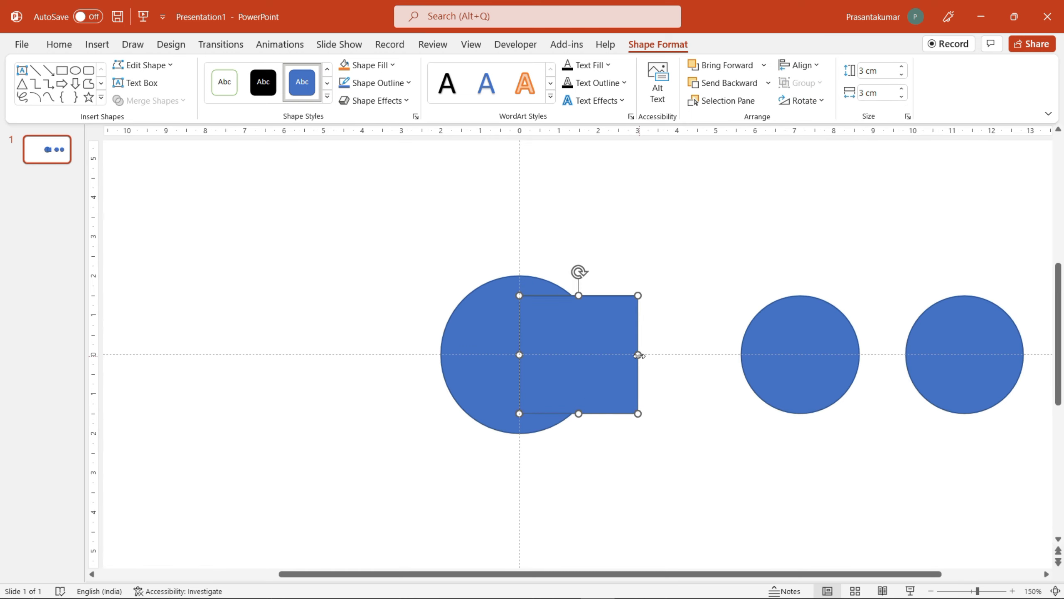
{"action": "left_click_drag", "start_coordinate": [638, 355], "coordinate": [777, 356]}
{"action": "left_click_drag", "start_coordinate": [648, 414], "coordinate": [662, 356]}
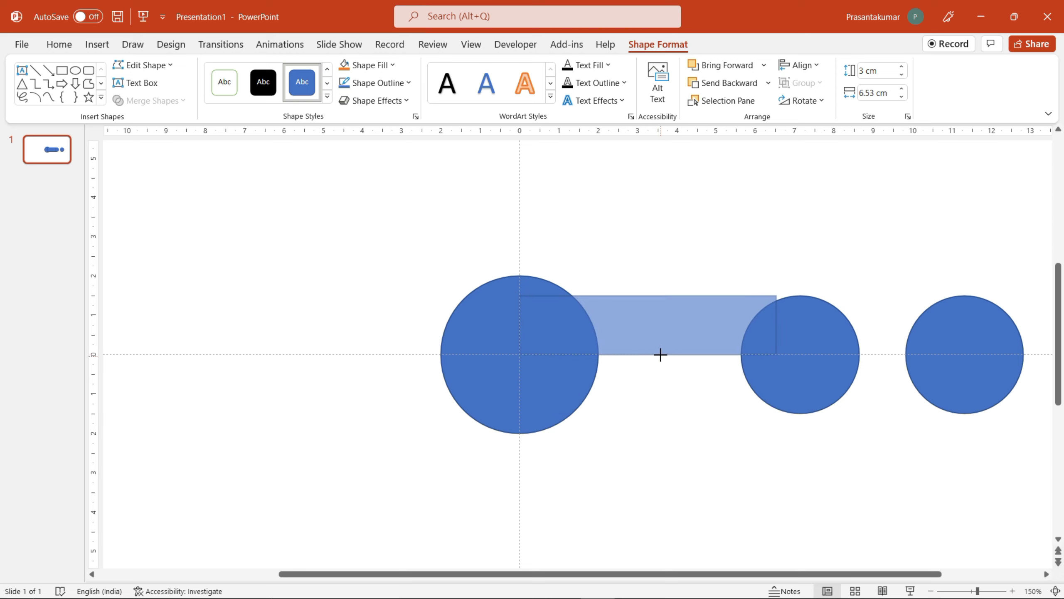
{"action": "key", "text": "ctrl+a"}
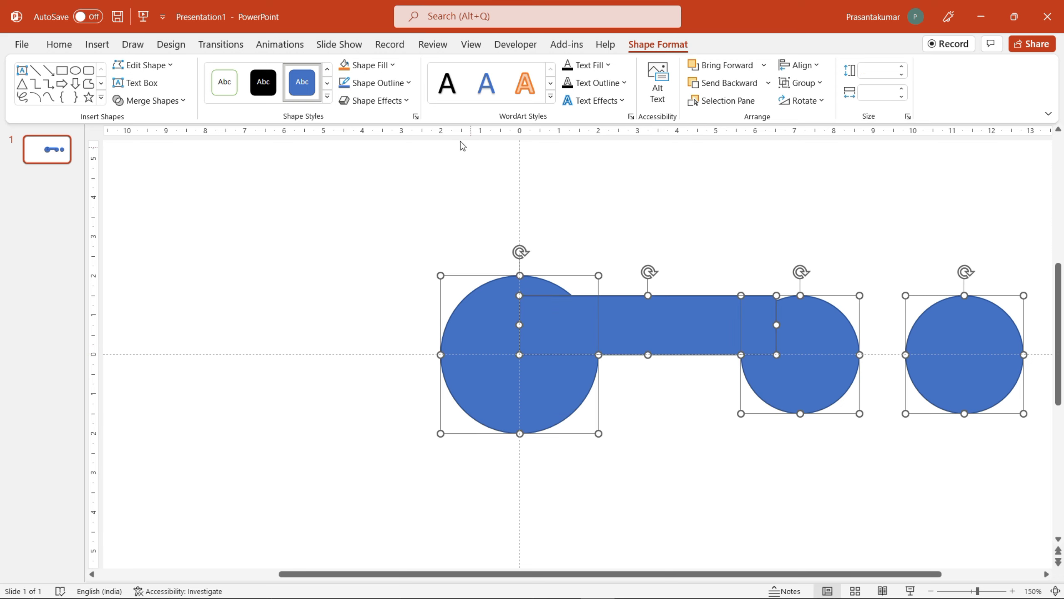
Remove the outlines from all shapes and set their fill transparency to 41%.
{"action": "left_click", "coordinate": [415, 116]}
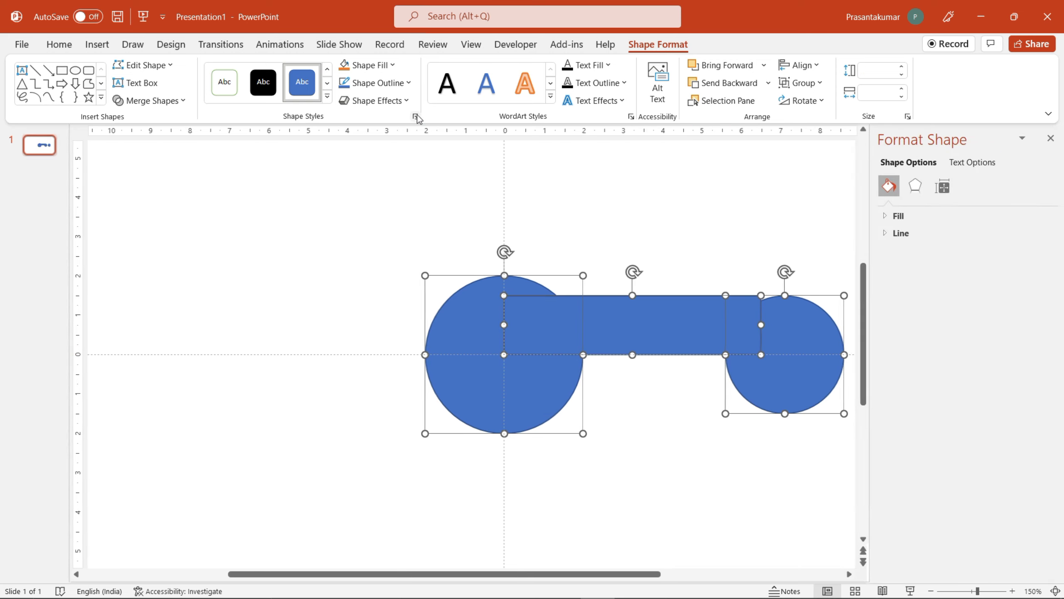
{"action": "left_click", "coordinate": [375, 83]}
{"action": "left_click", "coordinate": [354, 236]}
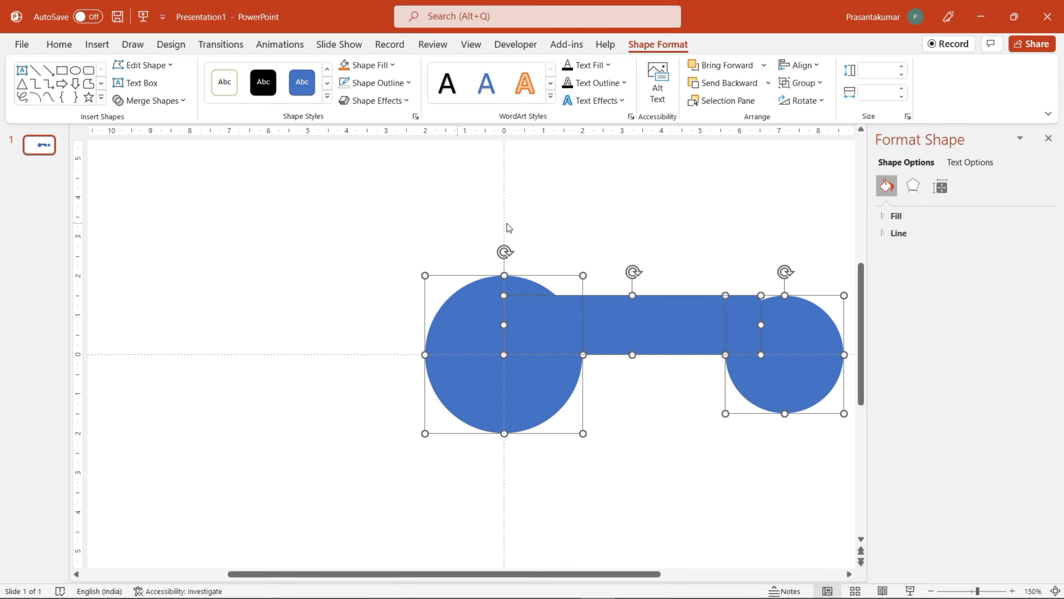
{"action": "left_click", "coordinate": [886, 216]}
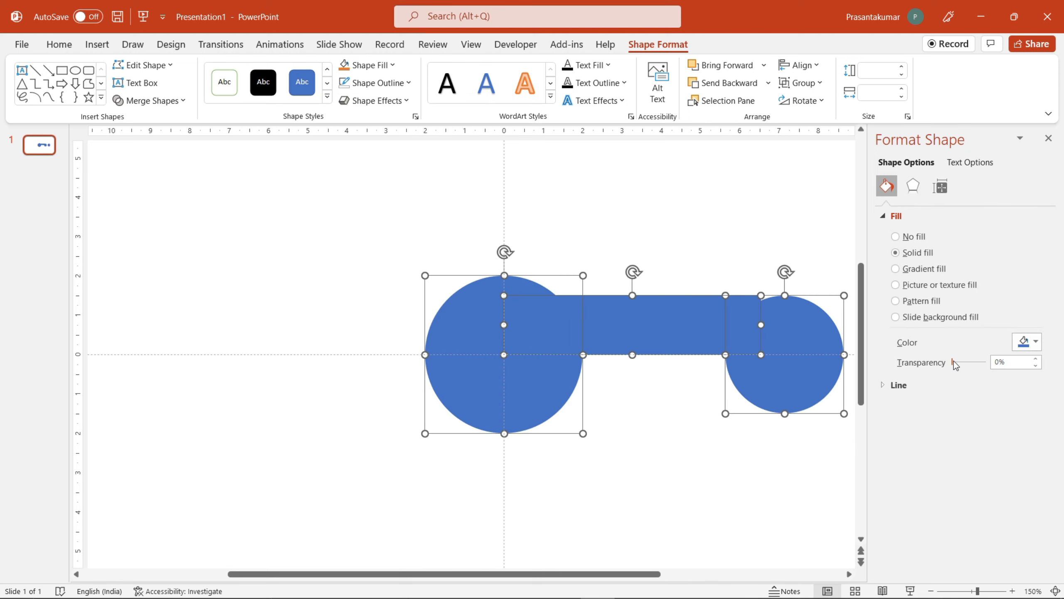
{"action": "left_click_drag", "start_coordinate": [955, 364], "coordinate": [968, 363]}
Shift the middle circle left so it overlaps the bar's right end.
{"action": "left_click", "coordinate": [736, 215]}
{"action": "scroll", "coordinate": [720, 347], "scroll_direction": "down", "scroll_amount": 2, "text": "ctrl"}
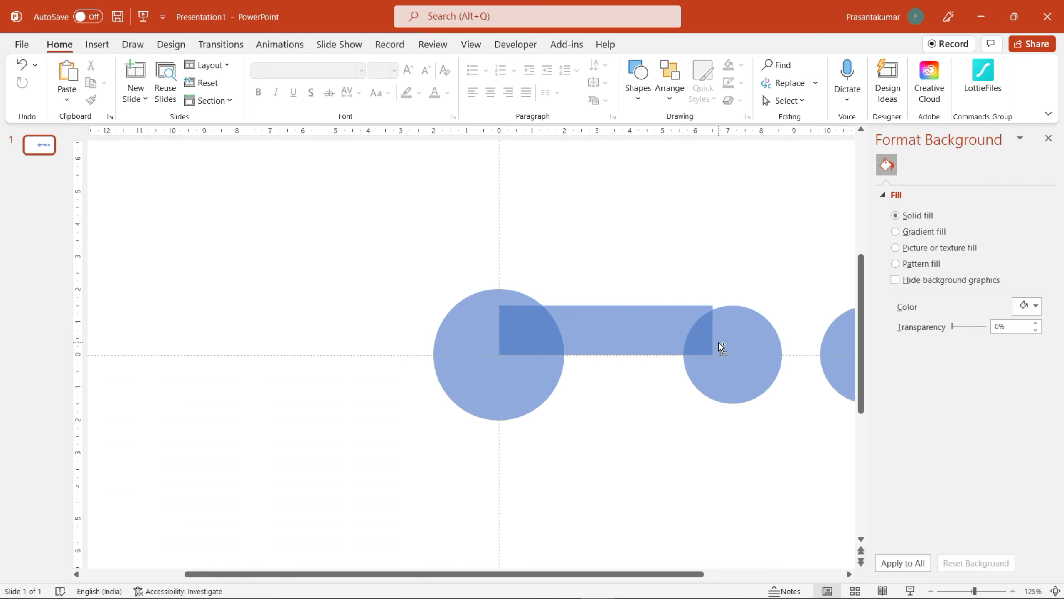
{"action": "scroll", "coordinate": [694, 358], "scroll_direction": "up", "scroll_amount": 3, "text": "ctrl"}
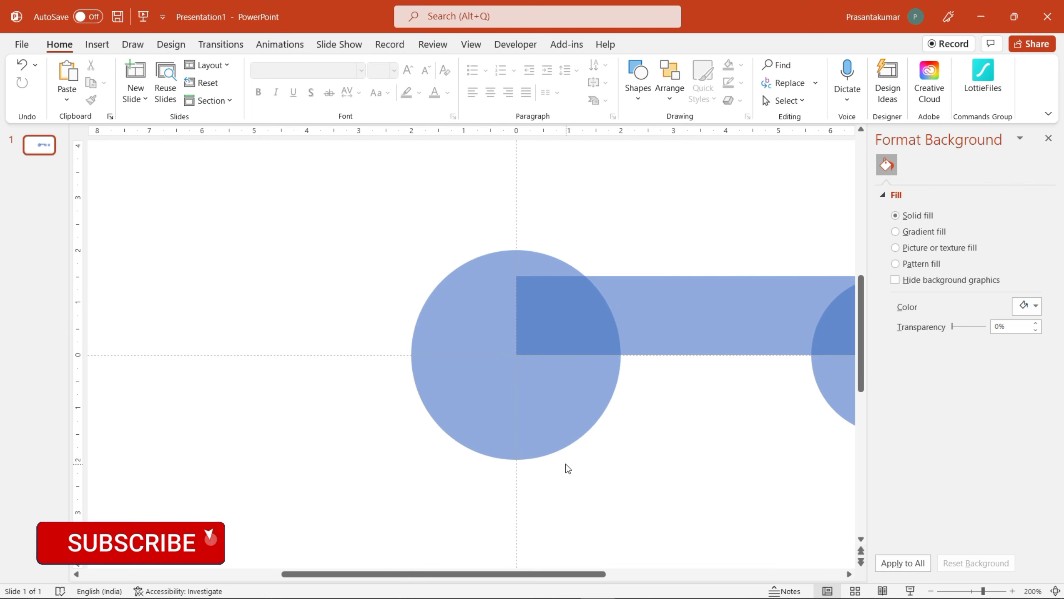
{"action": "left_click_drag", "start_coordinate": [566, 573], "coordinate": [685, 573]}
{"action": "left_click", "coordinate": [602, 379]}
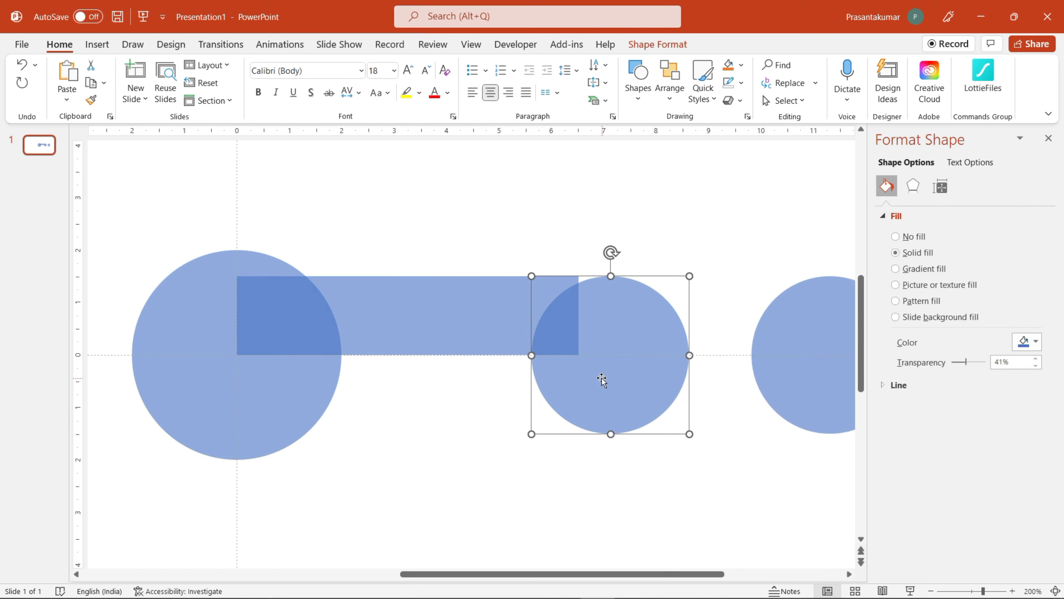
{"action": "key", "text": "Left"}
{"action": "key", "text": "Left"}
{"action": "key", "text": "Left"}
Shorten the bar from its right end and move the big circle up above it.
{"action": "left_click", "coordinate": [521, 315]}
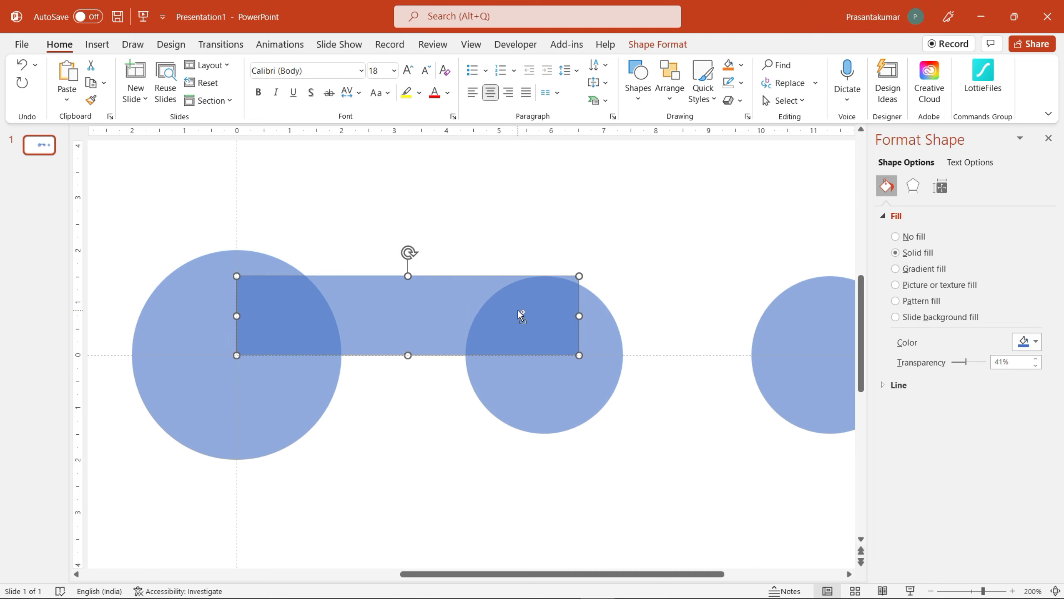
{"action": "scroll", "coordinate": [521, 314], "scroll_direction": "up", "scroll_amount": 2, "text": "ctrl"}
{"action": "left_click_drag", "start_coordinate": [730, 355], "coordinate": [673, 356]}
{"action": "left_click_drag", "start_coordinate": [227, 278], "coordinate": [505, 199]}
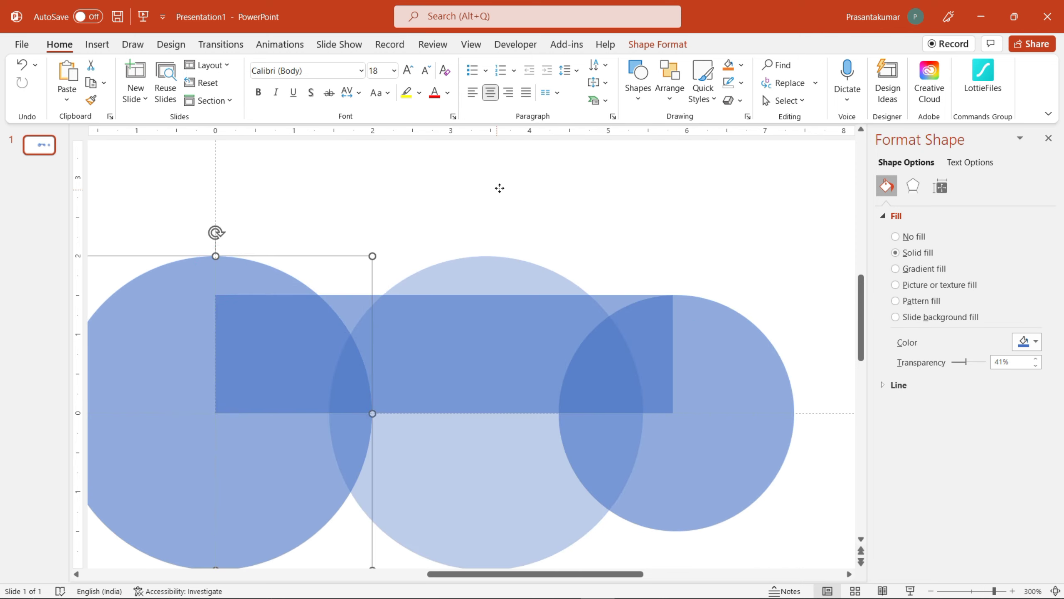
{"action": "left_click", "coordinate": [541, 202]}
{"action": "scroll", "coordinate": [537, 241], "scroll_direction": "down", "scroll_amount": 5}
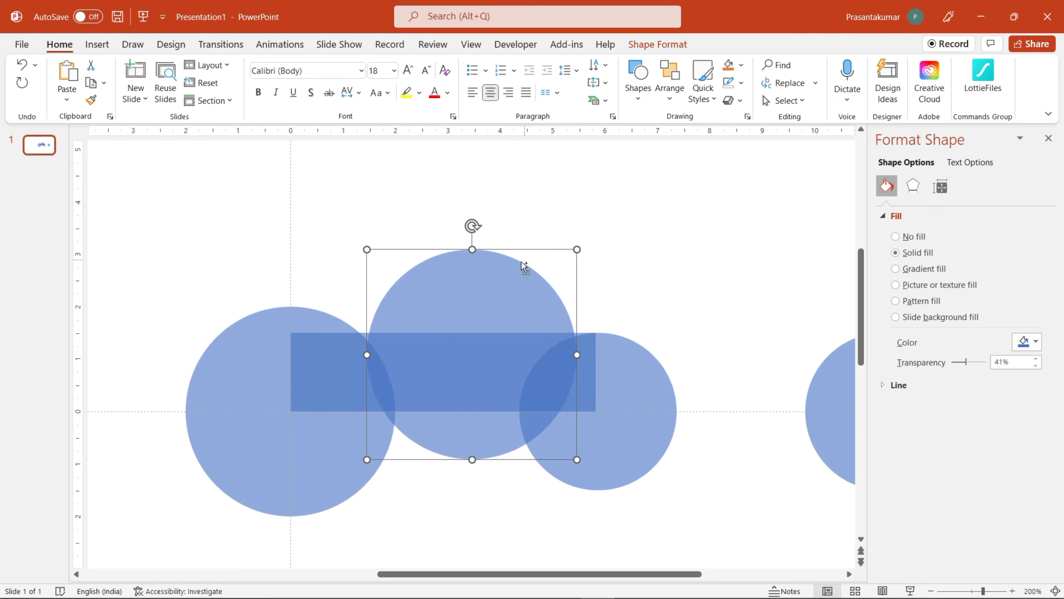
{"action": "mouse_move", "coordinate": [498, 217]}
{"action": "left_mouse_down"}
{"action": "mouse_move", "coordinate": [478, 215]}
{"action": "mouse_move", "coordinate": [469, 238]}
{"action": "left_mouse_up"}
Enlarge the top circle and set it above the bar with its lower edge overlapping.
{"action": "scroll", "coordinate": [426, 371], "scroll_direction": "up", "scroll_amount": 5, "text": "ctrl"}
{"action": "scroll", "coordinate": [426, 371], "scroll_direction": "up", "scroll_amount": 5, "text": "ctrl"}
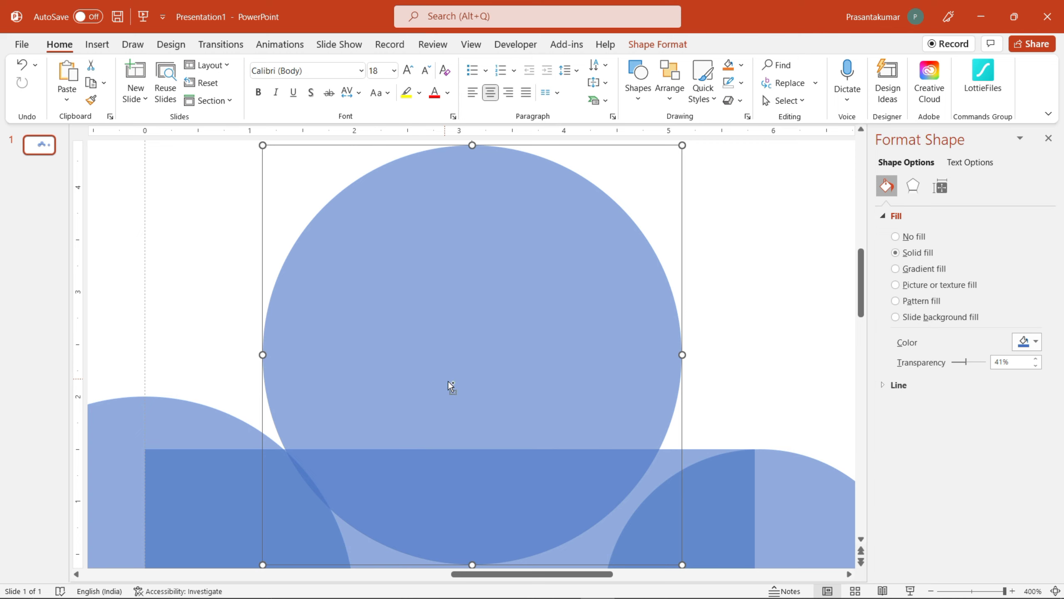
{"action": "scroll", "coordinate": [542, 378], "scroll_direction": "down", "scroll_amount": 5, "text": "ctrl"}
{"action": "scroll", "coordinate": [542, 378], "scroll_direction": "down", "scroll_amount": 5, "text": "ctrl"}
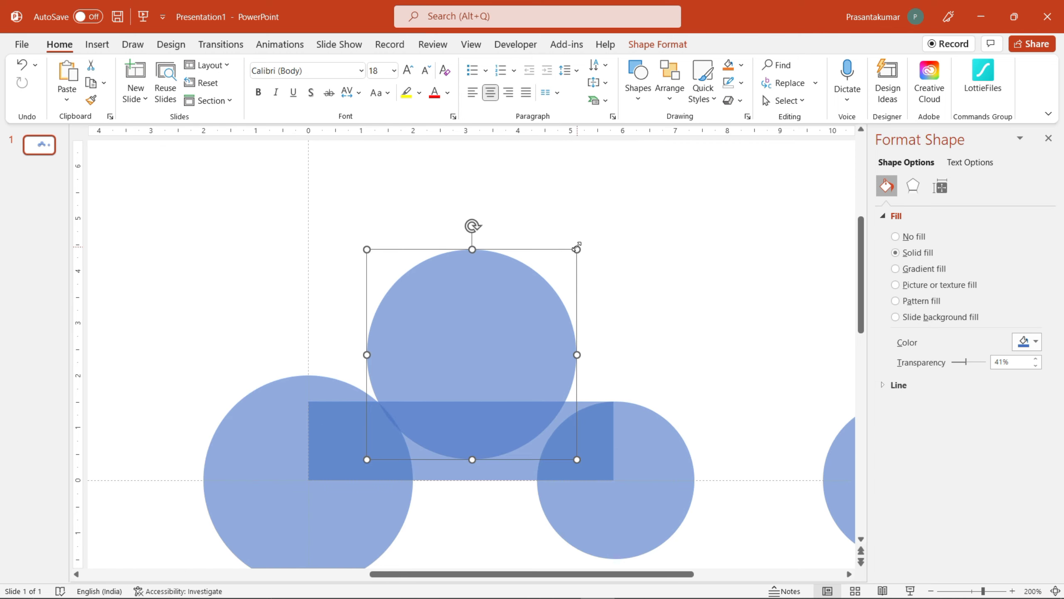
{"action": "left_click_drag", "start_coordinate": [629, 217], "coordinate": [626, 212]}
{"action": "left_click_drag", "start_coordinate": [514, 332], "coordinate": [529, 276]}
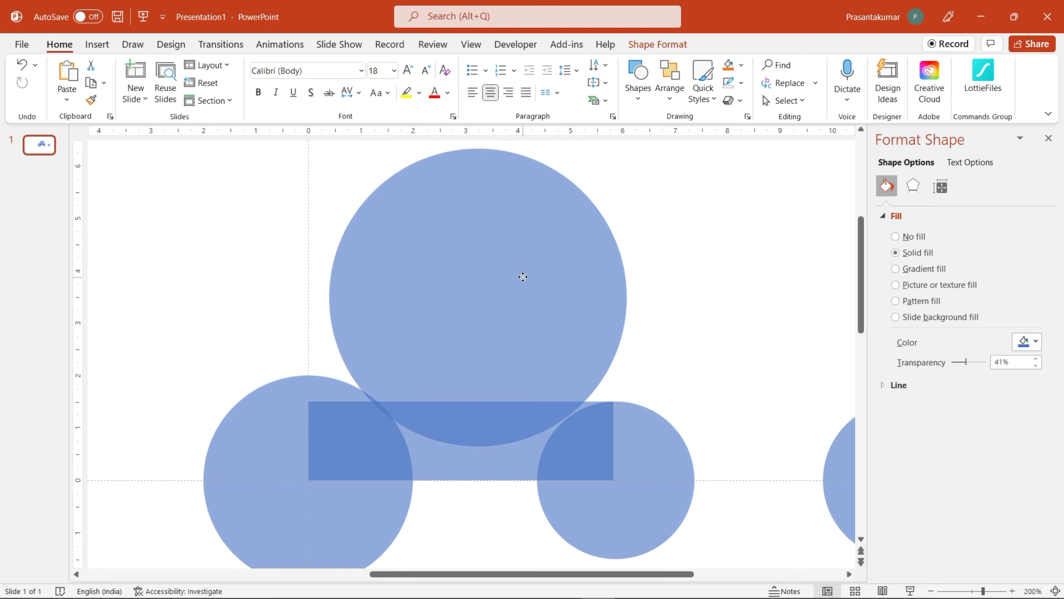
{"action": "scroll", "coordinate": [425, 457], "scroll_direction": "up", "scroll_amount": 5, "text": "ctrl"}
{"action": "scroll", "coordinate": [425, 440], "scroll_direction": "down", "scroll_amount": 3}
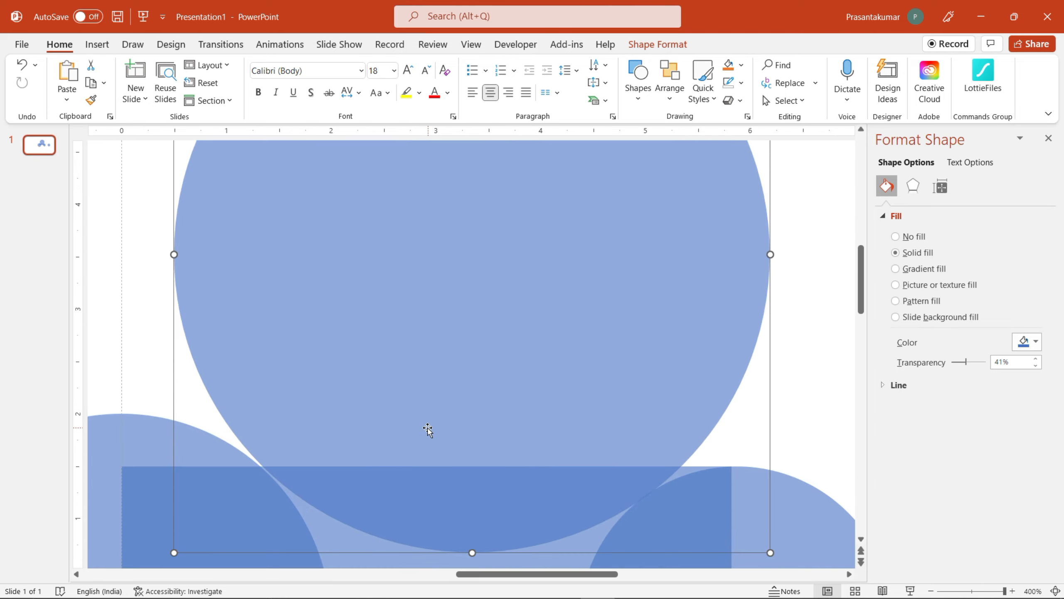
{"action": "scroll", "coordinate": [427, 431], "scroll_direction": "down", "scroll_amount": 1}
{"action": "key", "text": "Left"}
{"action": "key", "text": "Left"}
{"action": "key", "text": "Left"}
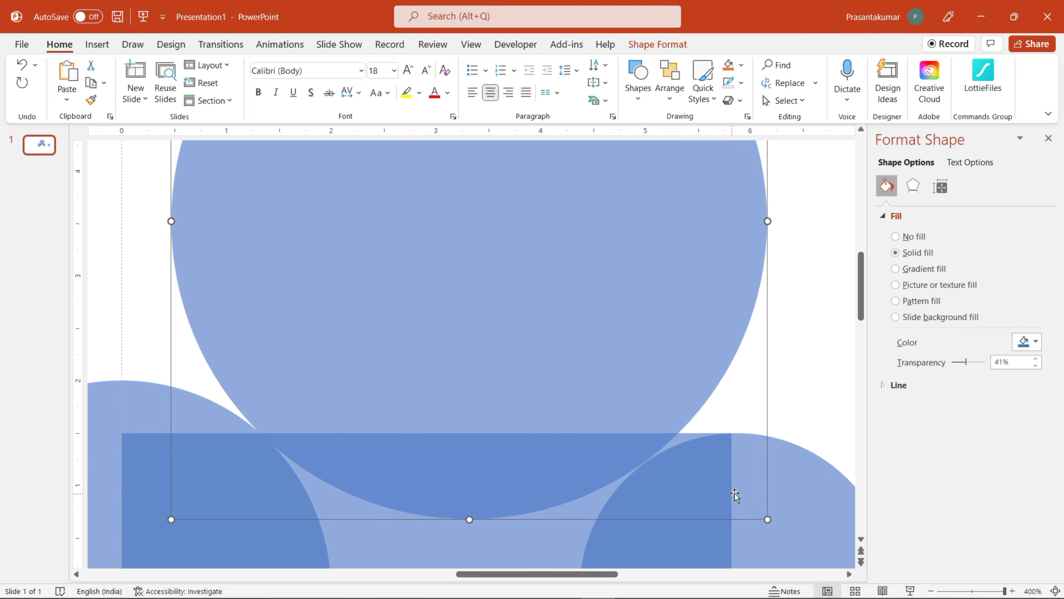
Select the connecting rectangle and bring up the Shape Format tools.
{"action": "left_click", "coordinate": [799, 485]}
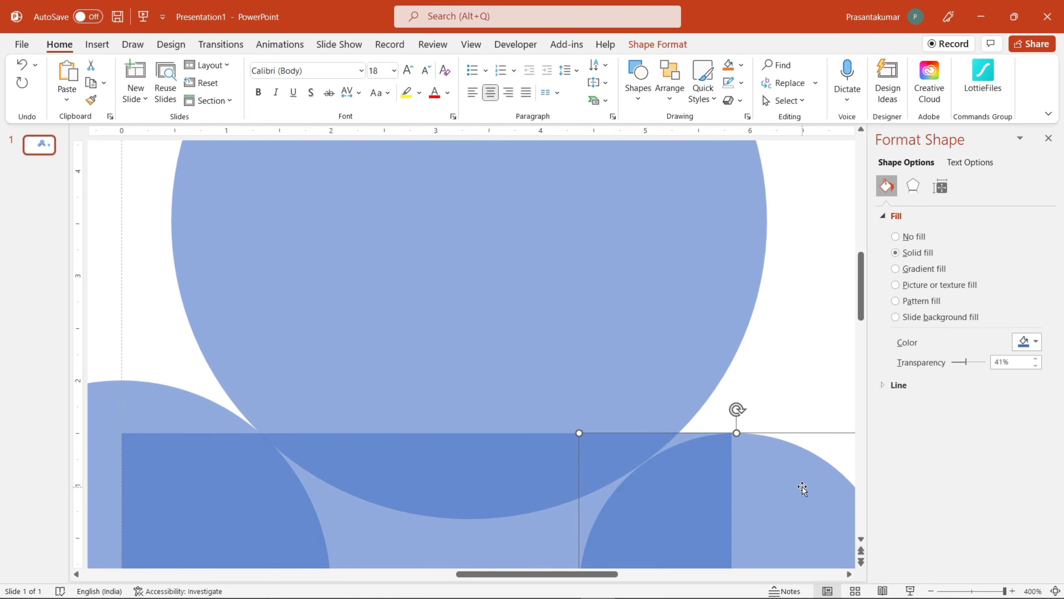
{"action": "left_click", "coordinate": [667, 486]}
{"action": "scroll", "coordinate": [667, 486], "scroll_direction": "down", "scroll_amount": 5, "text": "ctrl"}
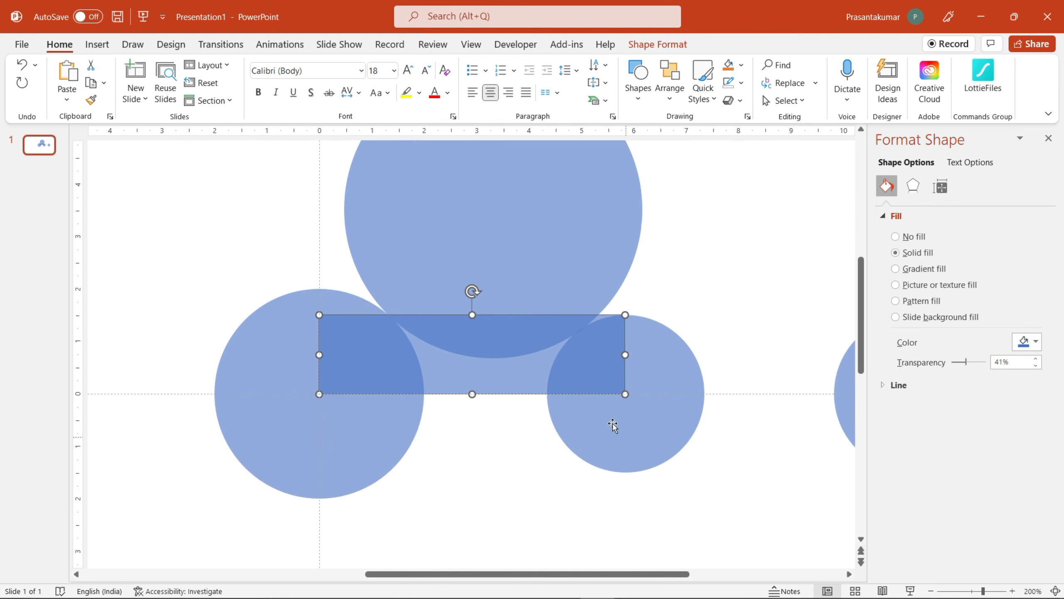
{"action": "left_click", "coordinate": [657, 44]}
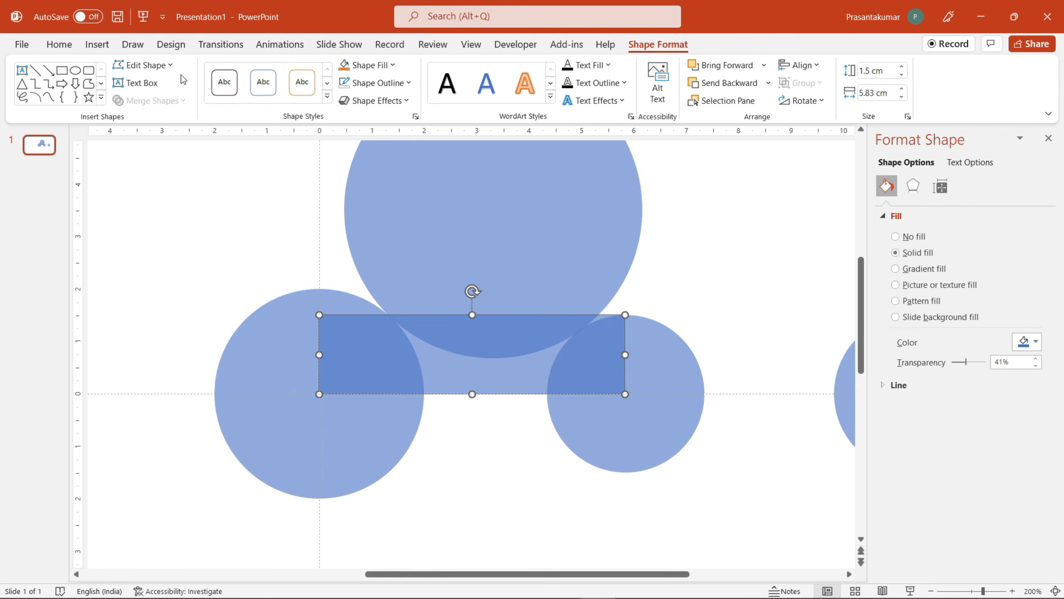
Slant the bar's corner via Edit Points, fragment it with the top circle, delete the circle piece.
{"action": "left_click", "coordinate": [145, 65]}
{"action": "scroll", "coordinate": [570, 306], "scroll_direction": "up", "scroll_amount": 5, "text": "ctrl"}
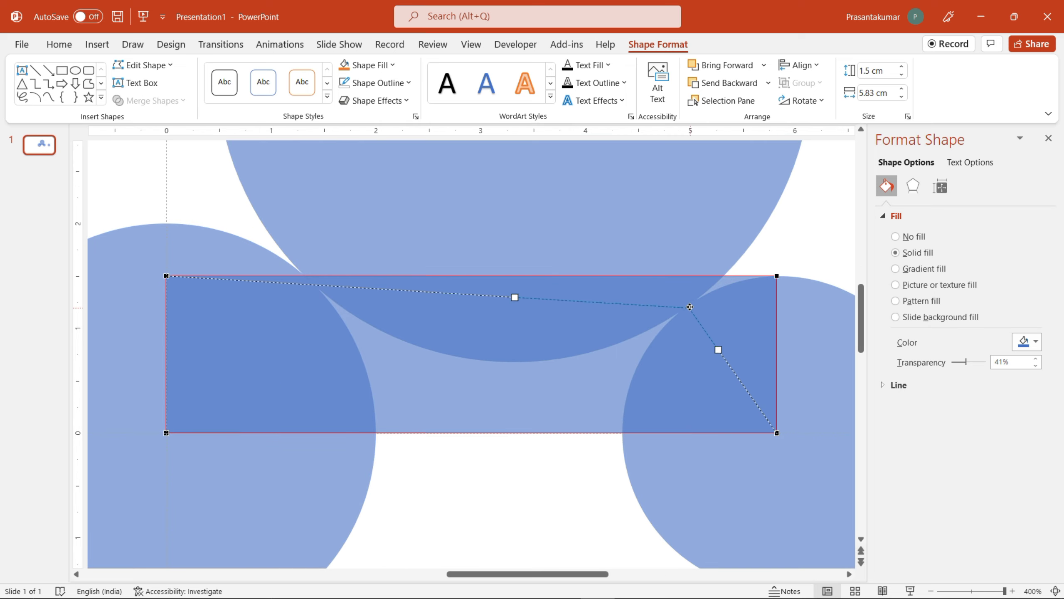
{"action": "left_click_drag", "start_coordinate": [701, 305], "coordinate": [701, 305]}
{"action": "left_click", "coordinate": [595, 272], "text": "shift"}
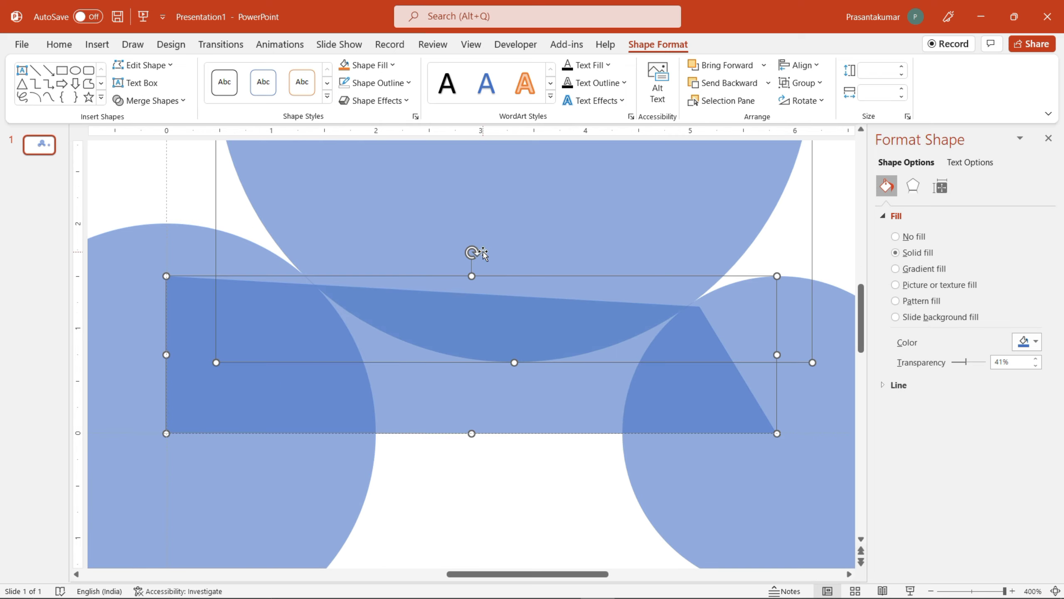
{"action": "left_click", "coordinate": [149, 101]}
{"action": "left_click", "coordinate": [133, 163]}
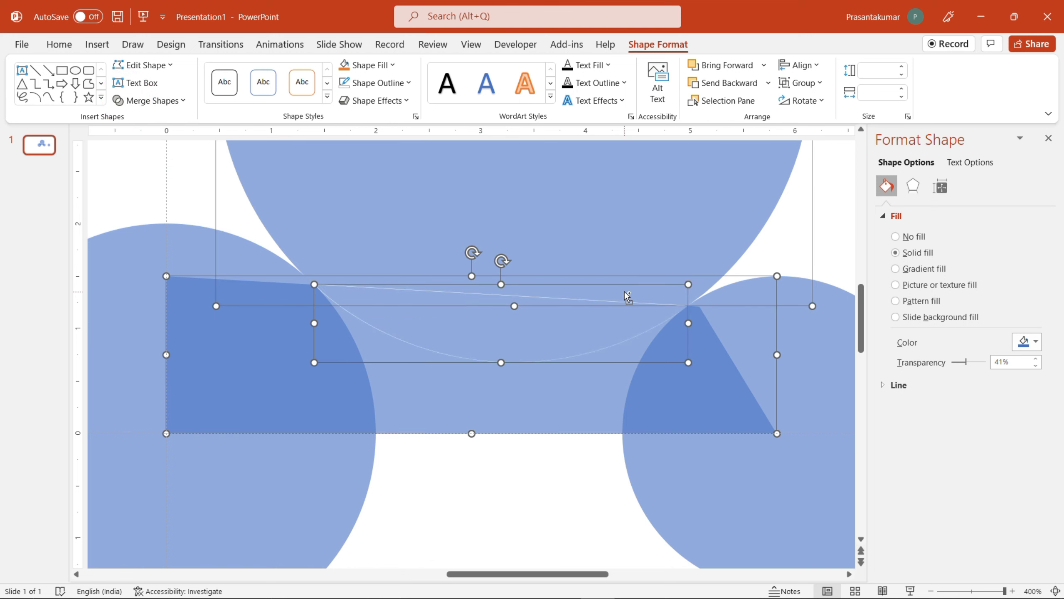
{"action": "key", "text": "Delete"}
Place a vertically flipped copy of the wave below it and move the right circle left.
{"action": "right_click", "coordinate": [522, 392]}
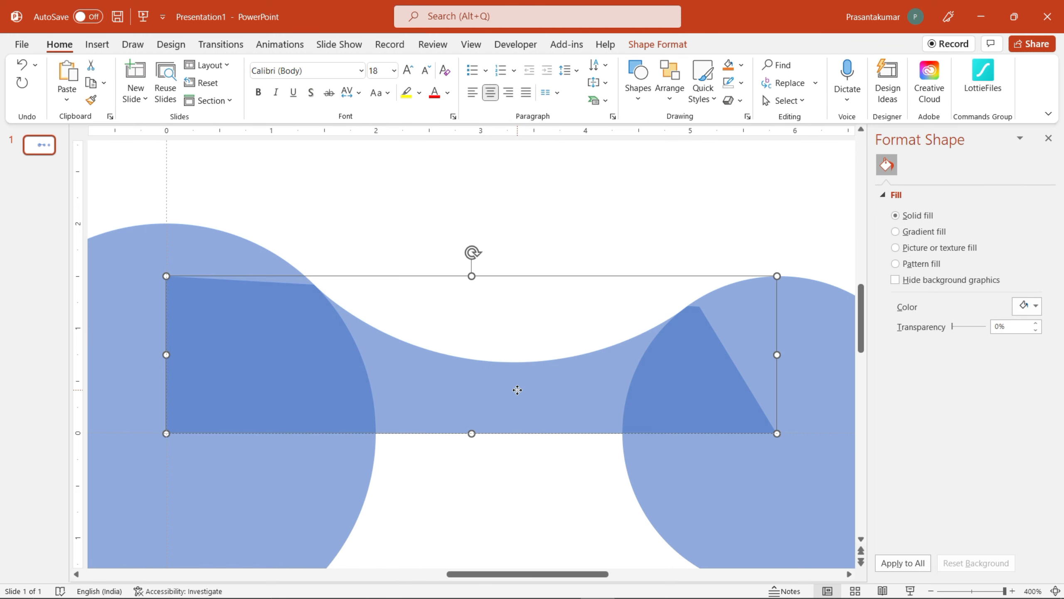
{"action": "key", "text": "Escape"}
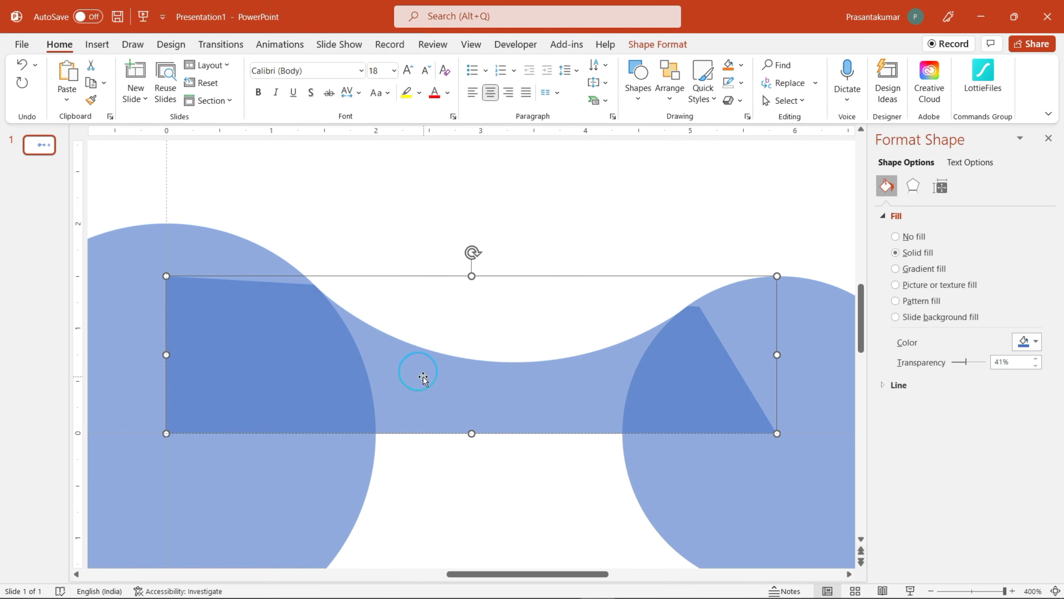
{"action": "left_click_drag", "start_coordinate": [423, 377], "coordinate": [421, 455]}
{"action": "left_click", "coordinate": [455, 474]}
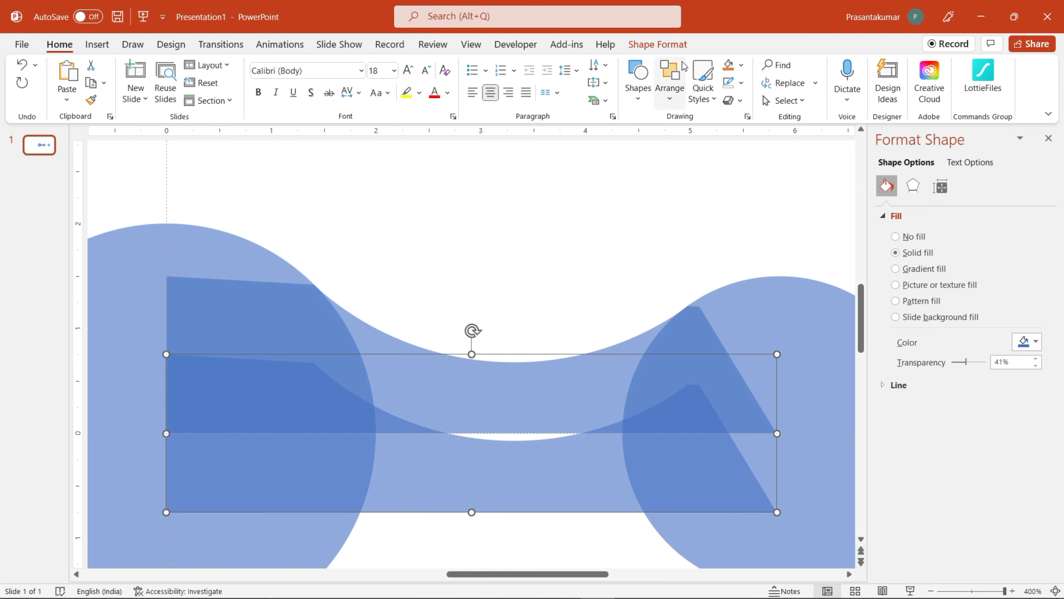
{"action": "left_click", "coordinate": [657, 44]}
{"action": "left_click", "coordinate": [803, 100]}
{"action": "left_click", "coordinate": [821, 156]}
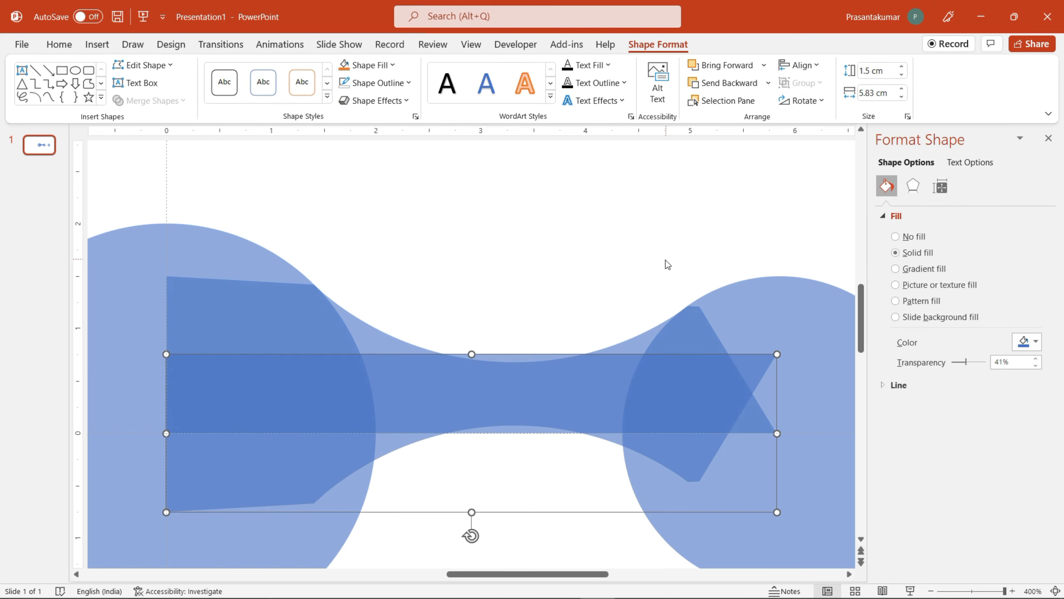
{"action": "scroll", "coordinate": [668, 264], "scroll_direction": "down", "scroll_amount": 5}
{"action": "left_click_drag", "start_coordinate": [556, 333], "coordinate": [553, 369]}
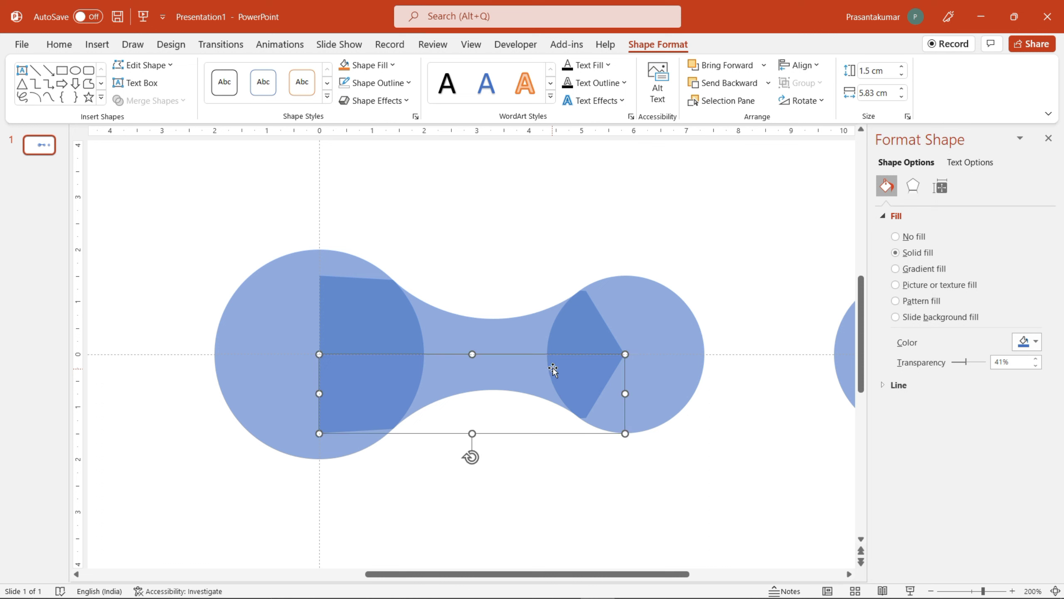
{"action": "left_click", "coordinate": [655, 247]}
{"action": "left_click_drag", "start_coordinate": [836, 329], "coordinate": [732, 336]}
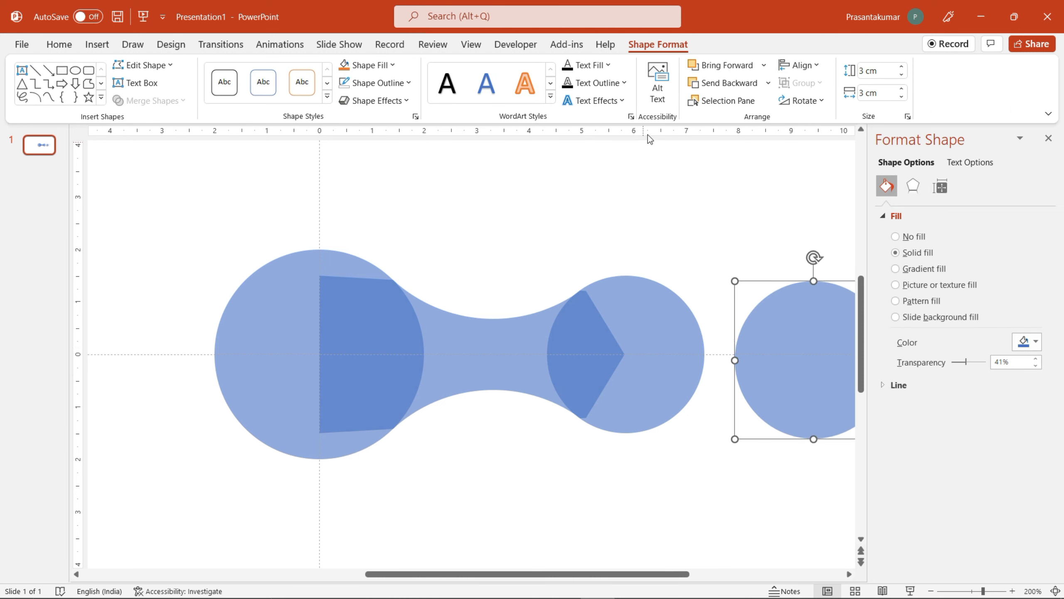
Centre the right circle vertically and draw a rectangle over its lower half.
{"action": "left_click", "coordinate": [817, 65]}
{"action": "left_click", "coordinate": [814, 161]}
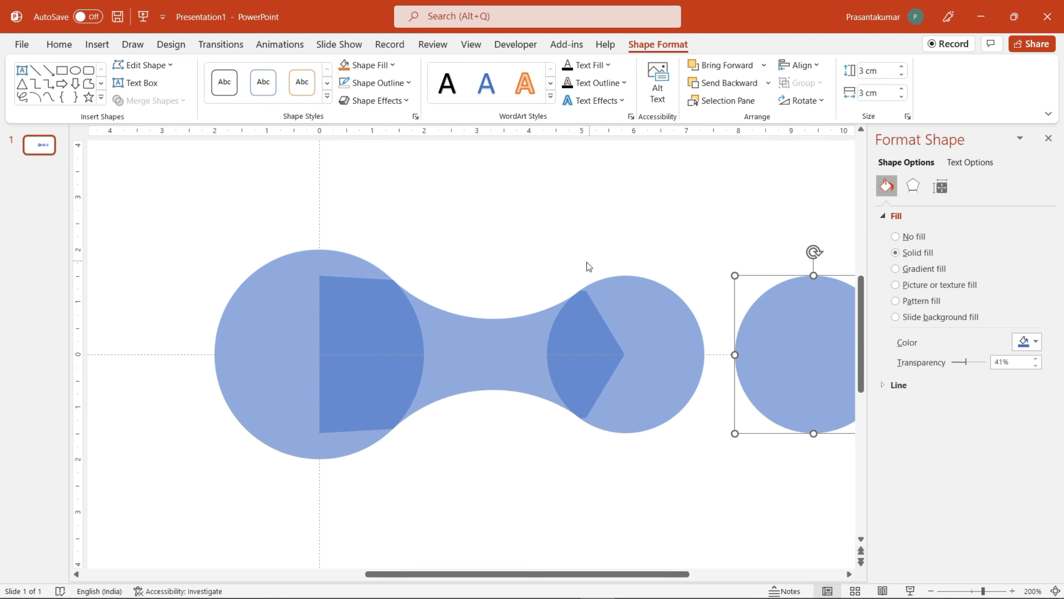
{"action": "scroll", "coordinate": [589, 267], "scroll_direction": "down", "scroll_amount": 3}
{"action": "scroll", "coordinate": [545, 272], "scroll_direction": "up", "scroll_amount": 5}
{"action": "left_click", "coordinate": [62, 70]}
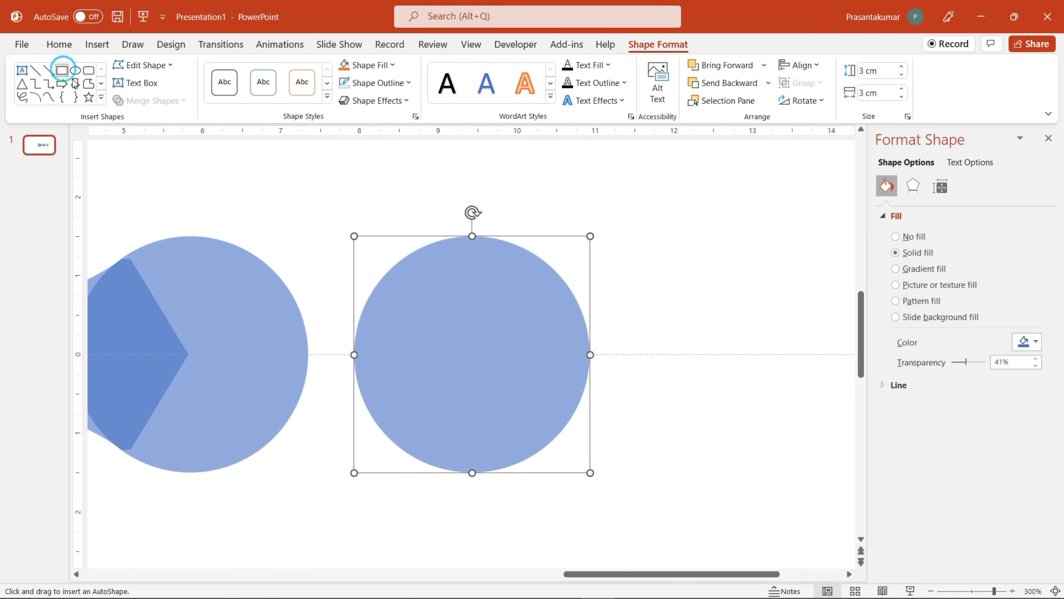
{"action": "mouse_move", "coordinate": [775, 452]}
{"action": "left_mouse_down"}
{"action": "mouse_move", "coordinate": [391, 468]}
{"action": "mouse_move", "coordinate": [307, 334]}
{"action": "left_mouse_up"}
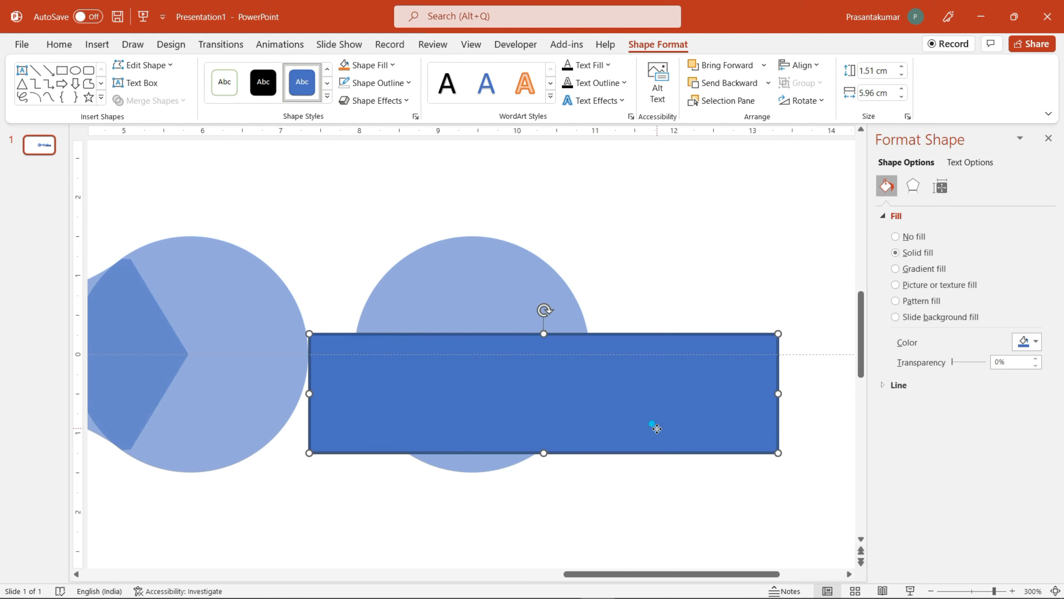
{"action": "mouse_move", "coordinate": [577, 370]}
{"action": "left_mouse_down"}
{"action": "mouse_move", "coordinate": [578, 419]}
{"action": "mouse_move", "coordinate": [526, 415]}
{"action": "left_mouse_up"}
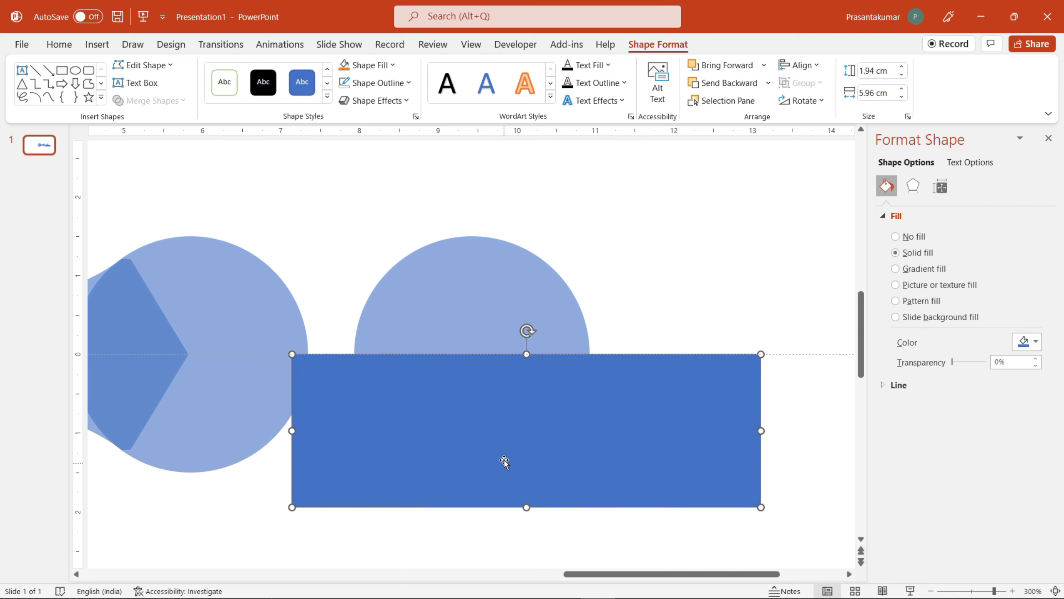
Fragment the circle with the rectangle and delete the lower rectangle fragments.
{"action": "left_click", "coordinate": [479, 306], "text": "shift"}
{"action": "left_click", "coordinate": [148, 100]}
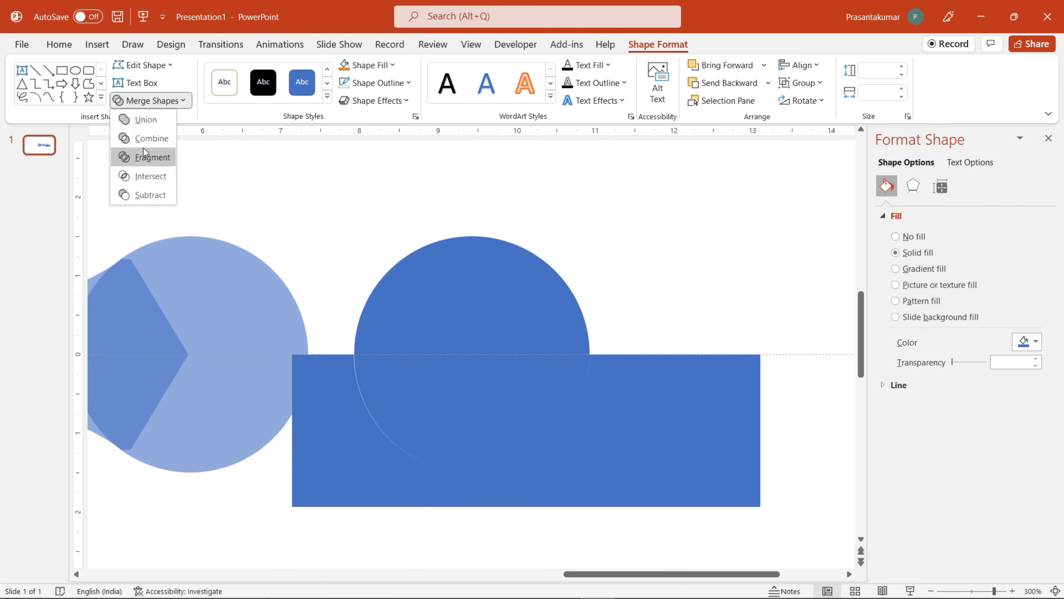
{"action": "left_click", "coordinate": [149, 158]}
{"action": "left_click", "coordinate": [498, 325], "text": "shift"}
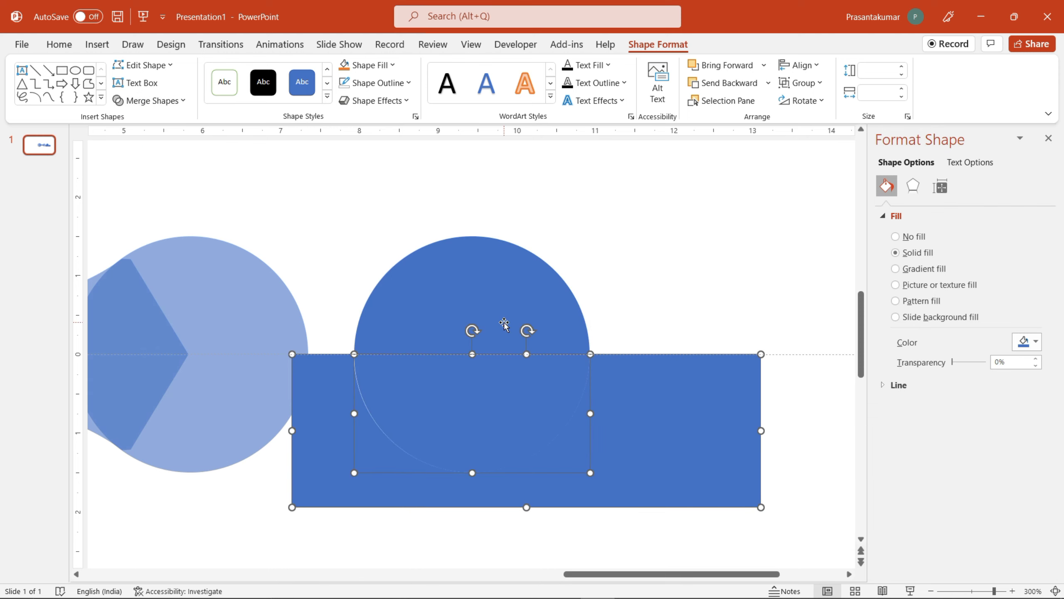
{"action": "key", "text": "Delete"}
Move the top semicircle left and line it up over the circle beneath.
{"action": "left_click_drag", "start_coordinate": [499, 304], "coordinate": [229, 307]}
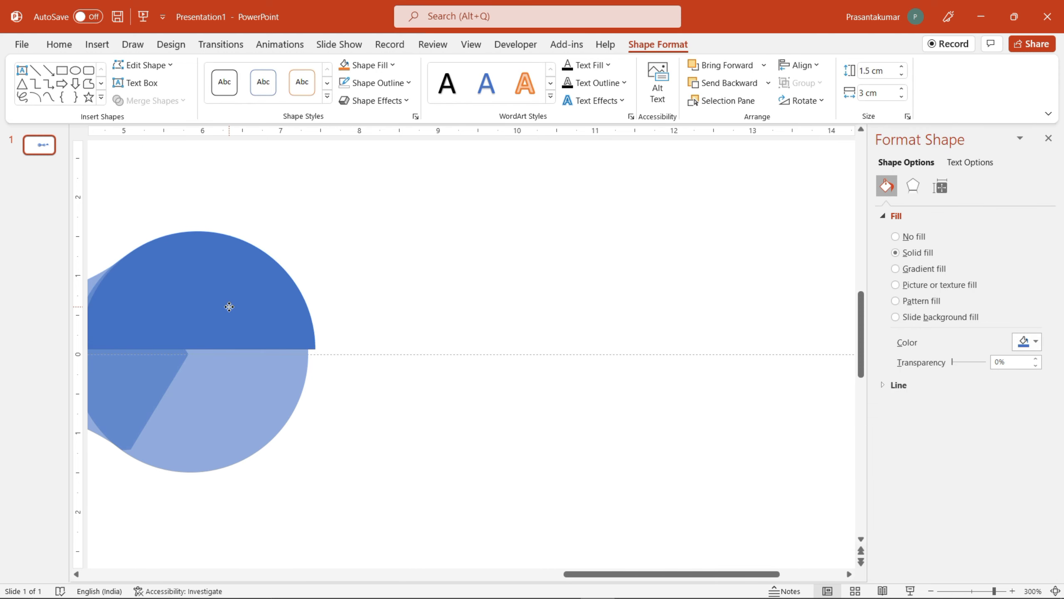
{"action": "scroll", "coordinate": [398, 333], "scroll_direction": "down", "scroll_amount": 2, "text": "ctrl"}
{"action": "scroll", "coordinate": [430, 348], "scroll_direction": "up", "scroll_amount": 4, "text": "ctrl"}
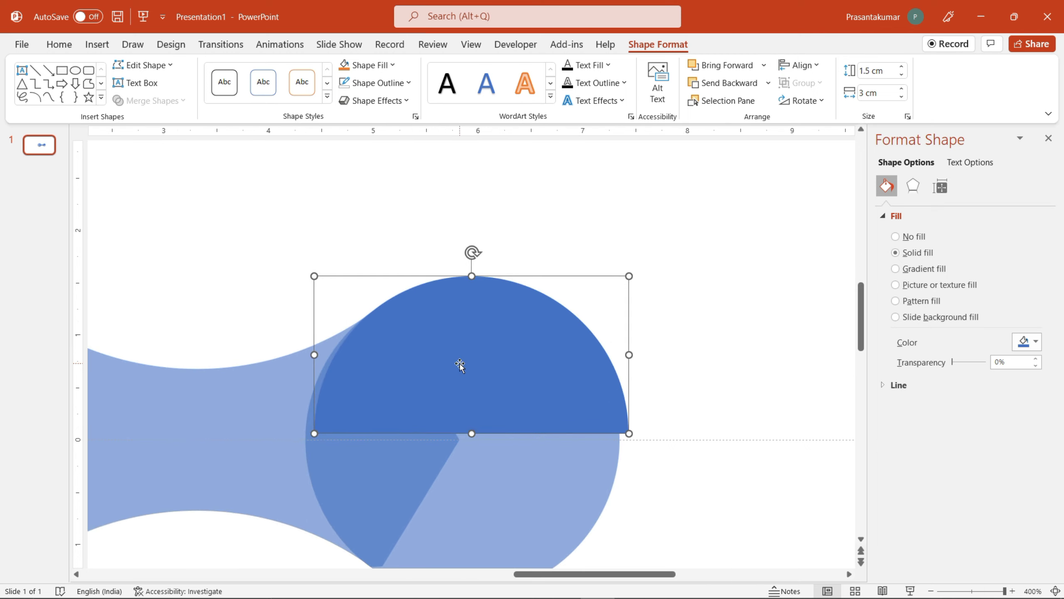
{"action": "left_click_drag", "start_coordinate": [460, 365], "coordinate": [449, 369]}
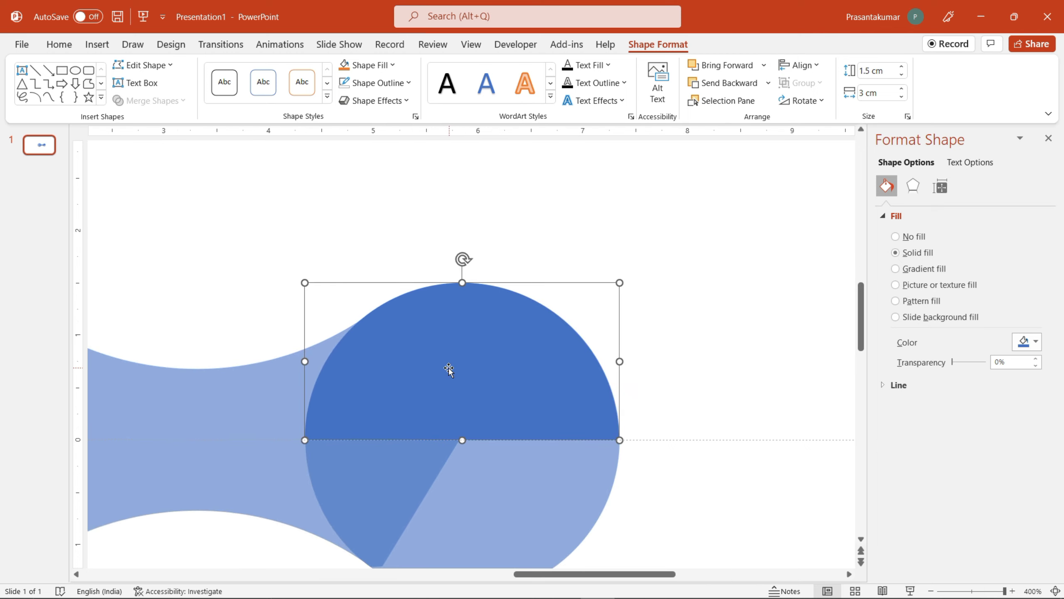
{"action": "left_click", "coordinate": [508, 251]}
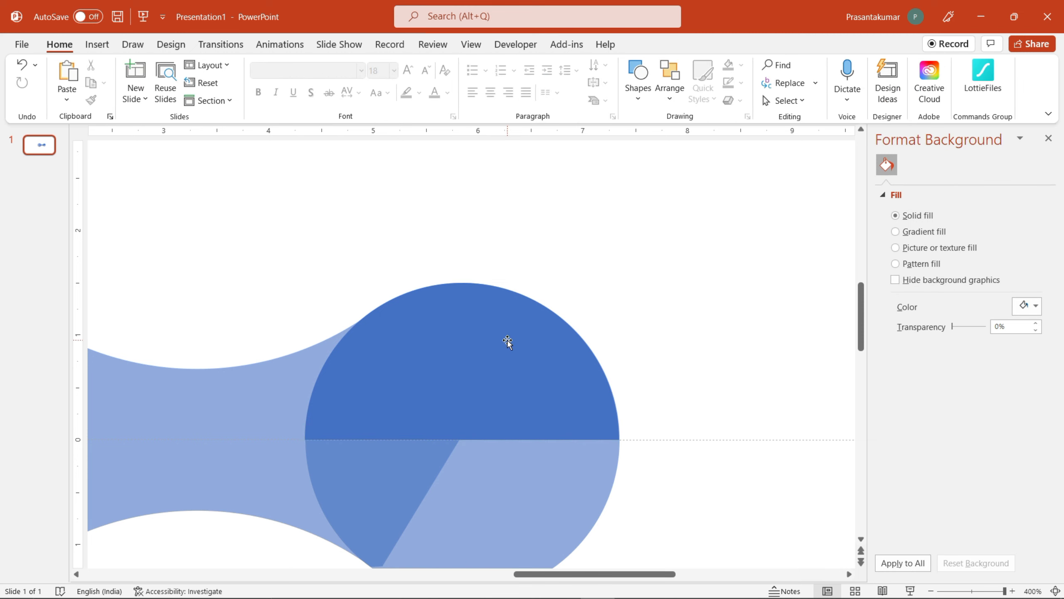
{"action": "left_click", "coordinate": [482, 392]}
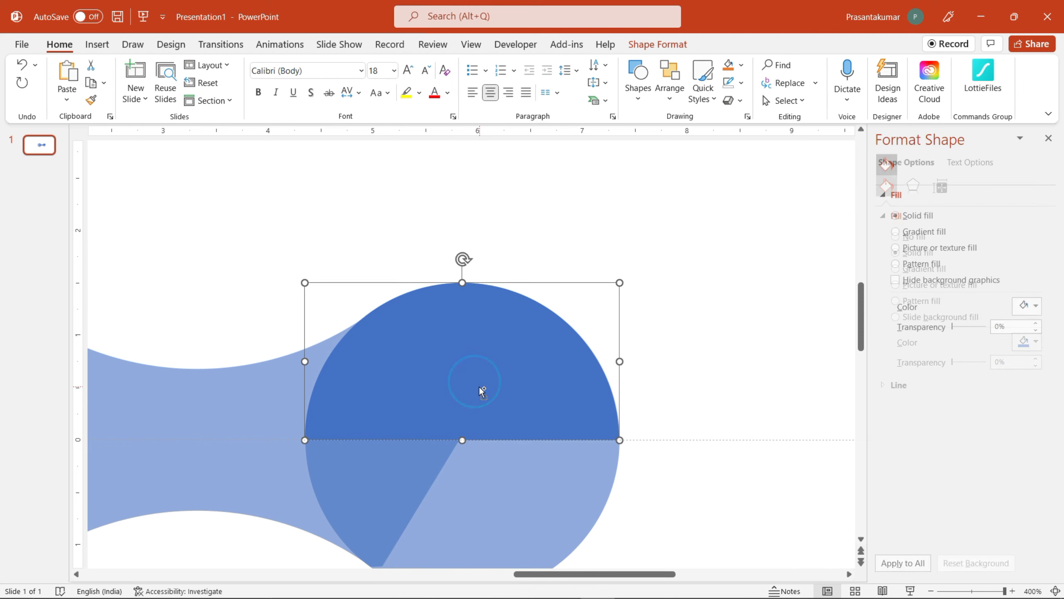
{"action": "left_click", "coordinate": [672, 347]}
{"action": "left_click", "coordinate": [582, 388]}
{"action": "key", "text": "Escape"}
Union the semicircle with the left connector piece, then select the lower light-blue piece.
{"action": "left_click", "coordinate": [540, 365]}
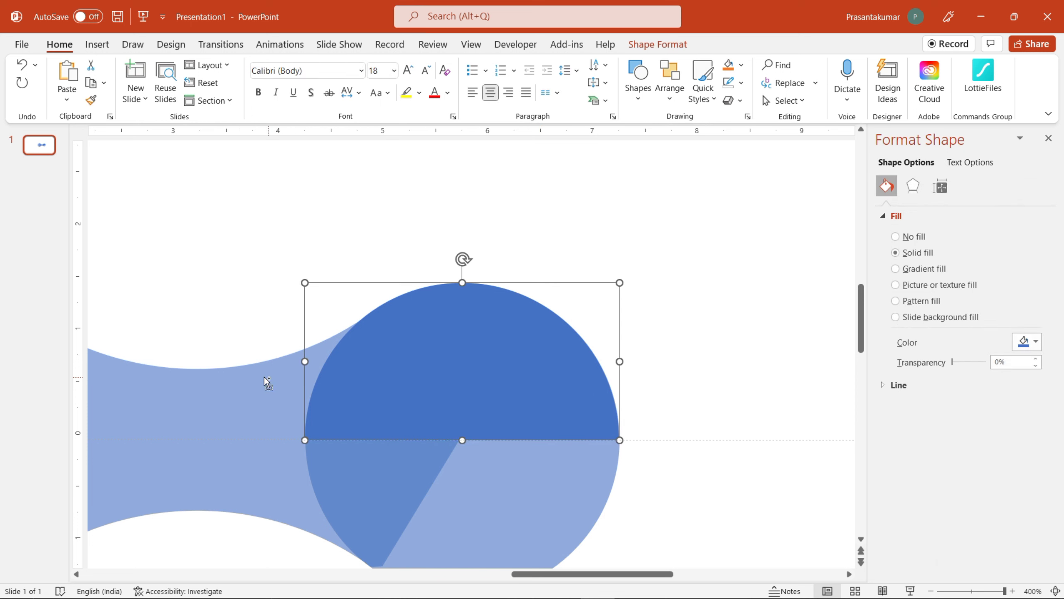
{"action": "left_click", "coordinate": [234, 378], "text": "shift"}
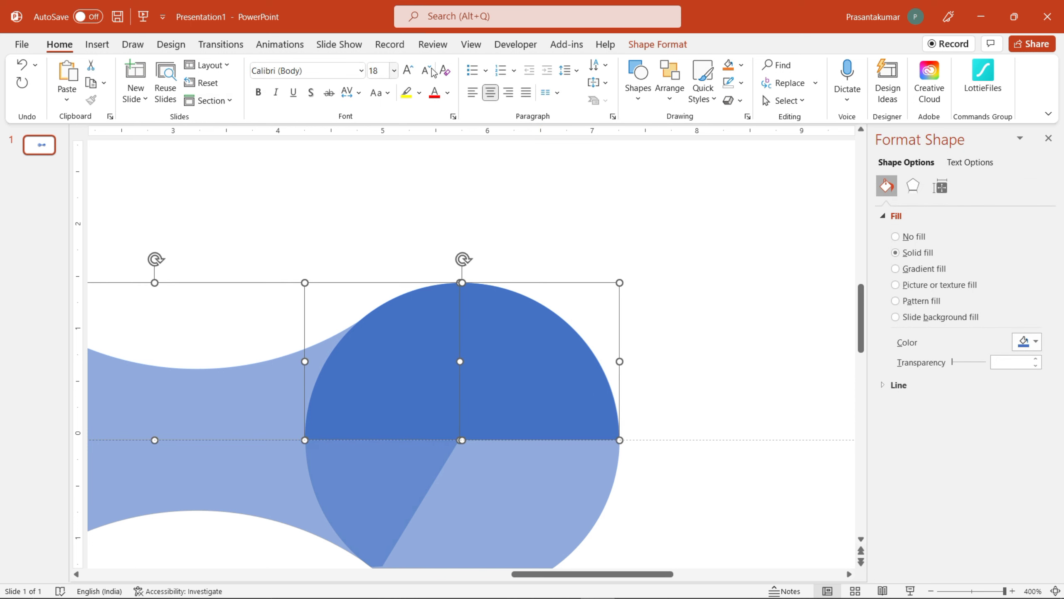
{"action": "left_click", "coordinate": [653, 44]}
{"action": "left_click", "coordinate": [155, 99]}
{"action": "left_click", "coordinate": [139, 117]}
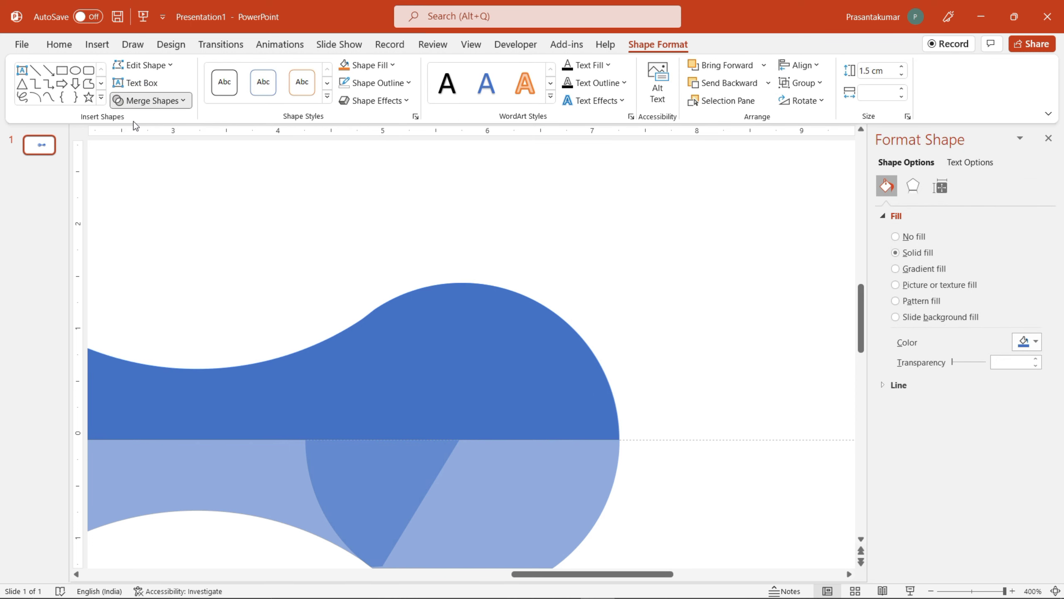
{"action": "left_click", "coordinate": [512, 212]}
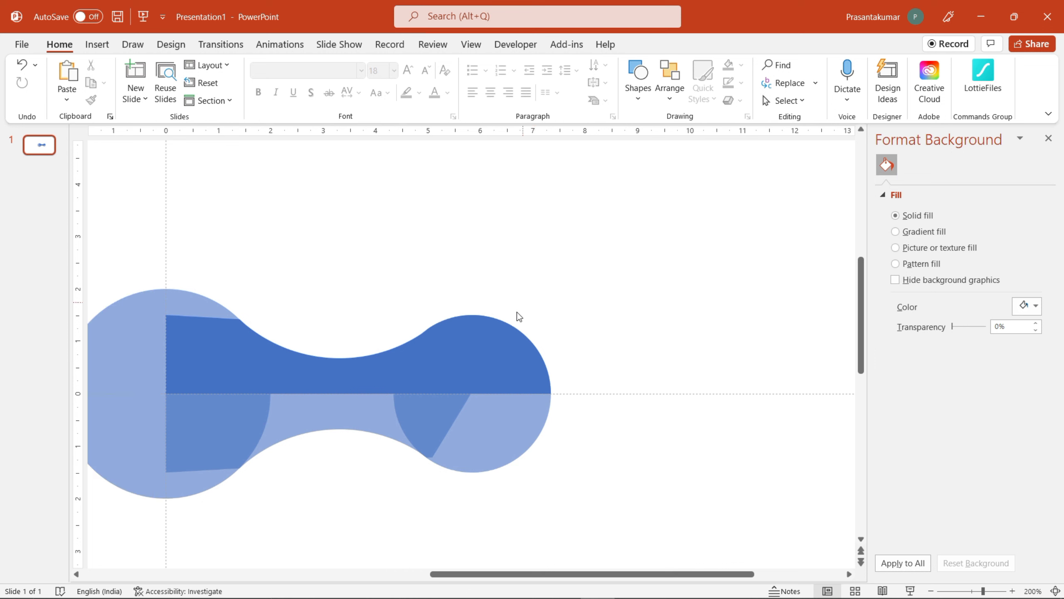
{"action": "left_click", "coordinate": [437, 421]}
Delete the lower light-blue piece and place a vertically flipped copy of the wave below.
{"action": "key", "text": "Delete"}
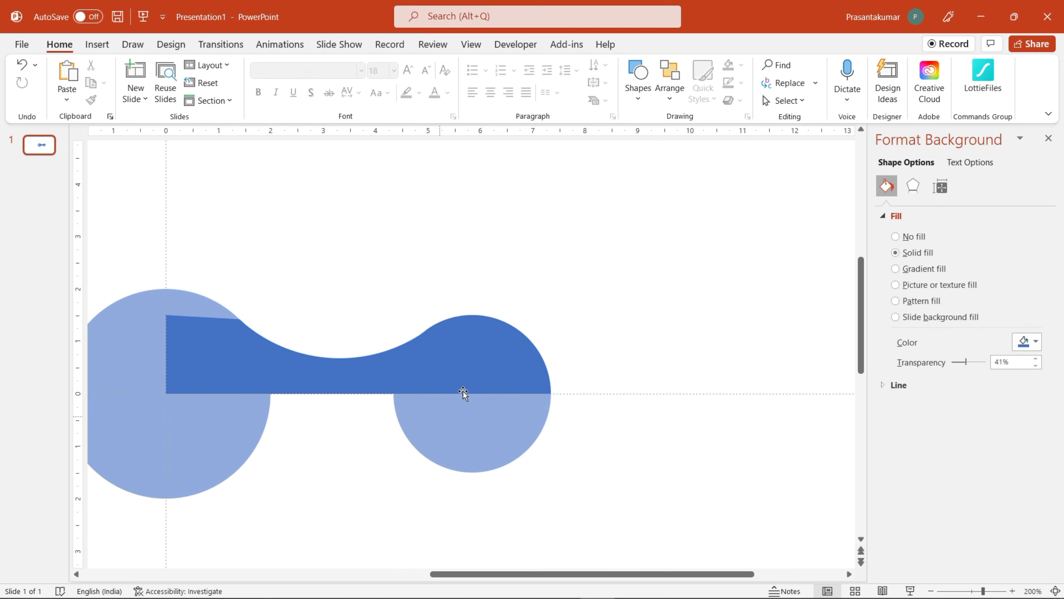
{"action": "left_click", "coordinate": [498, 377]}
{"action": "left_click_drag", "start_coordinate": [499, 373], "coordinate": [501, 439]}
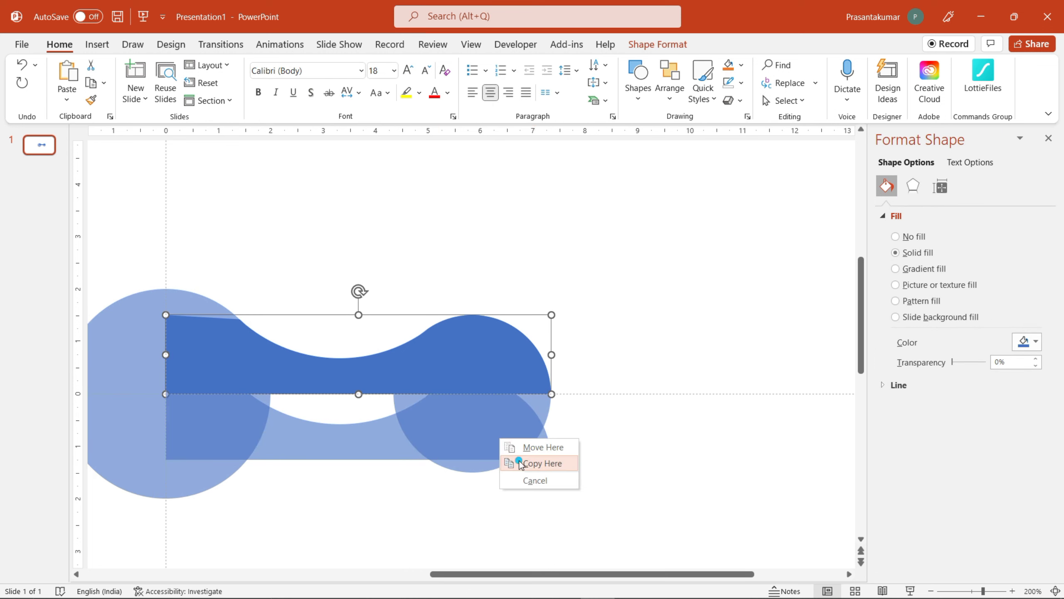
{"action": "left_click", "coordinate": [520, 461]}
{"action": "left_click", "coordinate": [650, 45]}
{"action": "left_click", "coordinate": [803, 100]}
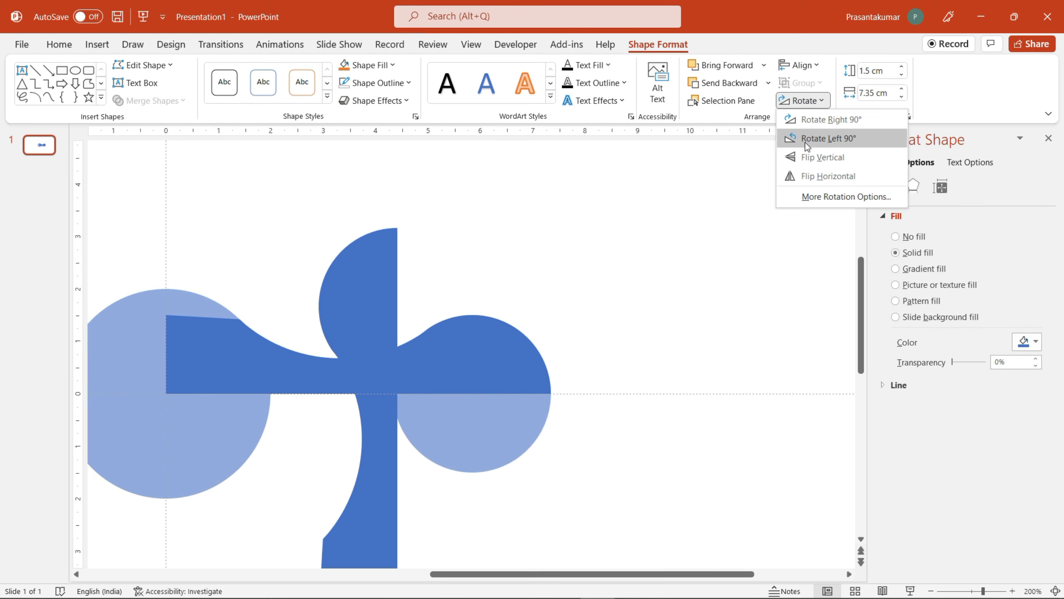
{"action": "left_click", "coordinate": [804, 159]}
Make the flipped lower wave 29% transparent.
{"action": "left_click", "coordinate": [571, 298]}
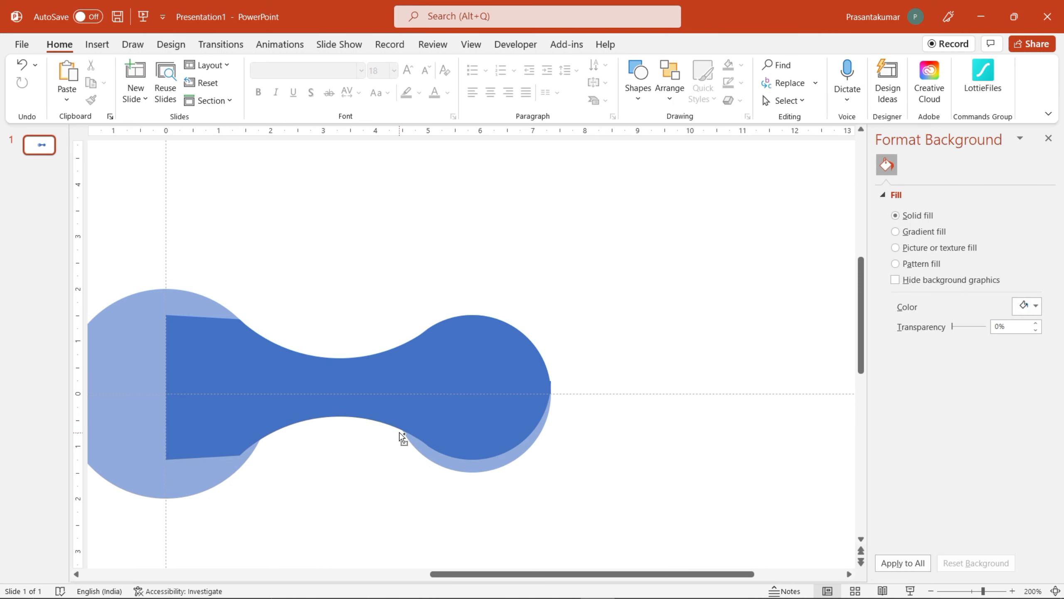
{"action": "left_click", "coordinate": [419, 410]}
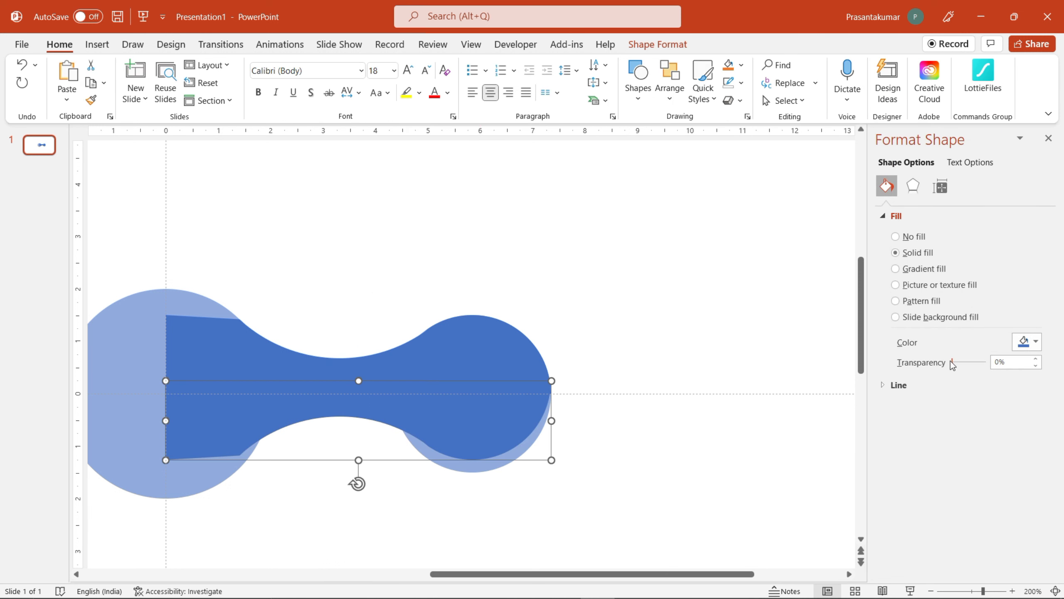
{"action": "left_click_drag", "start_coordinate": [953, 364], "coordinate": [975, 362]}
Nudge the lower wave into place so its top edge sits on the midline.
{"action": "left_click", "coordinate": [454, 336]}
{"action": "left_click", "coordinate": [434, 266]}
{"action": "left_click_drag", "start_coordinate": [391, 409], "coordinate": [380, 408]}
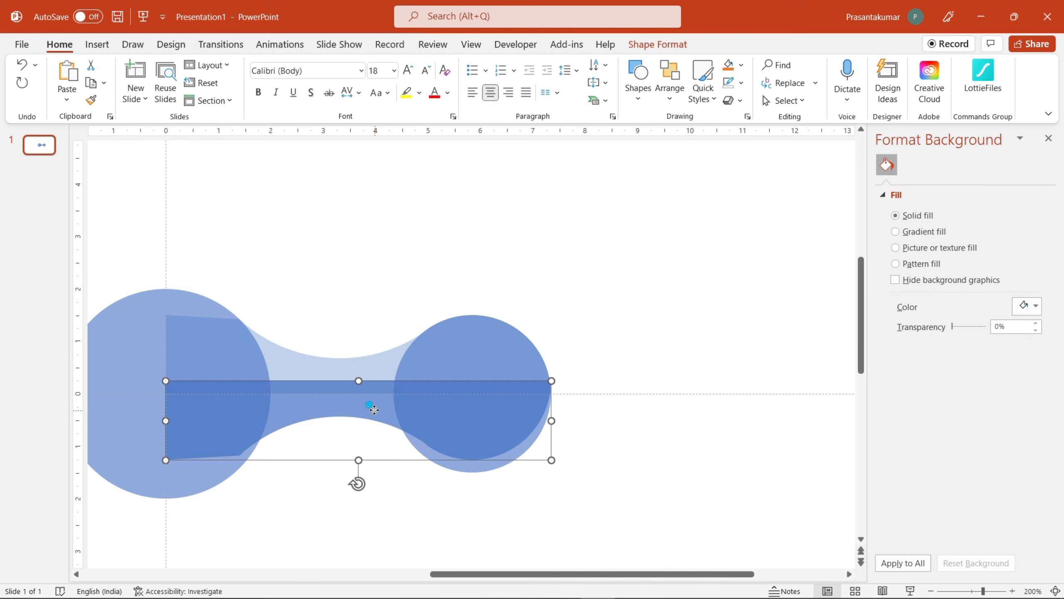
{"action": "key", "text": "ctrl+z"}
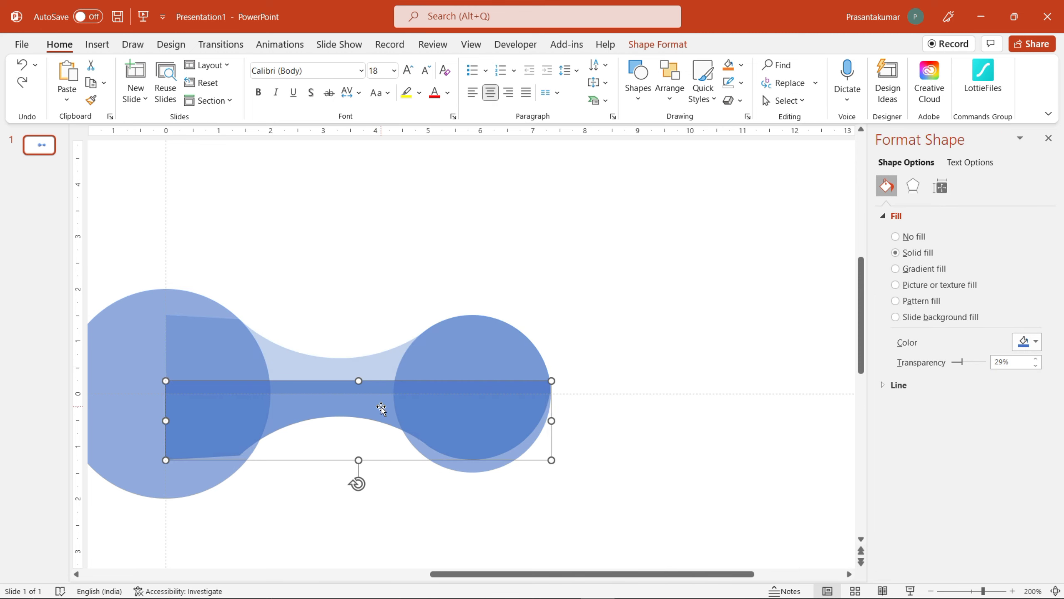
{"action": "key", "text": "Down"}
{"action": "key", "text": "Down"}
{"action": "key", "text": "Down"}
{"action": "key", "text": "Down"}
{"action": "key", "text": "Up"}
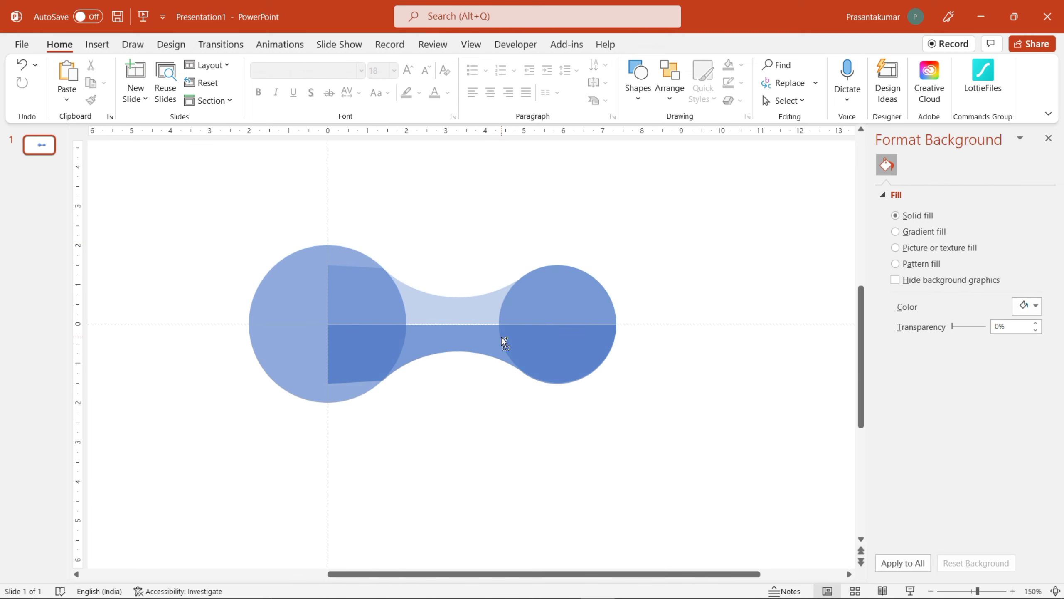
{"action": "scroll", "coordinate": [501, 336], "scroll_direction": "up", "scroll_amount": 5}
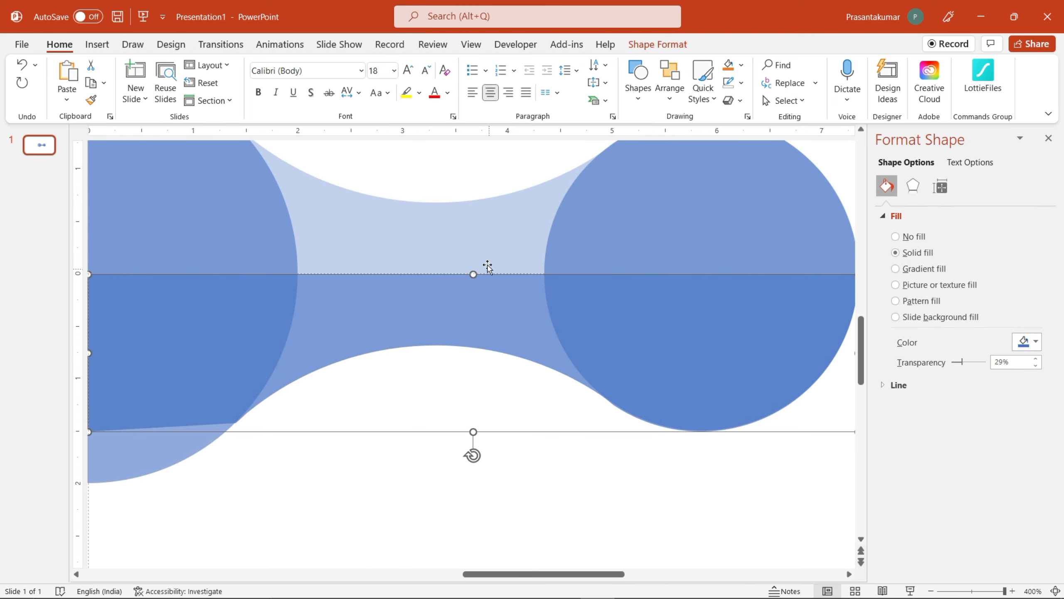
{"action": "key", "text": "Escape"}
{"action": "left_click", "coordinate": [485, 329]}
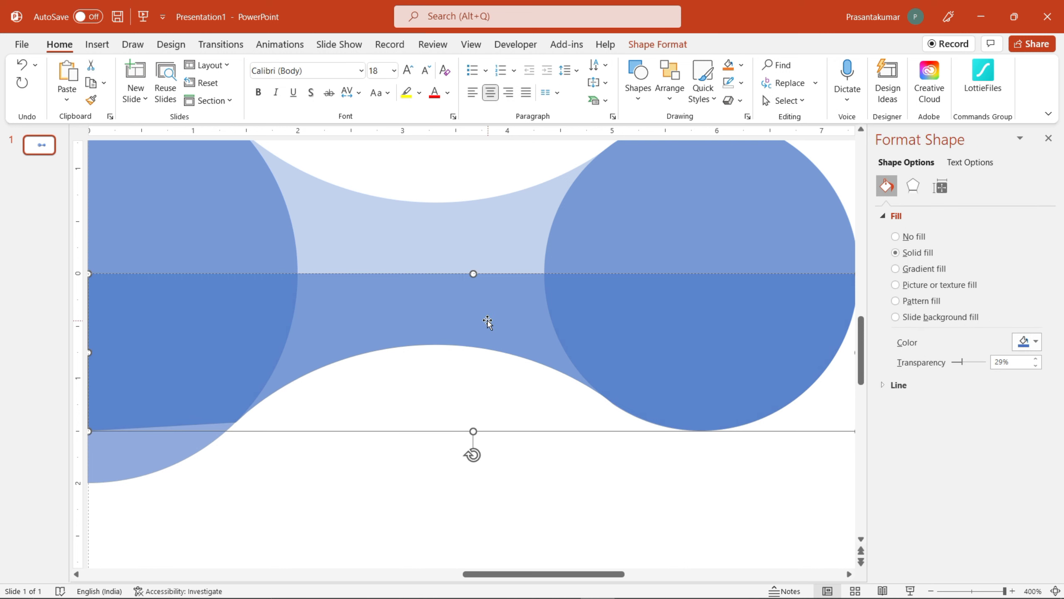
{"action": "left_click", "coordinate": [482, 492]}
{"action": "scroll", "coordinate": [541, 387], "scroll_direction": "down", "scroll_amount": 2}
{"action": "scroll", "coordinate": [548, 392], "scroll_direction": "down", "scroll_amount": 3}
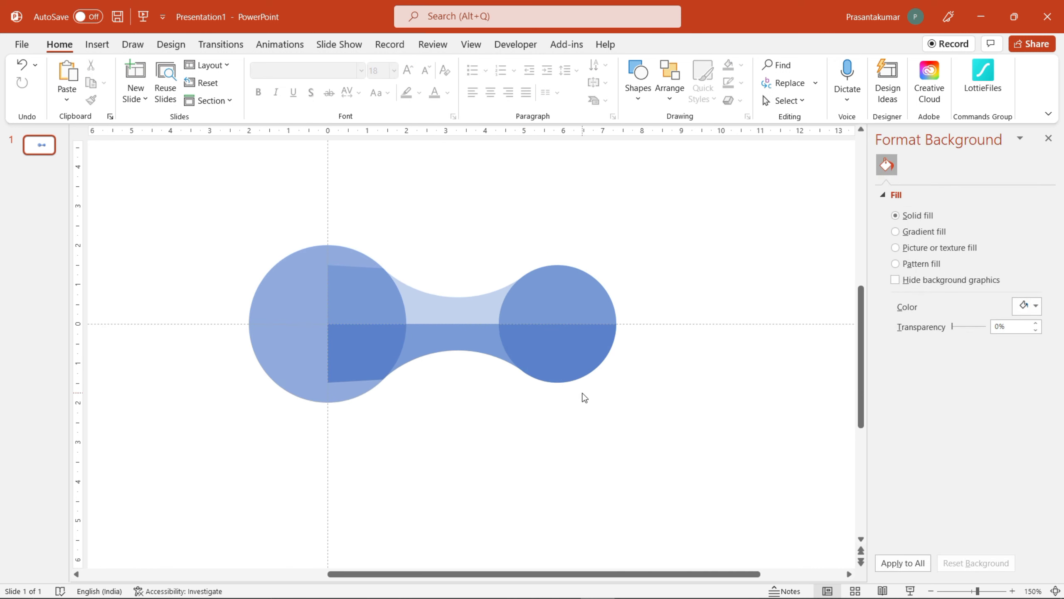
{"action": "scroll", "coordinate": [511, 352], "scroll_direction": "down", "scroll_amount": 2}
{"action": "left_click", "coordinate": [105, 45]}
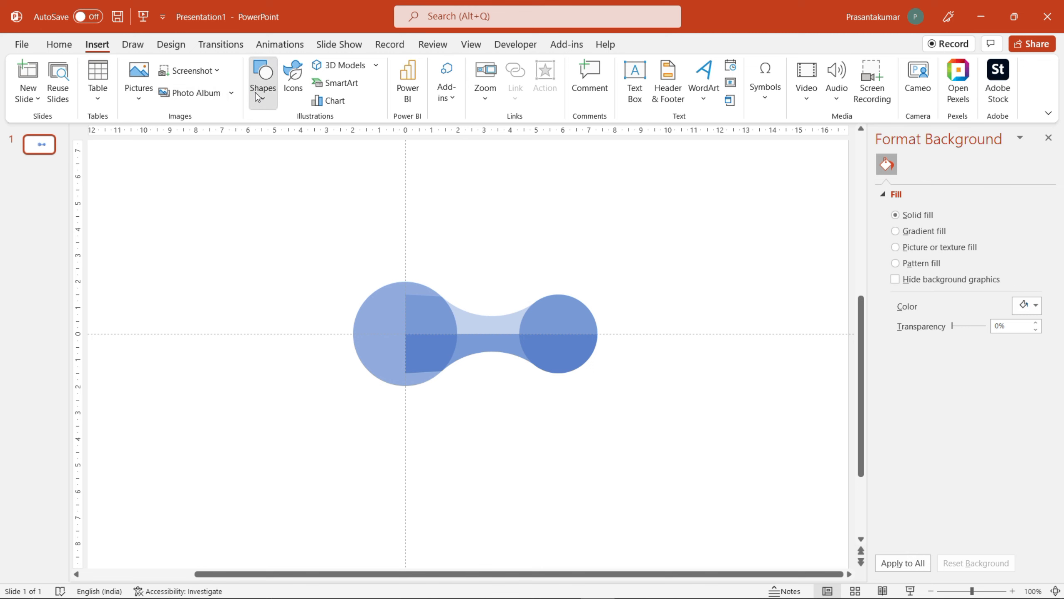
Draw a large Flowchart: Or crossed circle on the slide and give it No Fill.
{"action": "left_click", "coordinate": [263, 80]}
{"action": "left_click", "coordinate": [323, 414]}
{"action": "left_click_drag", "start_coordinate": [350, 408], "coordinate": [572, 499]}
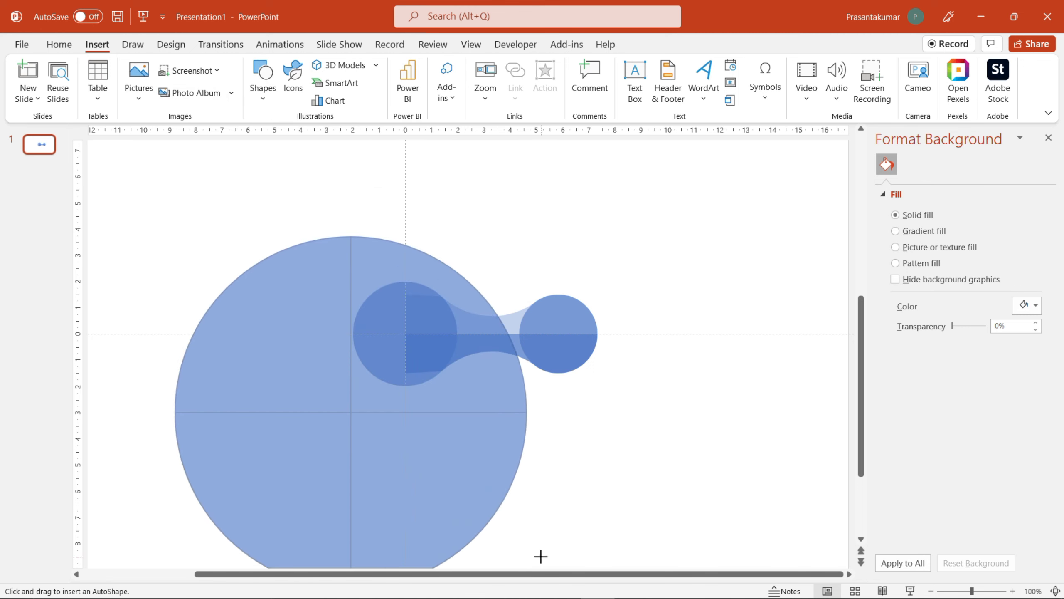
{"action": "left_click", "coordinate": [369, 64]}
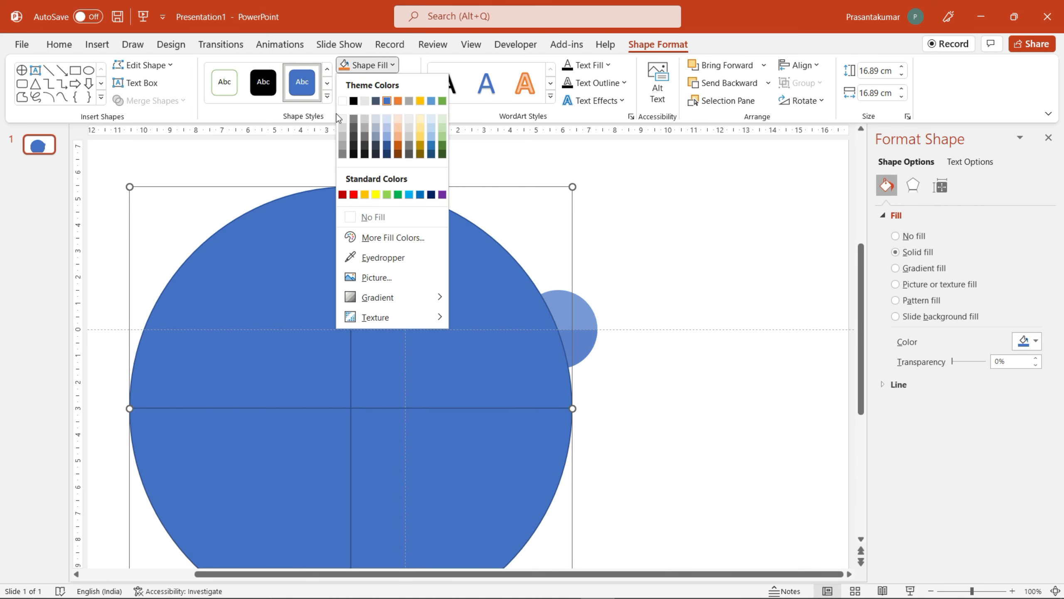
{"action": "left_click", "coordinate": [350, 216]}
{"action": "scroll", "coordinate": [367, 232], "scroll_direction": "down", "scroll_amount": 1}
{"action": "scroll", "coordinate": [442, 273], "scroll_direction": "down", "scroll_amount": 1}
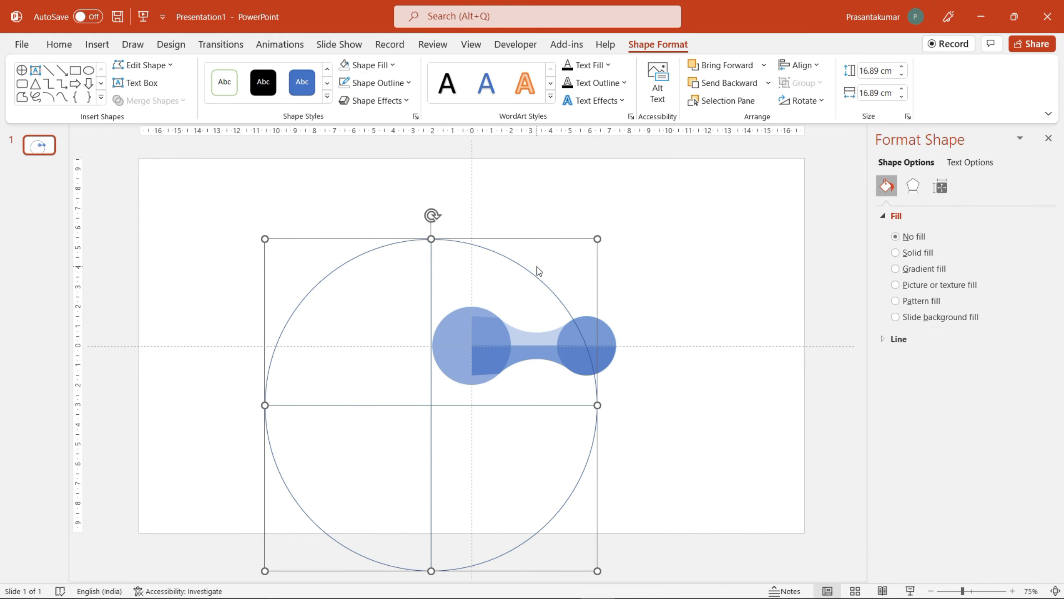
Centre the crossed circle horizontally and vertically and resize it to 15.49 cm.
{"action": "left_click", "coordinate": [807, 72]}
{"action": "left_click", "coordinate": [807, 103]}
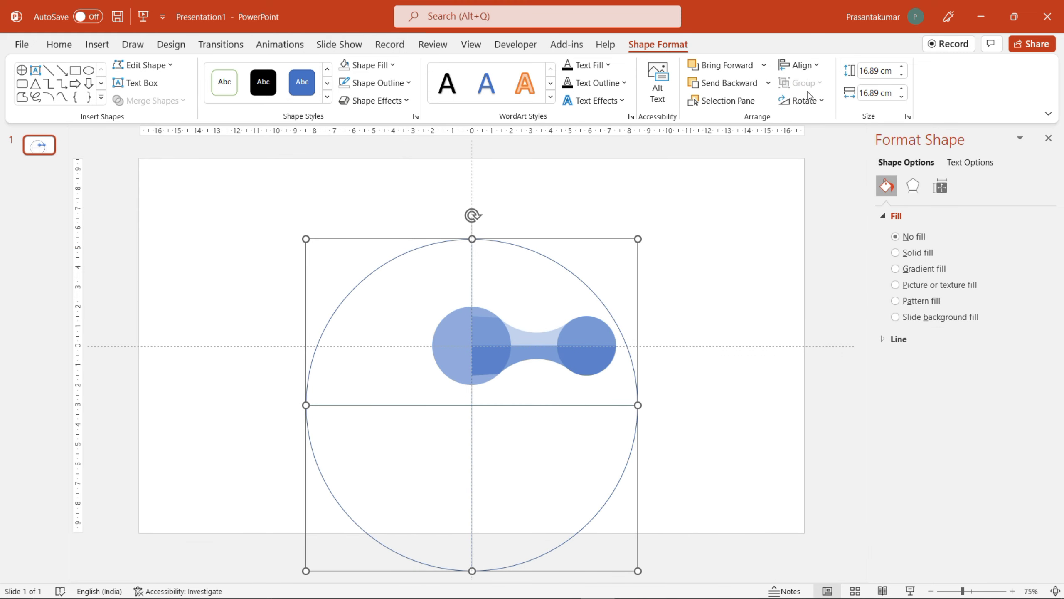
{"action": "left_click", "coordinate": [801, 65]}
{"action": "left_click", "coordinate": [815, 167]}
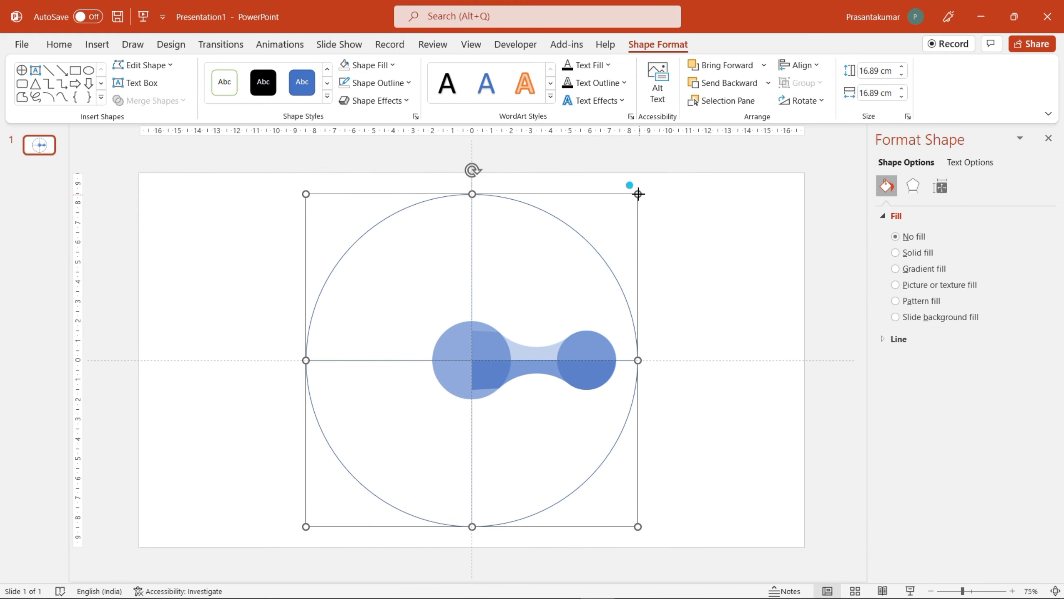
{"action": "left_click_drag", "start_coordinate": [638, 194], "coordinate": [620, 207]}
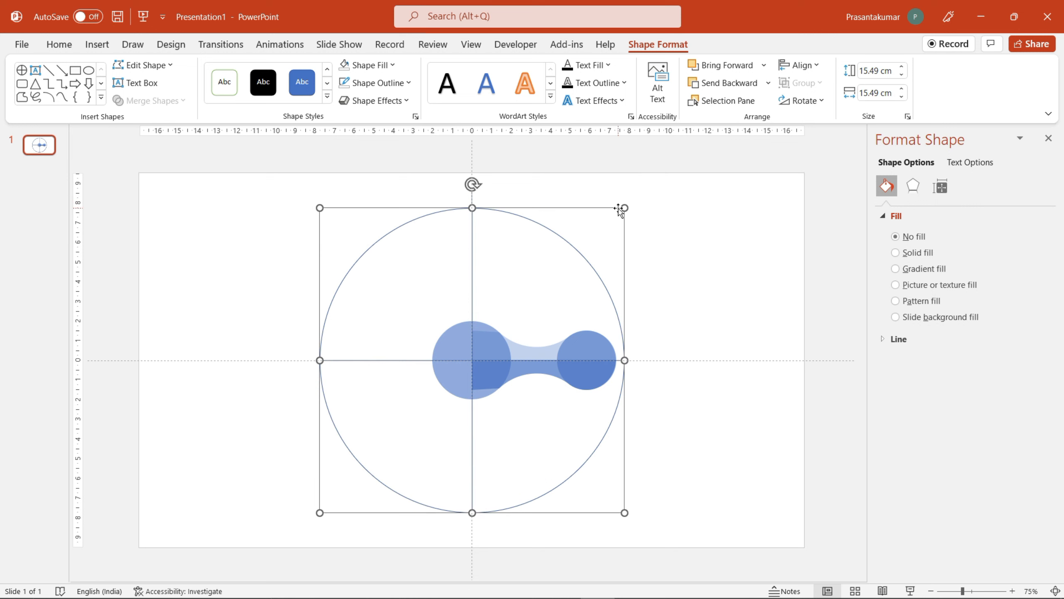
{"action": "left_click", "coordinate": [665, 241]}
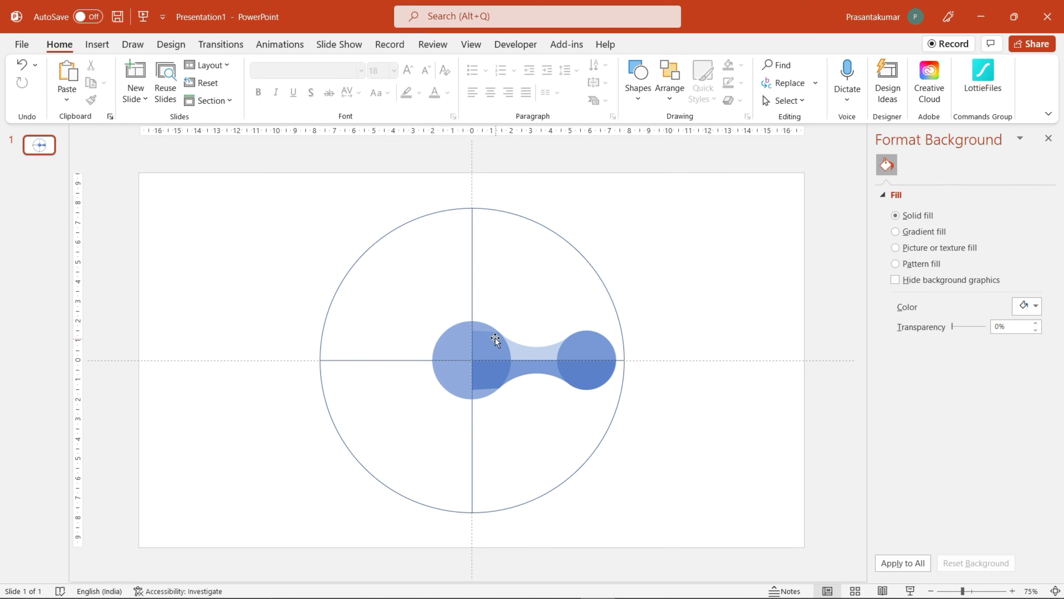
{"action": "left_click", "coordinate": [496, 209]}
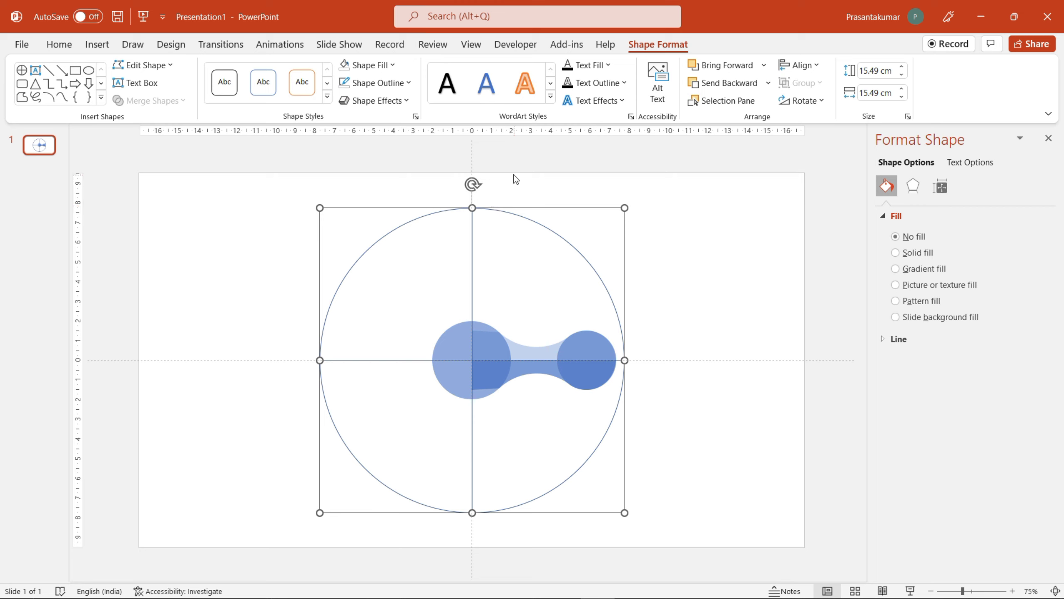
Remove the circle's outline and group it with both connector halves.
{"action": "left_click", "coordinate": [344, 85]}
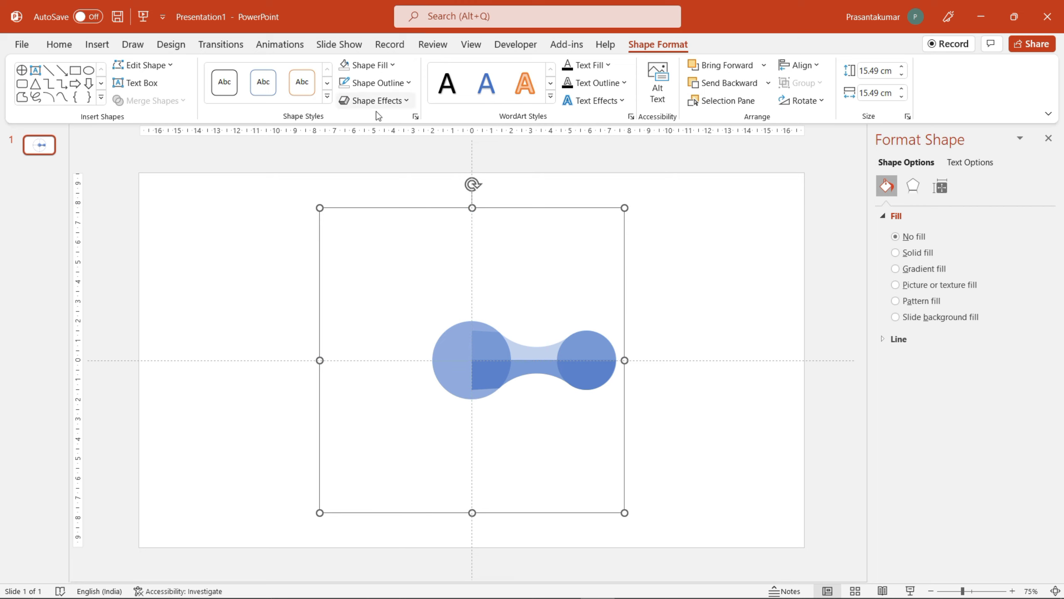
{"action": "left_click", "coordinate": [529, 349], "text": "shift"}
{"action": "left_click", "coordinate": [523, 371], "text": "shift"}
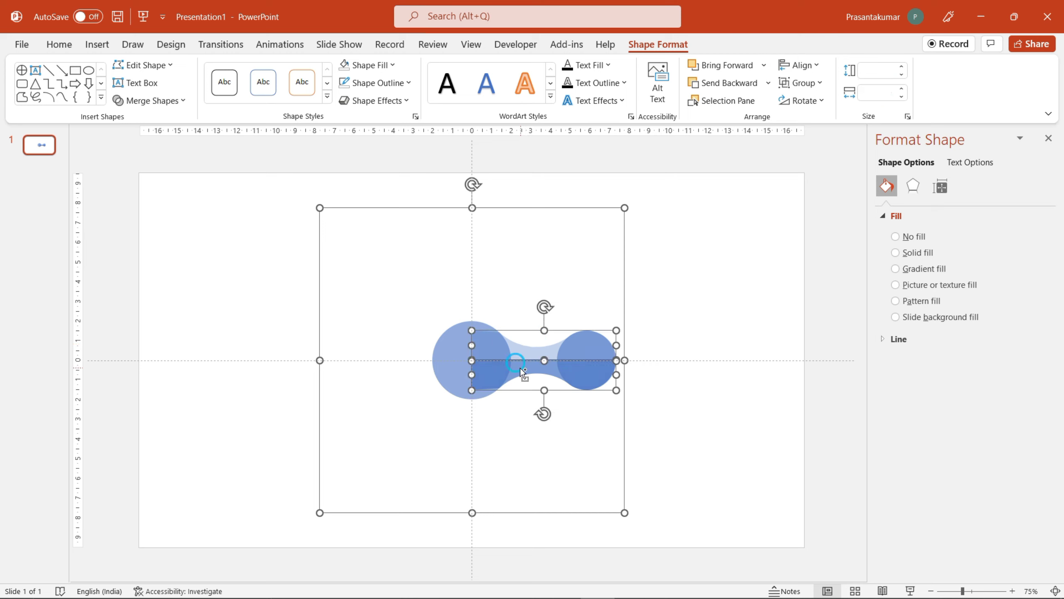
{"action": "left_click", "coordinate": [525, 372]}
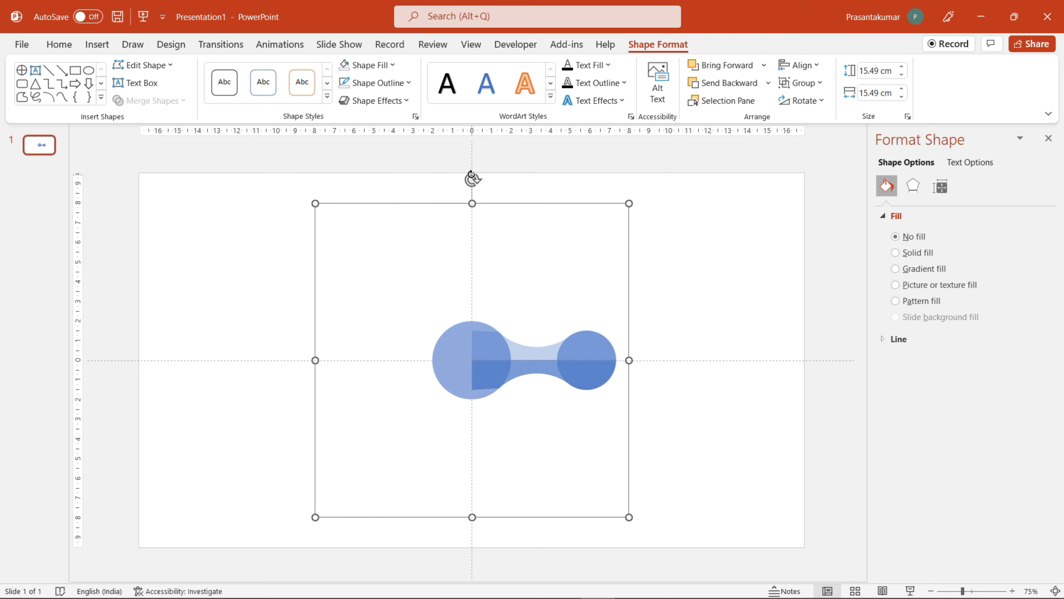
Undo an accidental rotation of the group, then select the connector inside it.
{"action": "left_click_drag", "start_coordinate": [471, 174], "coordinate": [648, 326]}
{"action": "key", "text": "ctrl+z"}
{"action": "left_click", "coordinate": [661, 281]}
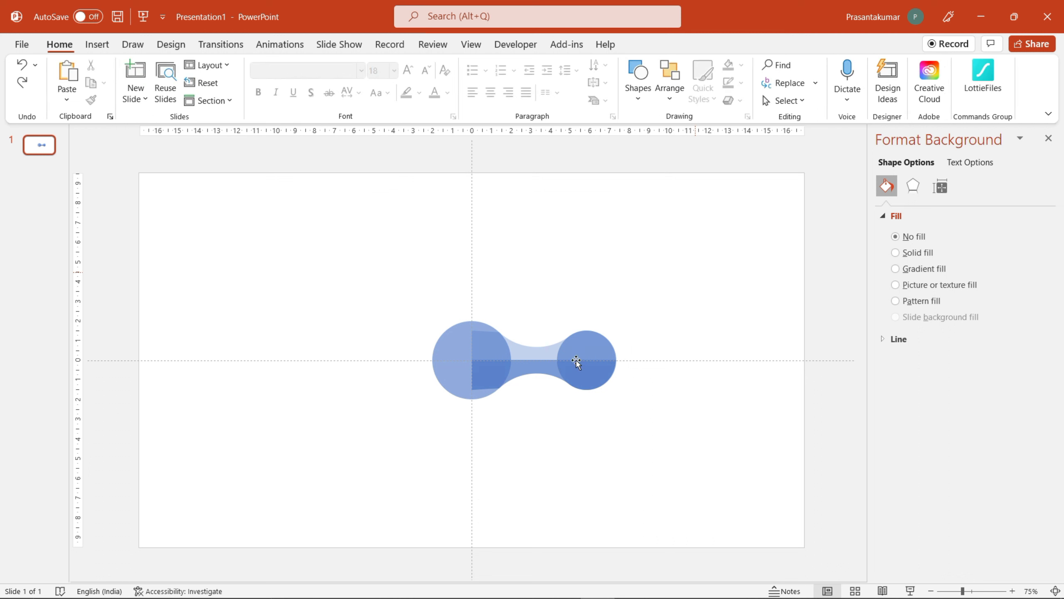
{"action": "left_click", "coordinate": [513, 354]}
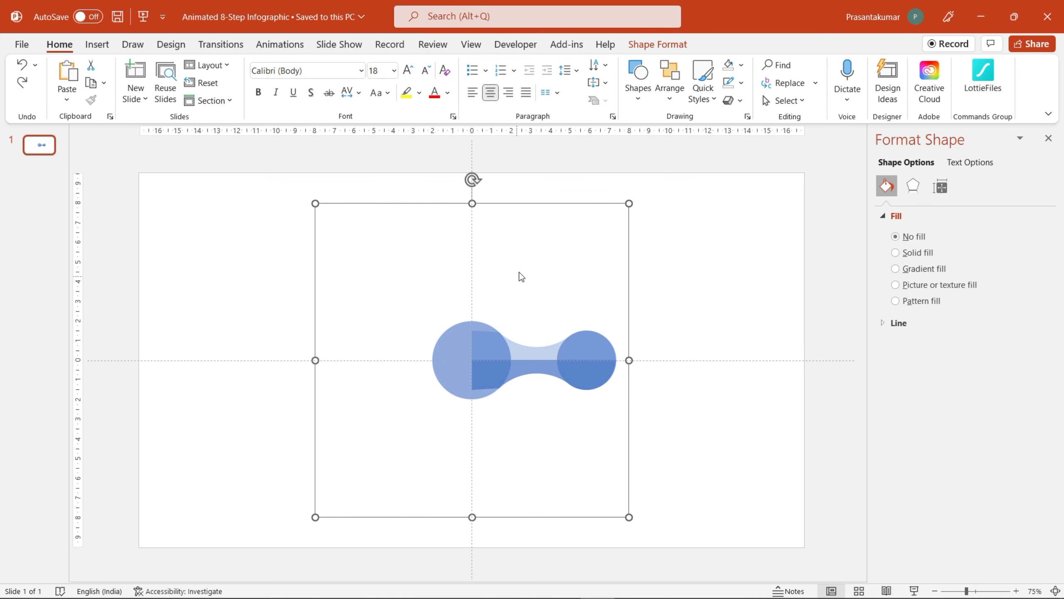
{"action": "left_click", "coordinate": [694, 264]}
{"action": "left_click", "coordinate": [540, 356]}
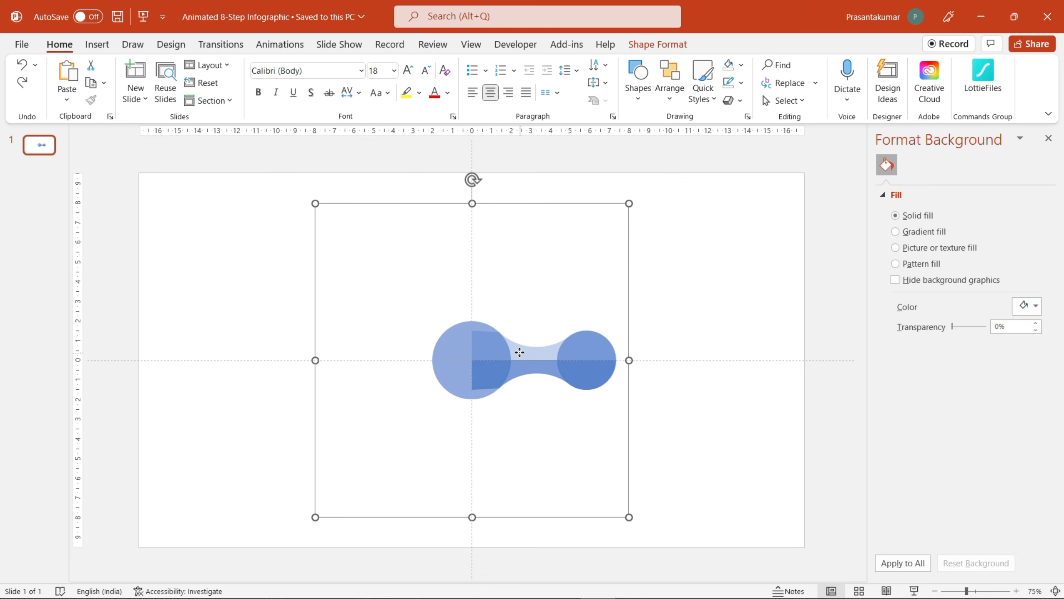
{"action": "left_click", "coordinate": [543, 354]}
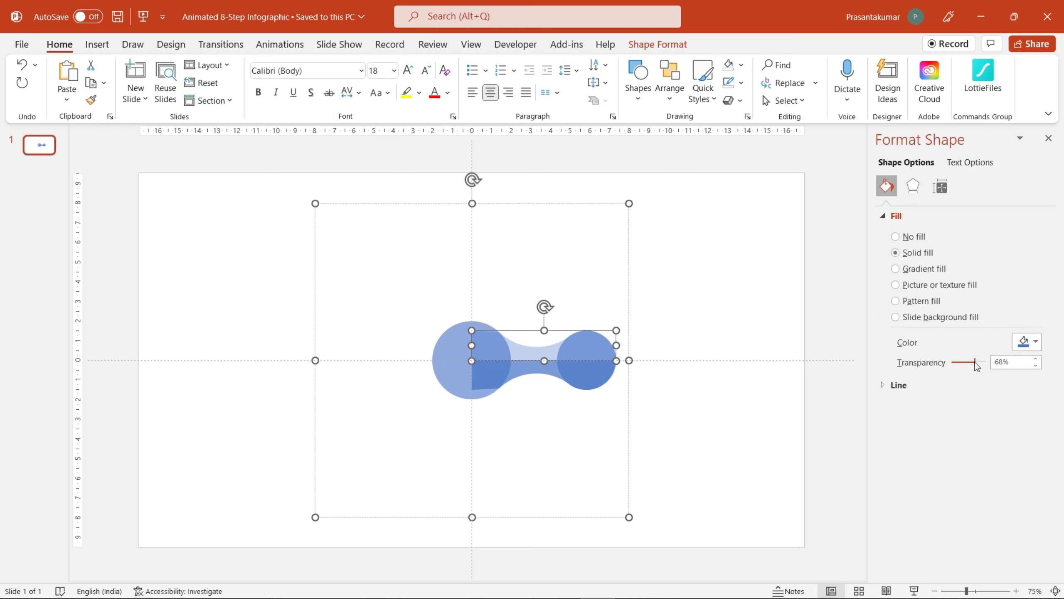
Fill the upper connector half dark green and the lower half medium green at 0% transparency.
{"action": "left_click_drag", "start_coordinate": [976, 366], "coordinate": [906, 371]}
{"action": "left_click", "coordinate": [1038, 341]}
{"action": "left_click", "coordinate": [1056, 432]}
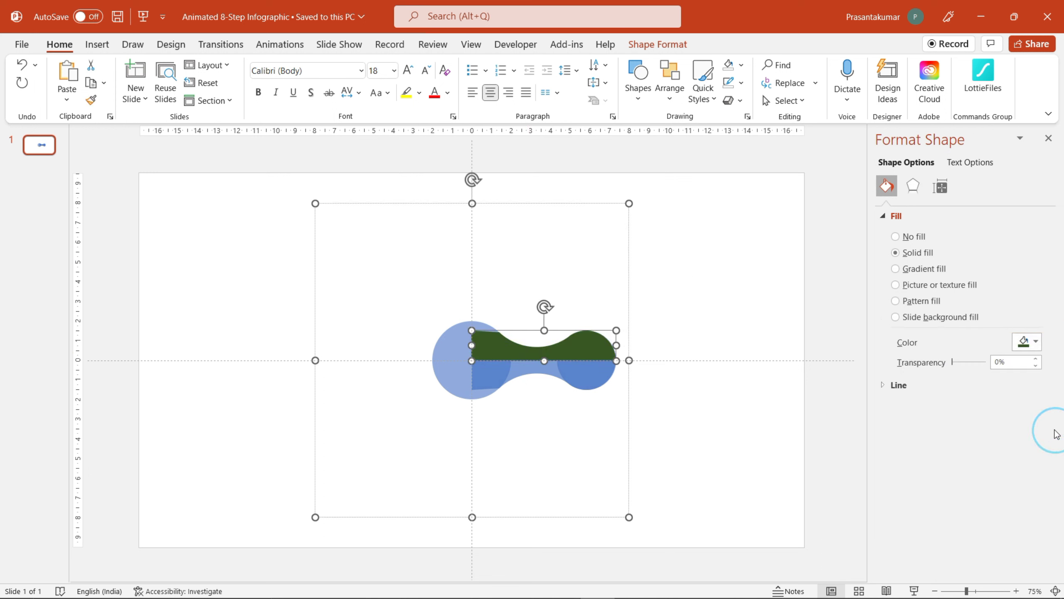
{"action": "left_click", "coordinate": [517, 371]}
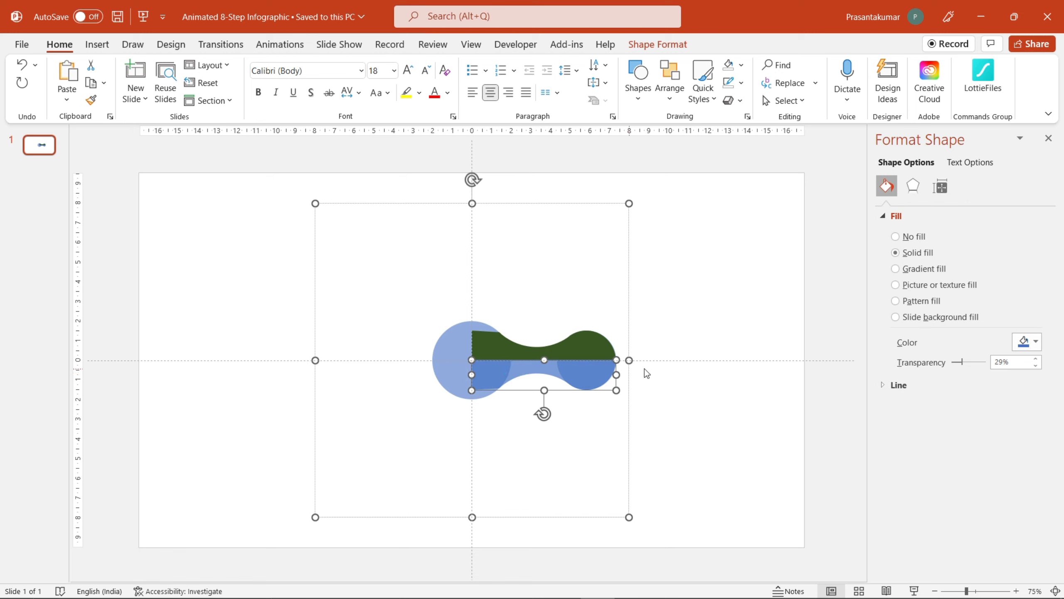
{"action": "left_click", "coordinate": [960, 365]}
{"action": "left_click", "coordinate": [1035, 341]}
{"action": "left_click", "coordinate": [1056, 422]}
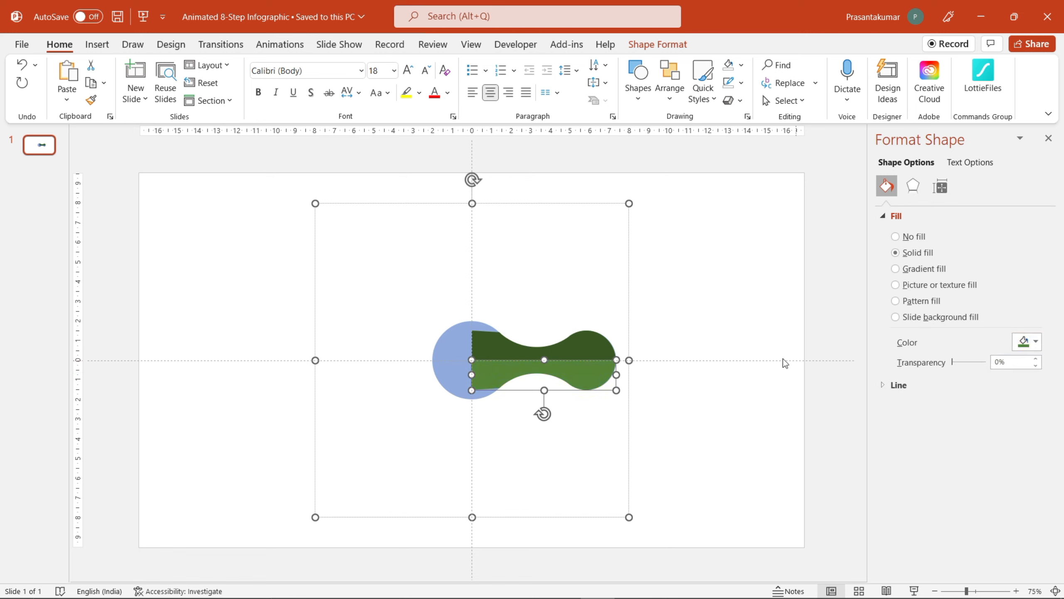
Send the green connector shape to the back.
{"action": "left_click", "coordinate": [658, 44]}
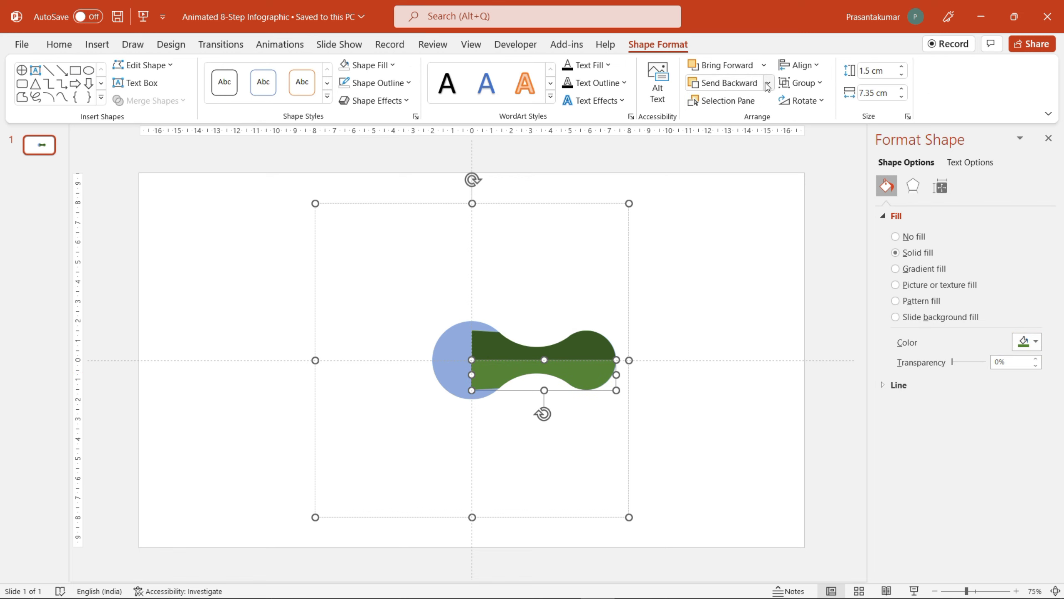
{"action": "left_click", "coordinate": [768, 83]}
{"action": "left_click", "coordinate": [738, 126]}
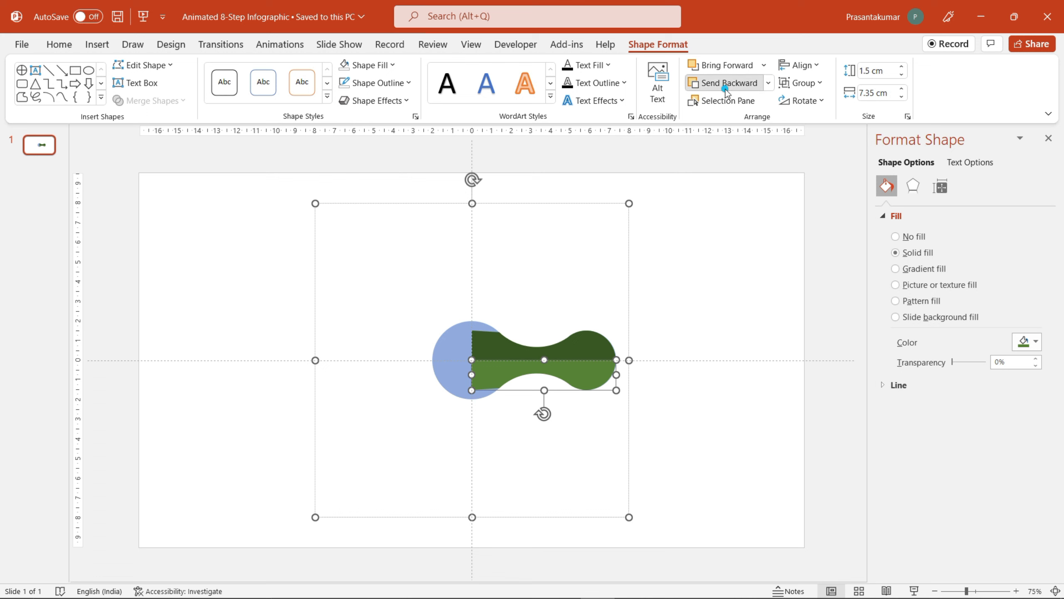
{"action": "left_click", "coordinate": [684, 230]}
{"action": "left_click", "coordinate": [582, 326]}
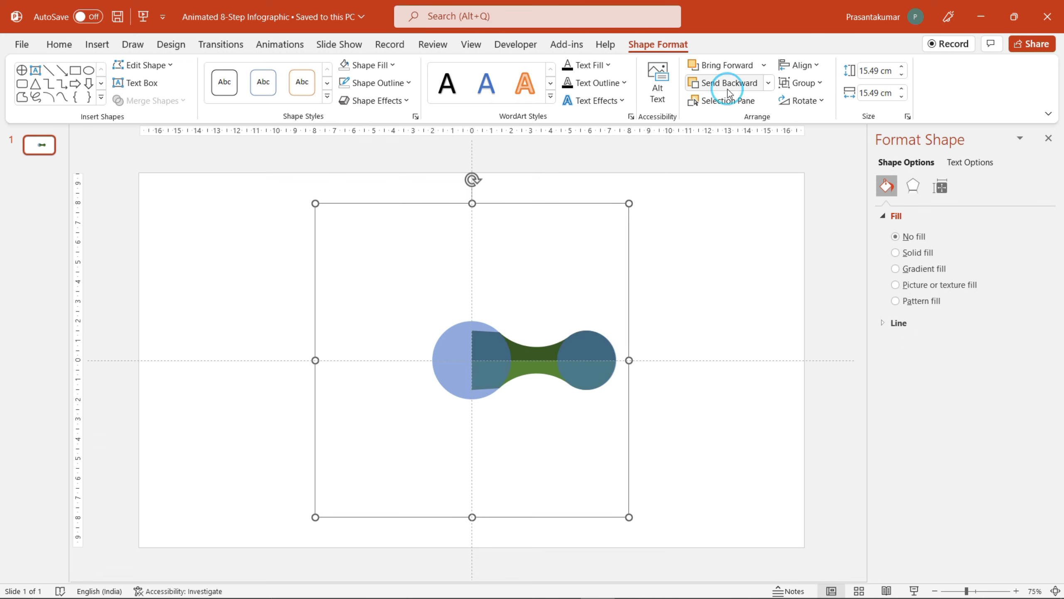
Make both blue circles fully opaque with 0% transparency.
{"action": "left_click", "coordinate": [717, 252]}
{"action": "left_click", "coordinate": [590, 359]}
{"action": "left_click", "coordinate": [490, 361], "text": "shift"}
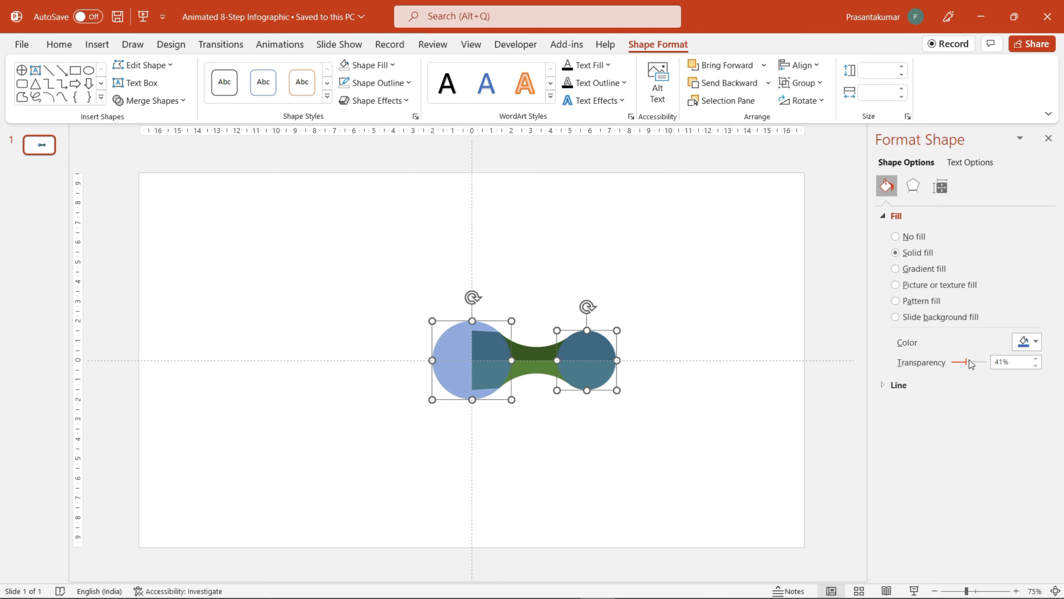
{"action": "left_click_drag", "start_coordinate": [967, 364], "coordinate": [808, 372]}
{"action": "left_click", "coordinate": [632, 369]}
Shrink the right blue circle so a green rim shows around it.
{"action": "left_click", "coordinate": [605, 361]}
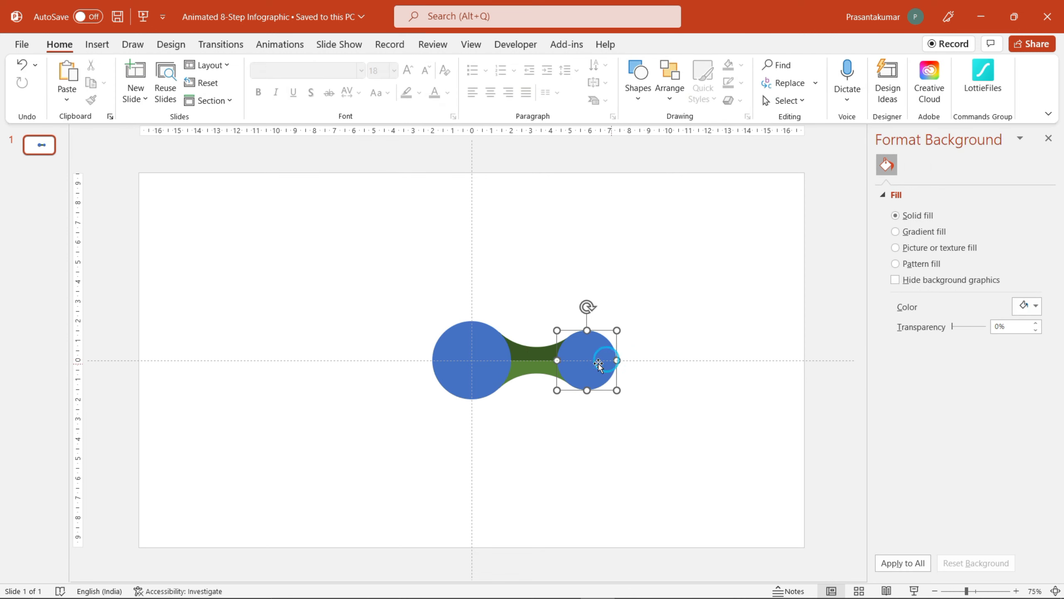
{"action": "scroll", "coordinate": [595, 365], "scroll_direction": "up", "scroll_amount": 5}
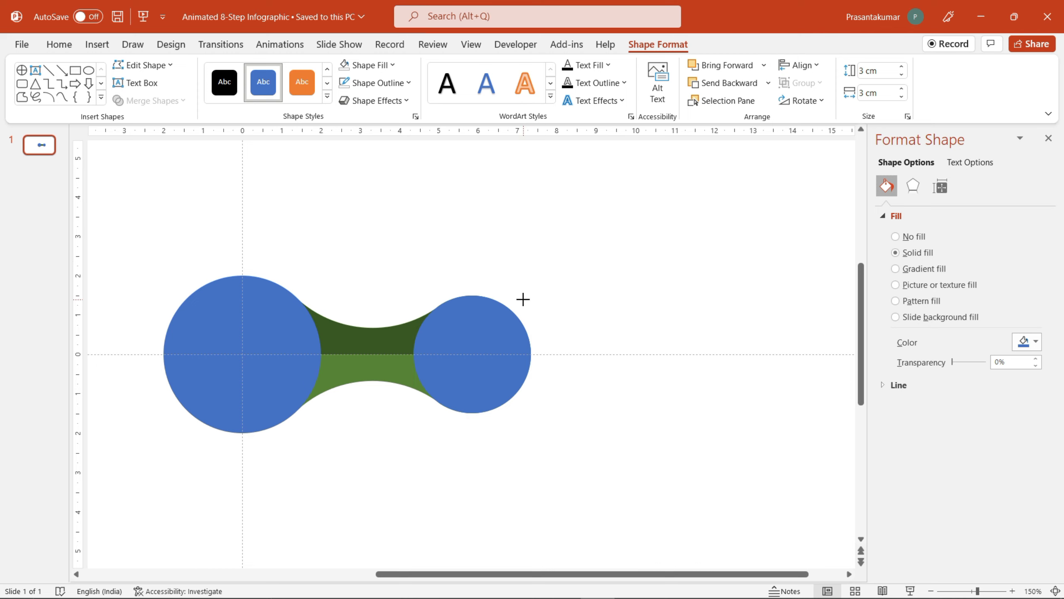
{"action": "left_click_drag", "start_coordinate": [532, 296], "coordinate": [525, 299]}
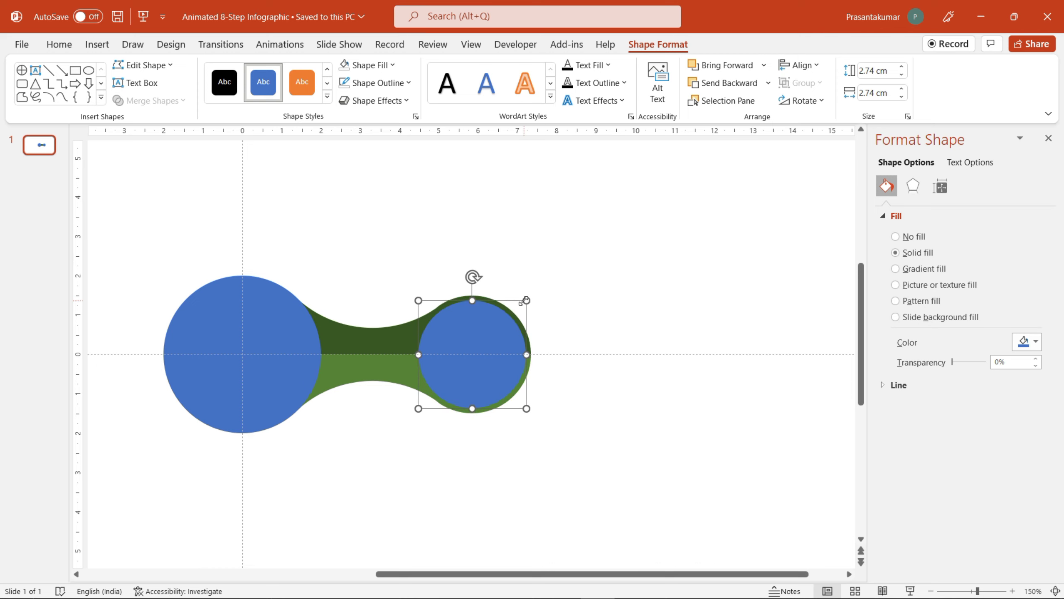
{"action": "scroll", "coordinate": [470, 336], "scroll_direction": "up", "scroll_amount": 5}
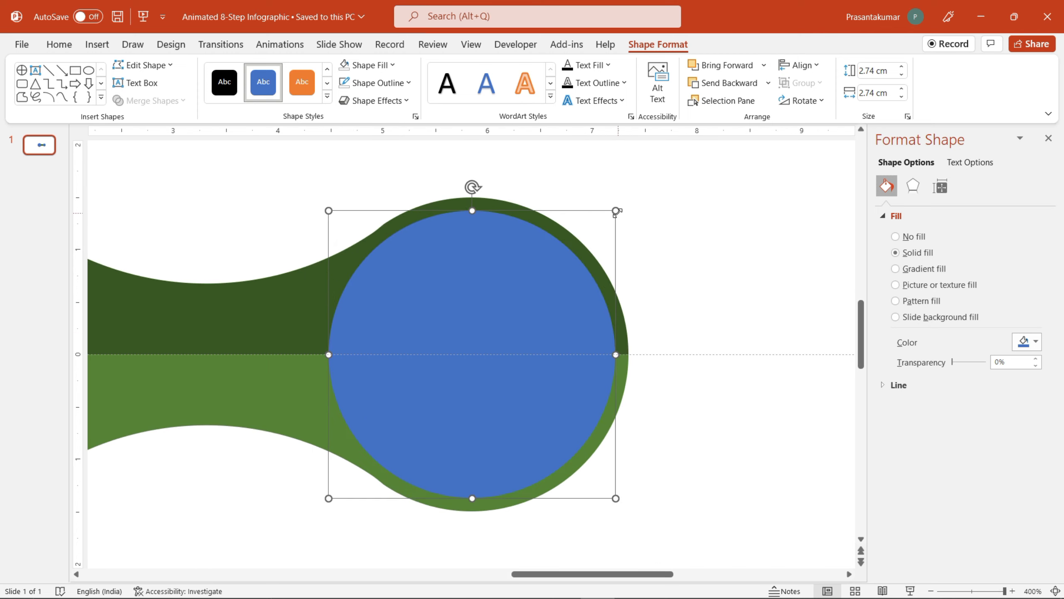
{"action": "left_click_drag", "start_coordinate": [616, 213], "coordinate": [615, 228]}
{"action": "scroll", "coordinate": [621, 228], "scroll_direction": "down", "scroll_amount": 3}
Duplicate the left blue circle with a right-drag Copy Here.
{"action": "left_click", "coordinate": [203, 305]}
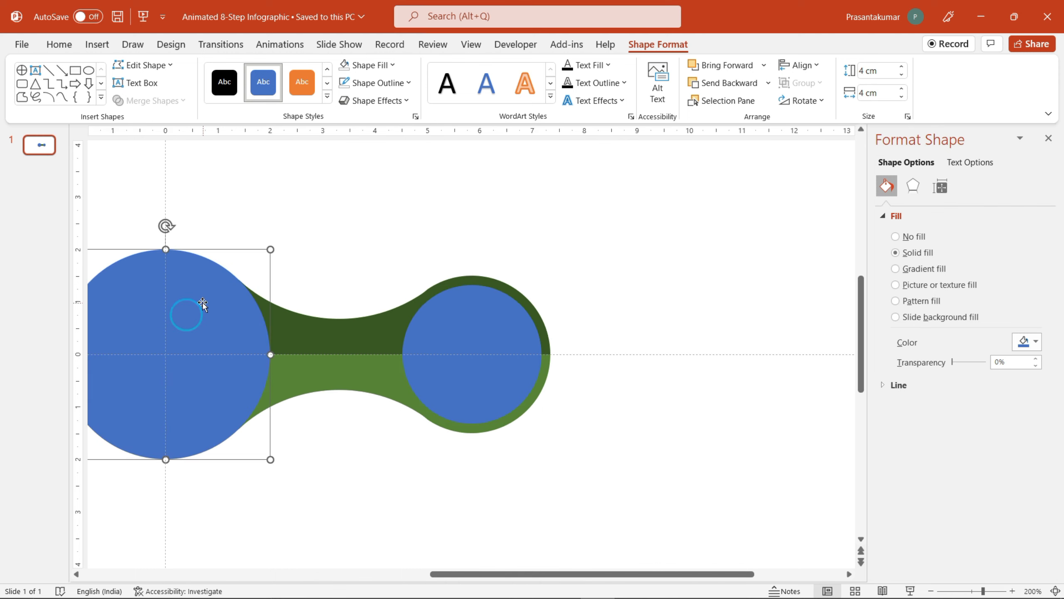
{"action": "left_click_drag", "start_coordinate": [270, 249], "coordinate": [262, 258]}
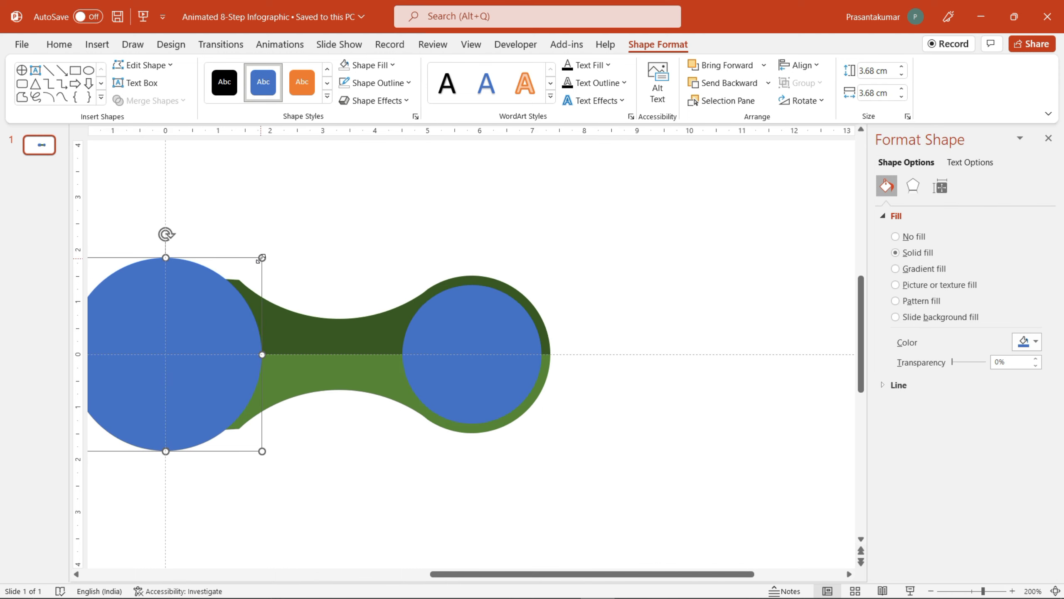
{"action": "key", "text": "ctrl+z"}
{"action": "left_click", "coordinate": [304, 245]}
{"action": "left_click", "coordinate": [202, 316]}
{"action": "scroll", "coordinate": [208, 328], "scroll_direction": "up", "scroll_amount": 1}
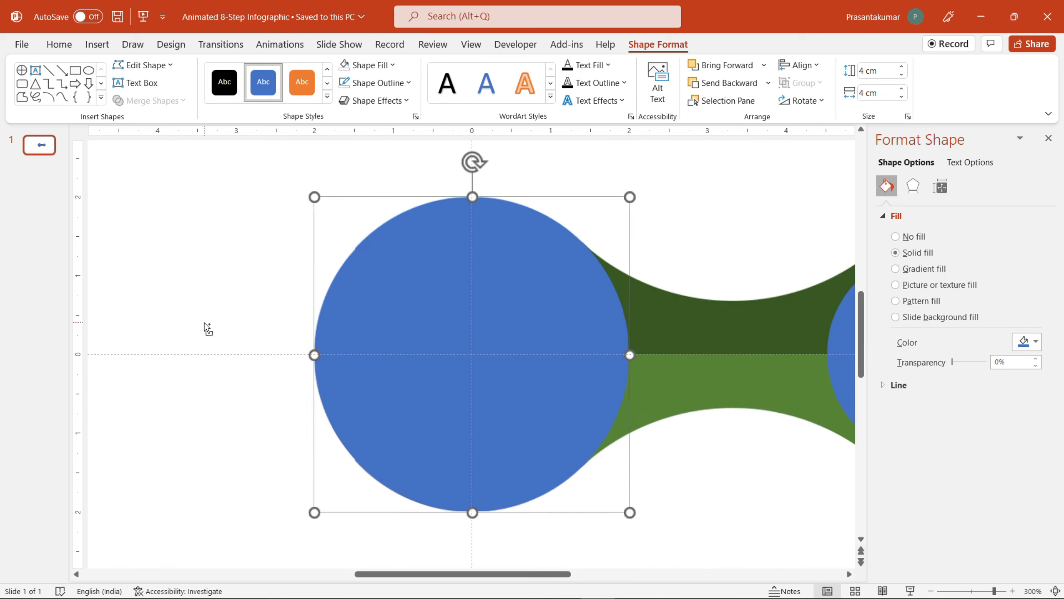
{"action": "left_click_drag", "start_coordinate": [387, 322], "coordinate": [430, 330]}
{"action": "left_click", "coordinate": [466, 348]}
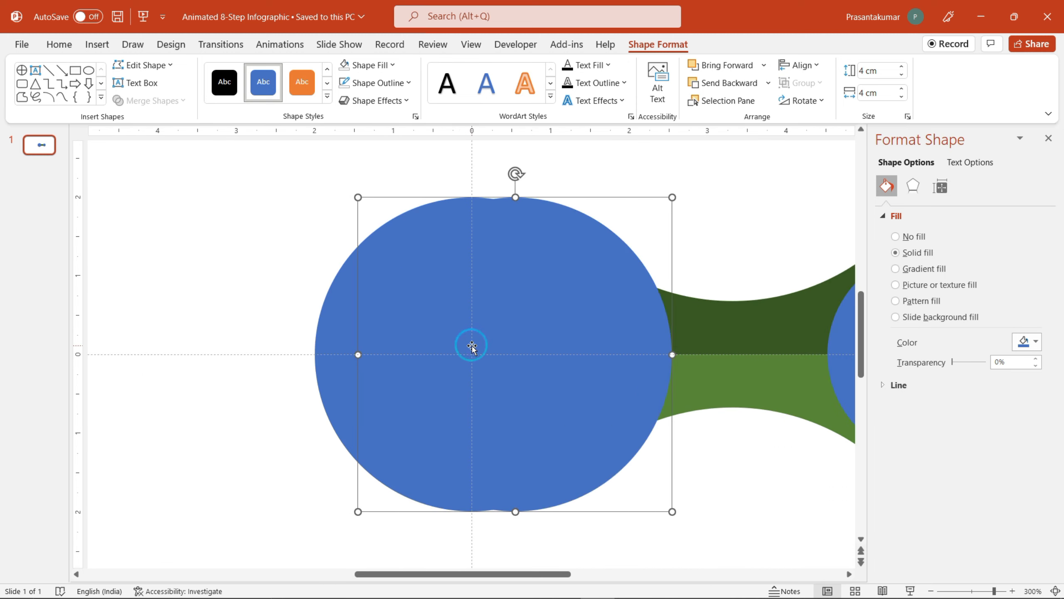
Resize the copy to 3.71 cm, fill it white, and centre it on the slide.
{"action": "left_click_drag", "start_coordinate": [673, 197], "coordinate": [661, 208]}
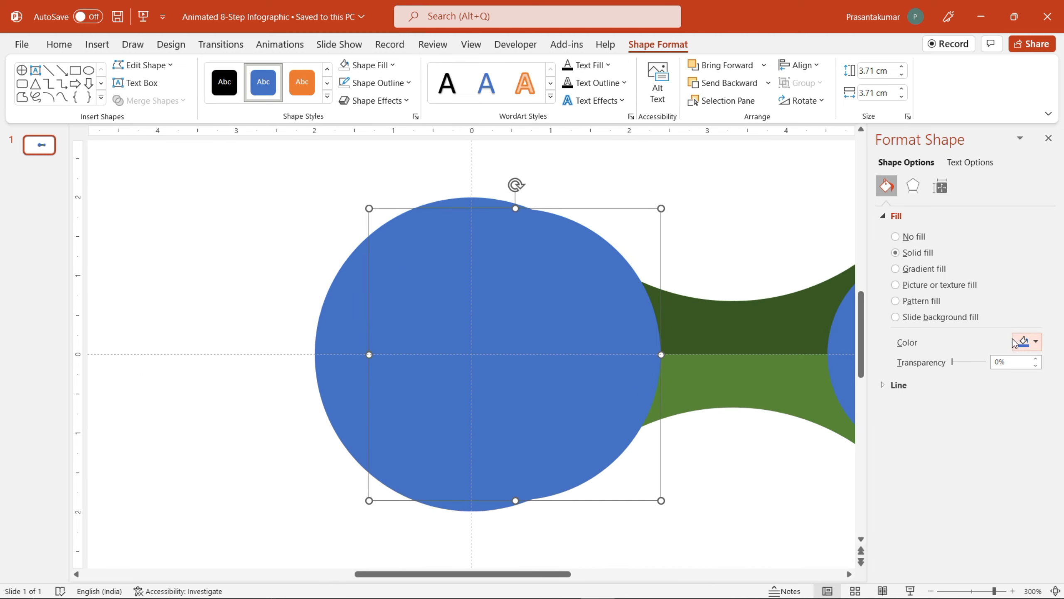
{"action": "left_click", "coordinate": [1035, 341]}
{"action": "left_click", "coordinate": [961, 380]}
{"action": "left_click", "coordinate": [800, 65]}
{"action": "left_click", "coordinate": [824, 104]}
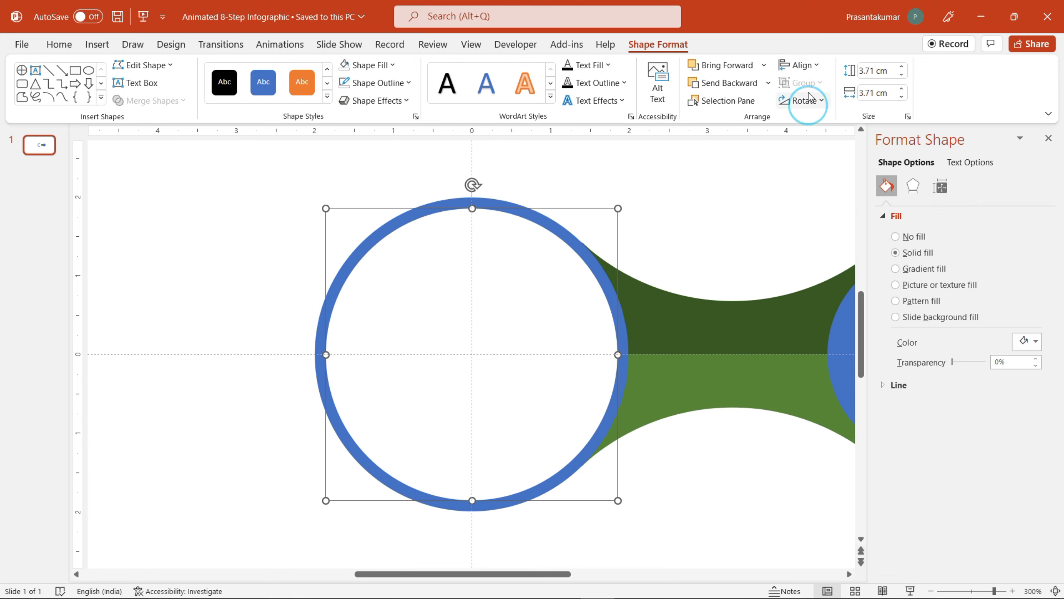
{"action": "left_click", "coordinate": [800, 65]}
{"action": "left_click", "coordinate": [825, 165]}
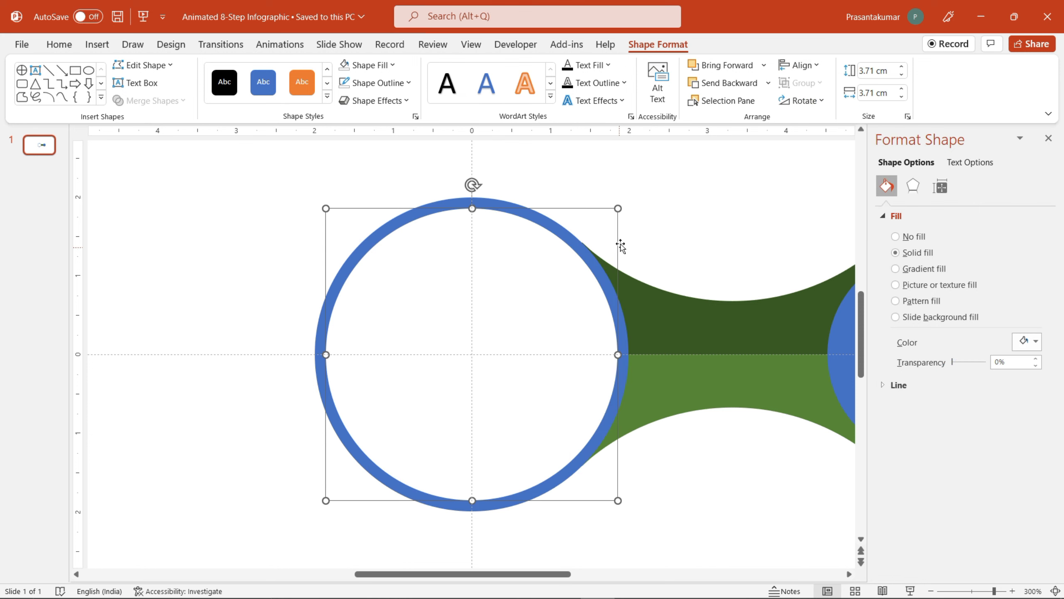
{"action": "left_click", "coordinate": [622, 245]}
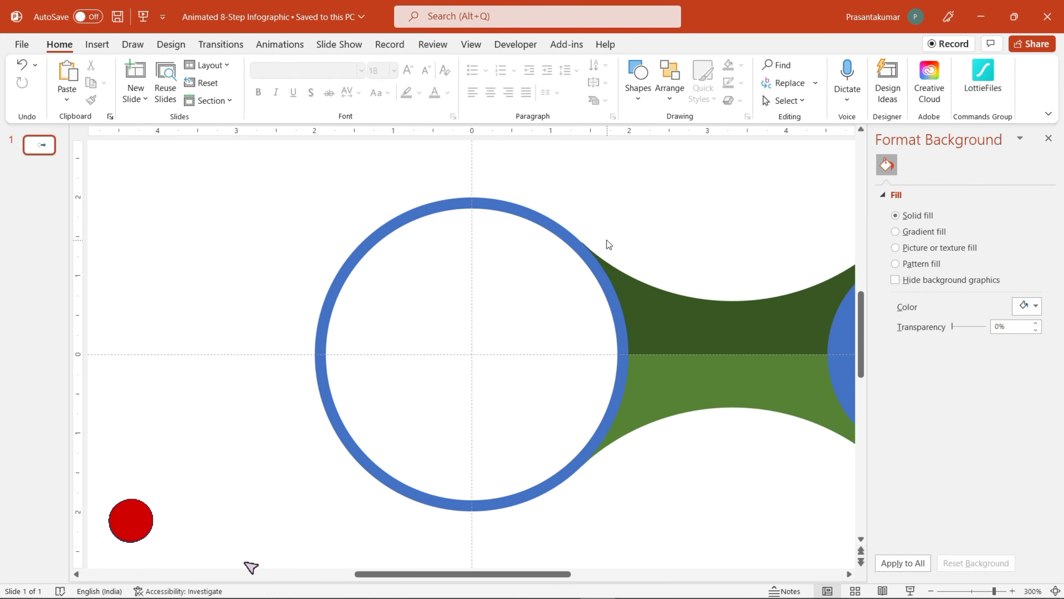
Fill the small right circle white inside its green rim.
{"action": "left_click", "coordinate": [555, 366]}
{"action": "left_click", "coordinate": [1036, 340]}
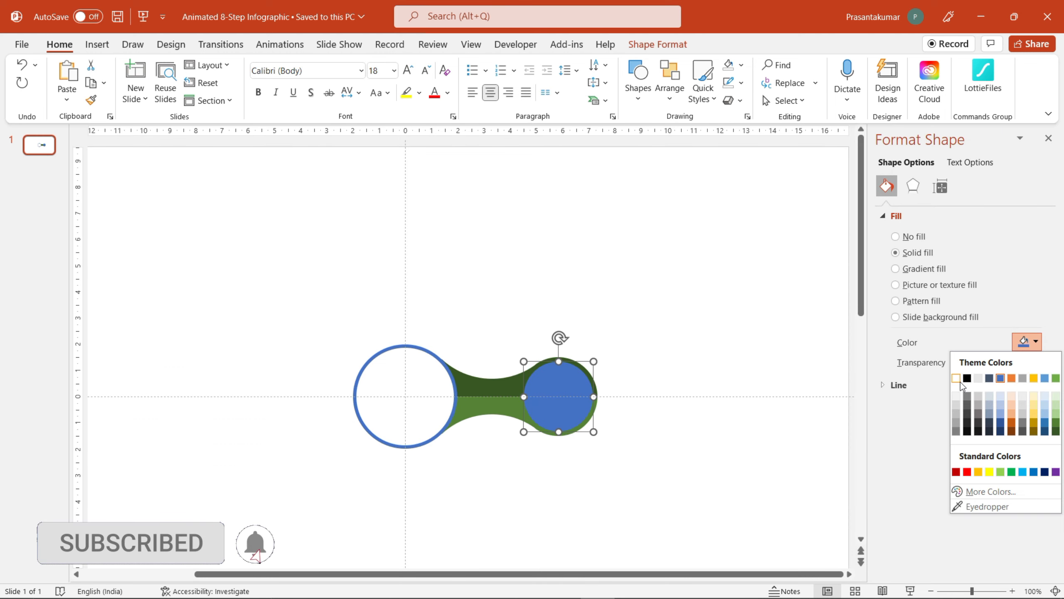
{"action": "left_click", "coordinate": [960, 385]}
{"action": "scroll", "coordinate": [625, 401], "scroll_direction": "down", "scroll_amount": 3, "text": "ctrl"}
{"action": "left_click", "coordinate": [704, 334]}
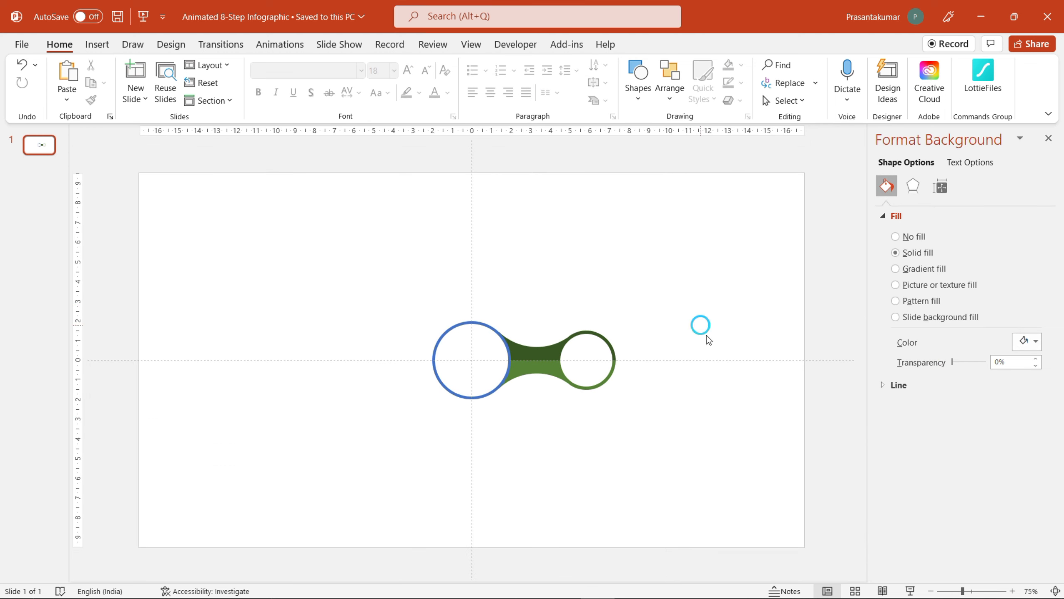
{"action": "left_click", "coordinate": [590, 365]}
{"action": "scroll", "coordinate": [588, 363], "scroll_direction": "up", "scroll_amount": 5, "text": "ctrl"}
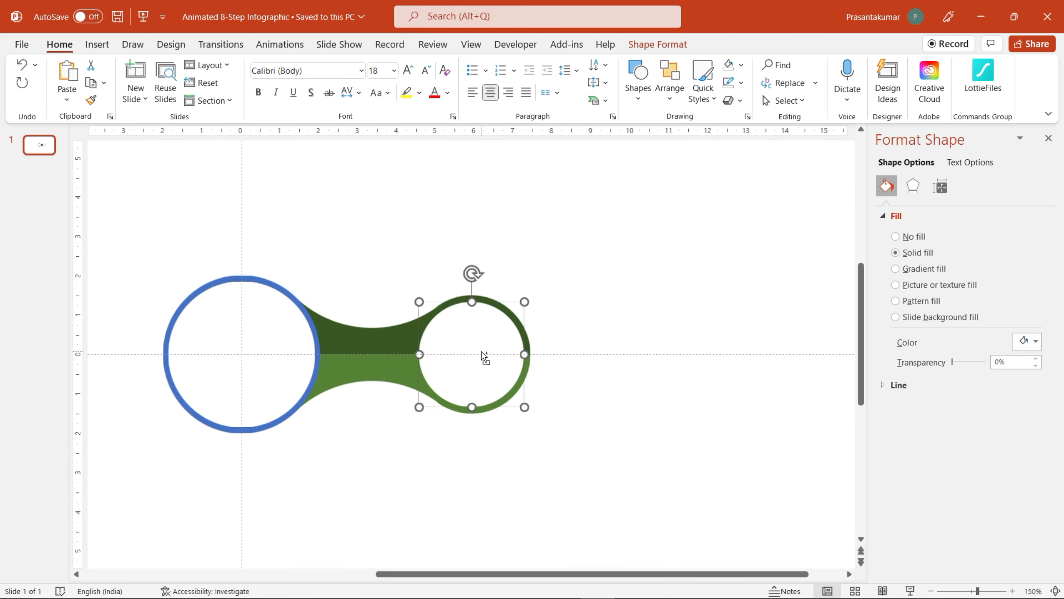
{"action": "scroll", "coordinate": [584, 350], "scroll_direction": "up", "scroll_amount": 3, "text": "ctrl"}
{"action": "left_click", "coordinate": [1036, 340]}
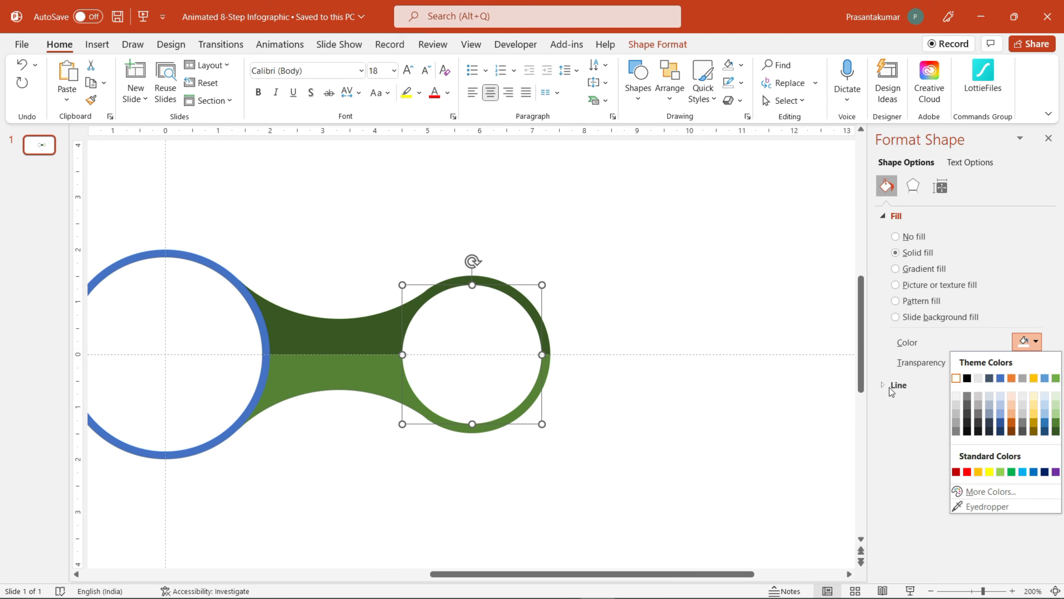
{"action": "left_click", "coordinate": [624, 326]}
Recolour the left outer blue ring grey.
{"action": "left_click", "coordinate": [163, 322]}
{"action": "scroll", "coordinate": [547, 369], "scroll_direction": "down", "scroll_amount": 1}
{"action": "key", "text": "ctrl+a"}
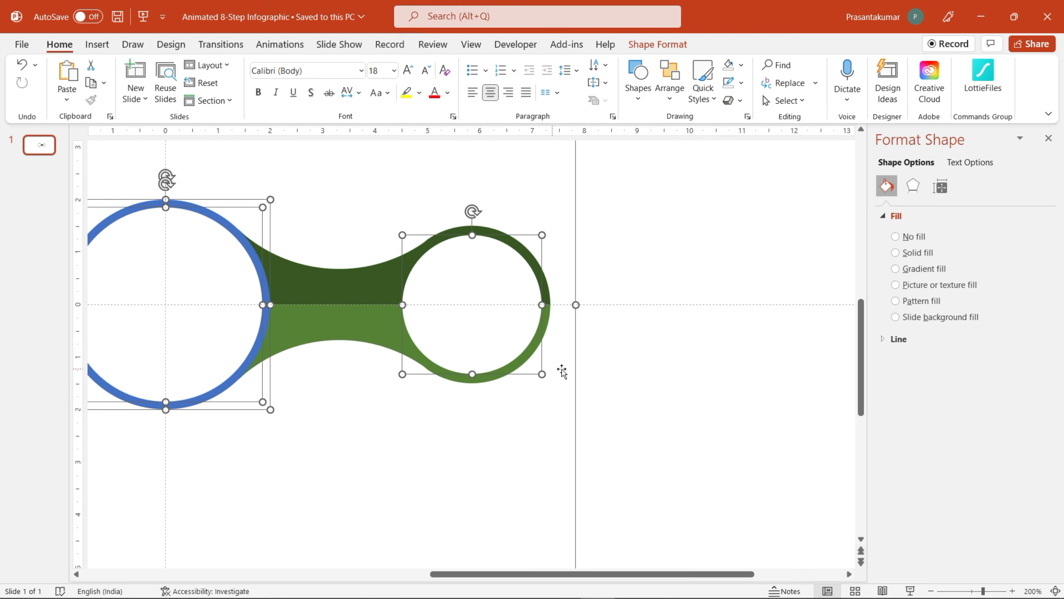
{"action": "scroll", "coordinate": [691, 372], "scroll_direction": "down", "scroll_amount": 5, "text": "ctrl"}
{"action": "left_click", "coordinate": [683, 375]}
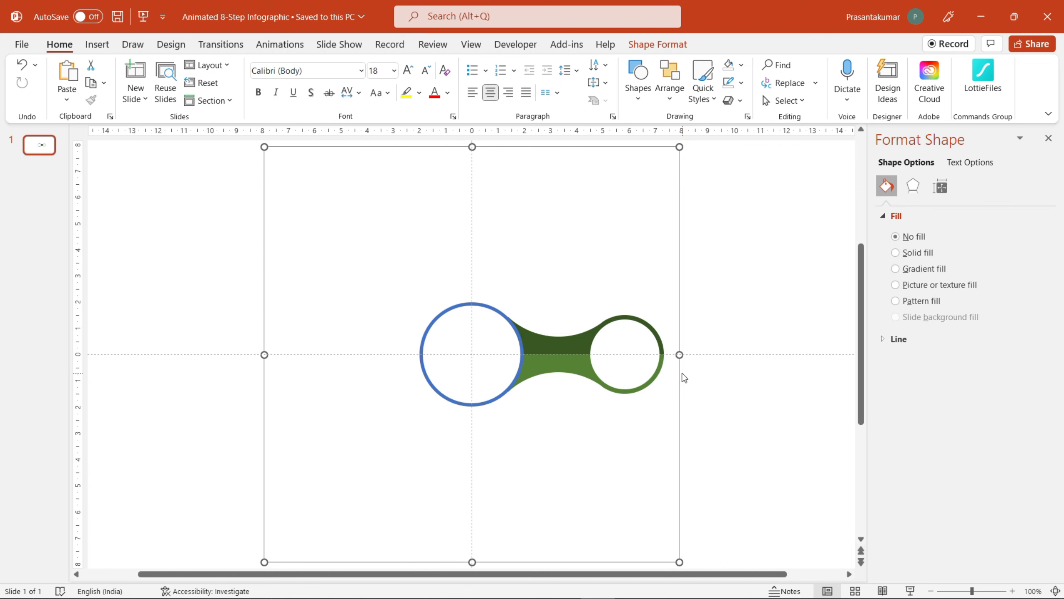
{"action": "left_click", "coordinate": [727, 333]}
{"action": "scroll", "coordinate": [522, 343], "scroll_direction": "up", "scroll_amount": 5, "text": "ctrl"}
{"action": "left_click", "coordinate": [624, 323]}
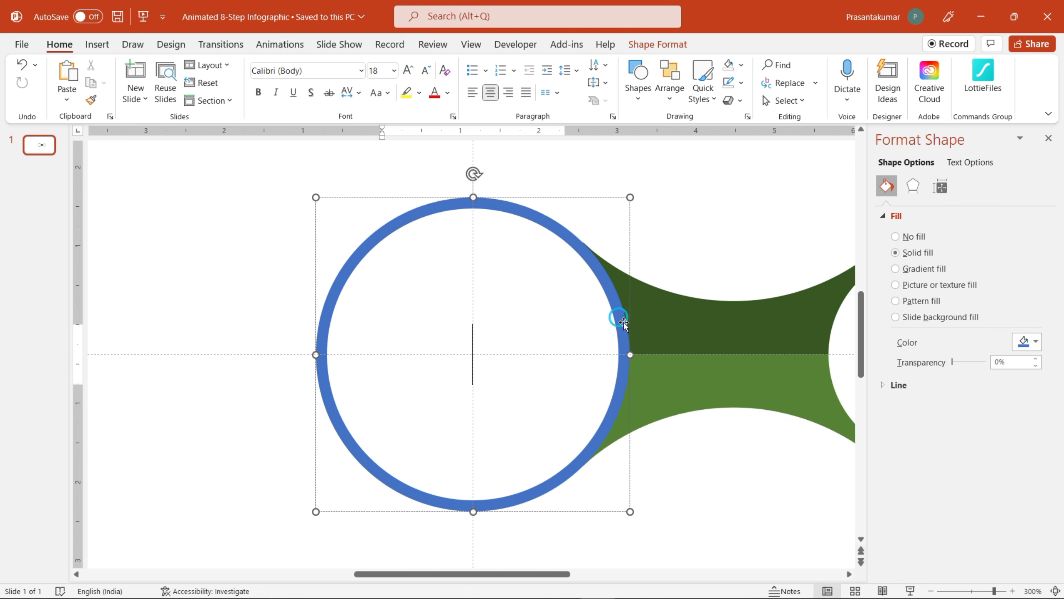
{"action": "left_click", "coordinate": [1022, 342]}
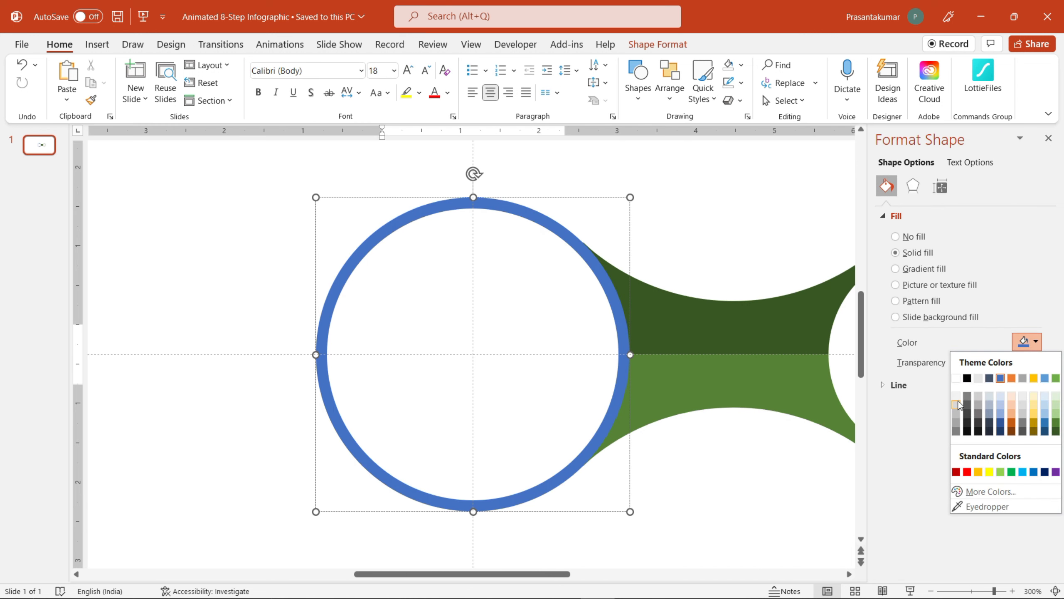
{"action": "left_click", "coordinate": [957, 431]}
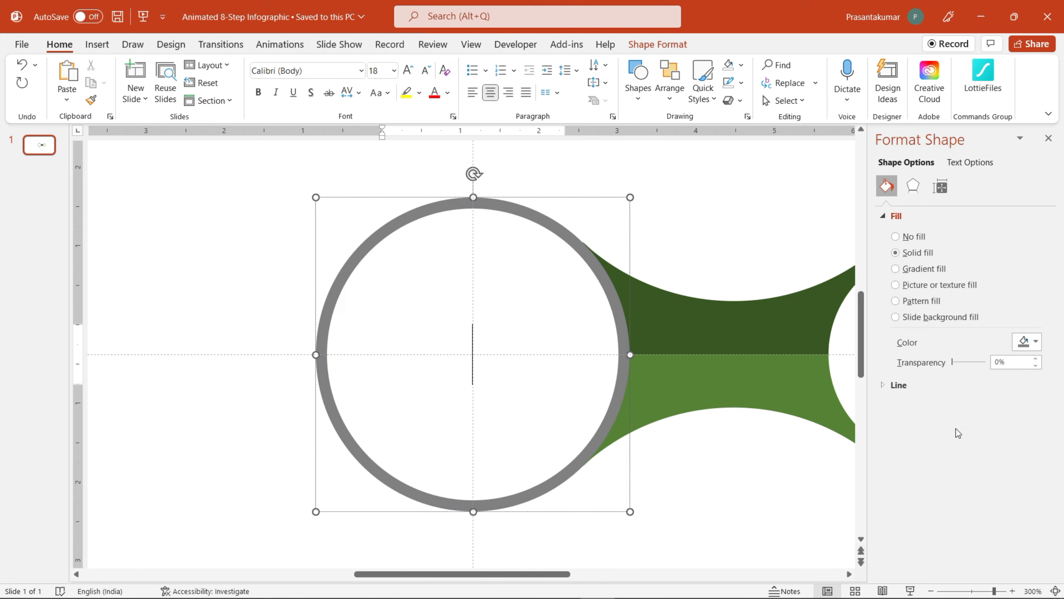
{"action": "scroll", "coordinate": [715, 398], "scroll_direction": "down", "scroll_amount": 5, "text": "ctrl"}
{"action": "left_click", "coordinate": [713, 395]}
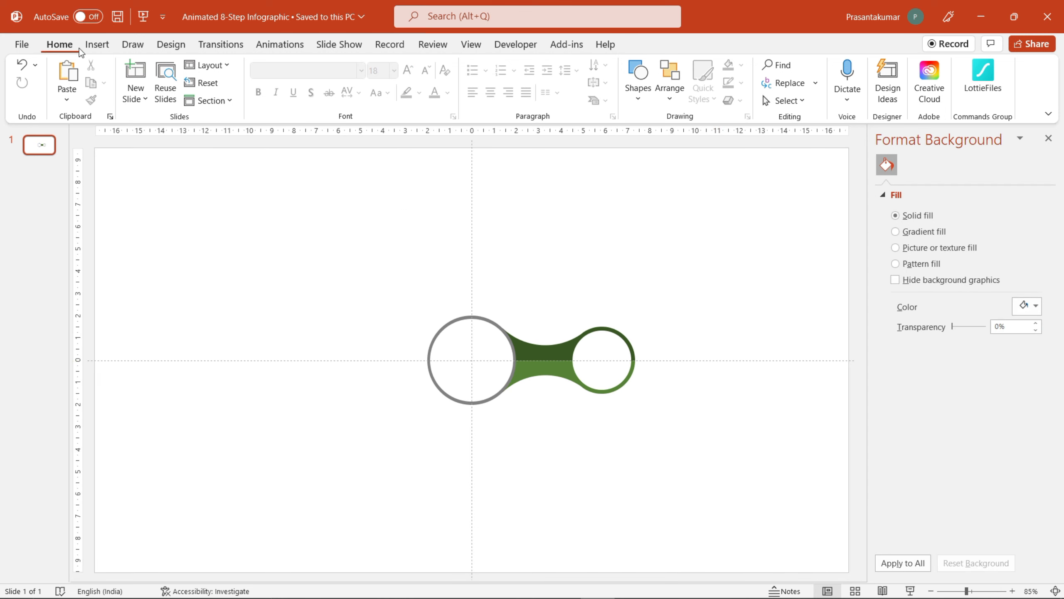
Insert a WordArt text box reading '01', 'TITLE' and 'Write Something Here'.
{"action": "left_click", "coordinate": [97, 44]}
{"action": "left_click", "coordinate": [704, 80]}
{"action": "left_click", "coordinate": [706, 131]}
{"action": "type", "text": "01"}
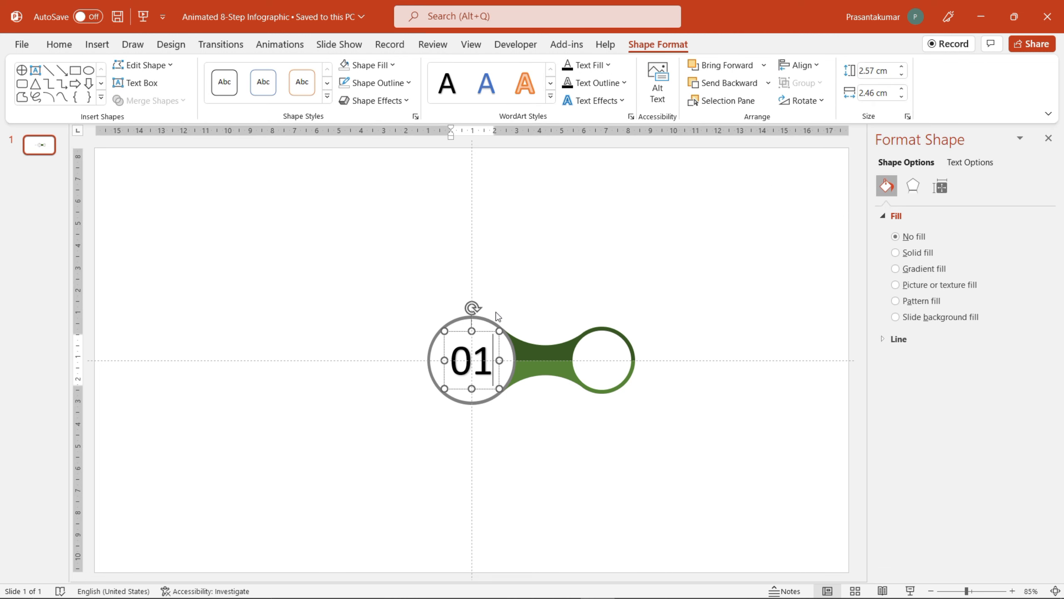
{"action": "key", "text": "Return"}
{"action": "type", "text": "TITLE "}
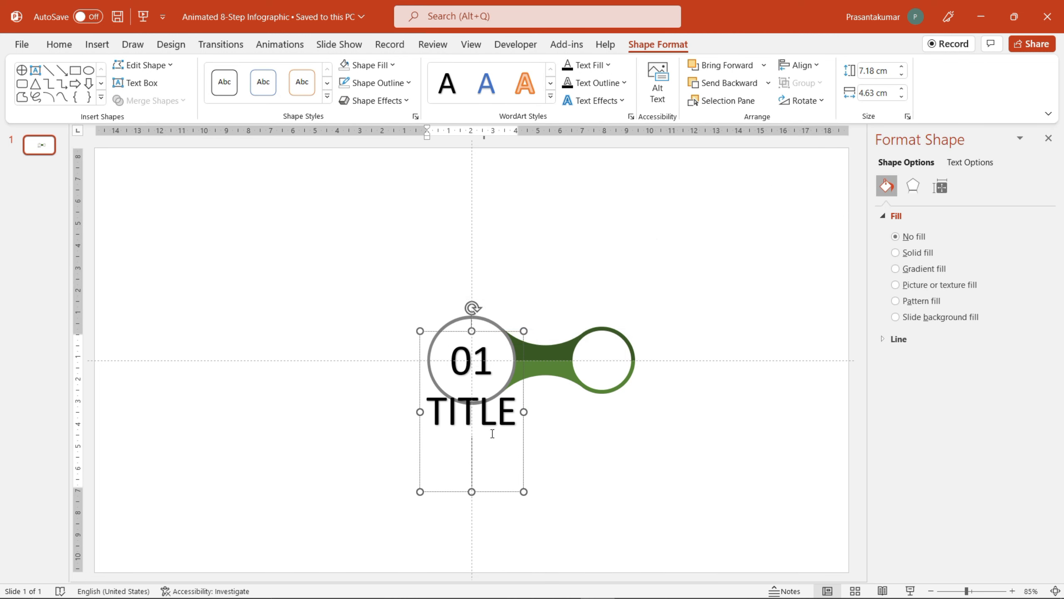
{"action": "type", "text": "Write Something"}
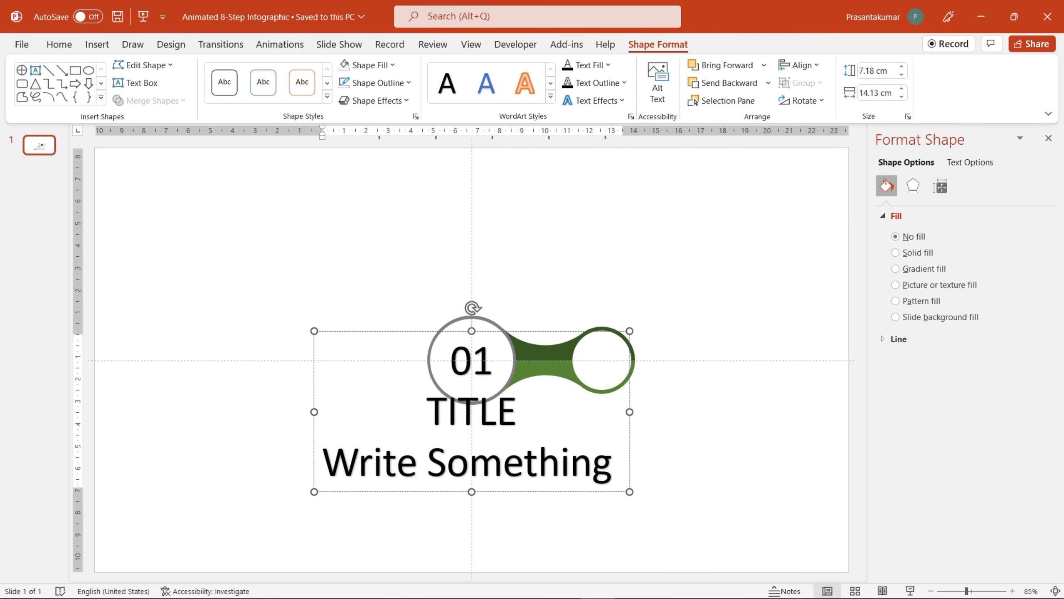
{"action": "type", "text": " Here"}
Duplicate the 'Write Something Here' line to make three lines.
{"action": "mouse_move", "coordinate": [280, 461]}
{"action": "left_mouse_down"}
{"action": "mouse_move", "coordinate": [668, 461]}
{"action": "mouse_move", "coordinate": [279, 462]}
{"action": "left_mouse_up"}
{"action": "key", "text": "ctrl+c"}
{"action": "key", "text": "End"}
{"action": "key", "text": "Return"}
{"action": "key", "text": "ctrl+v"}
{"action": "key", "text": "Return"}
{"action": "key", "text": "ctrl+v"}
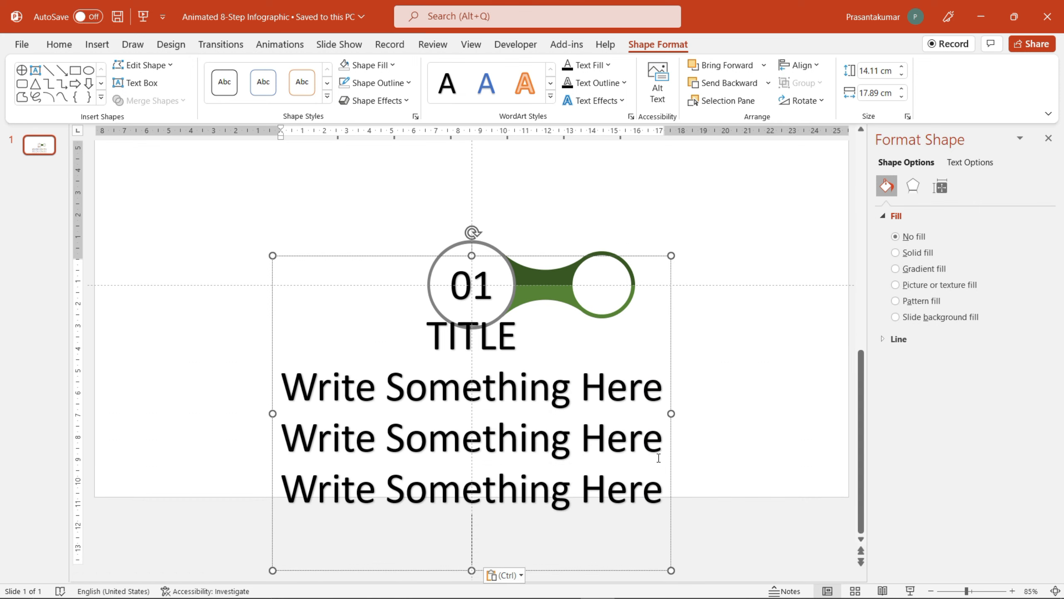
Set all text to Arial Black, the three lines to size 20, and move the box up-right.
{"action": "key", "text": "ctrl+a"}
{"action": "left_click", "coordinate": [59, 44]}
{"action": "left_click", "coordinate": [361, 70]}
{"action": "left_click", "coordinate": [302, 442]}
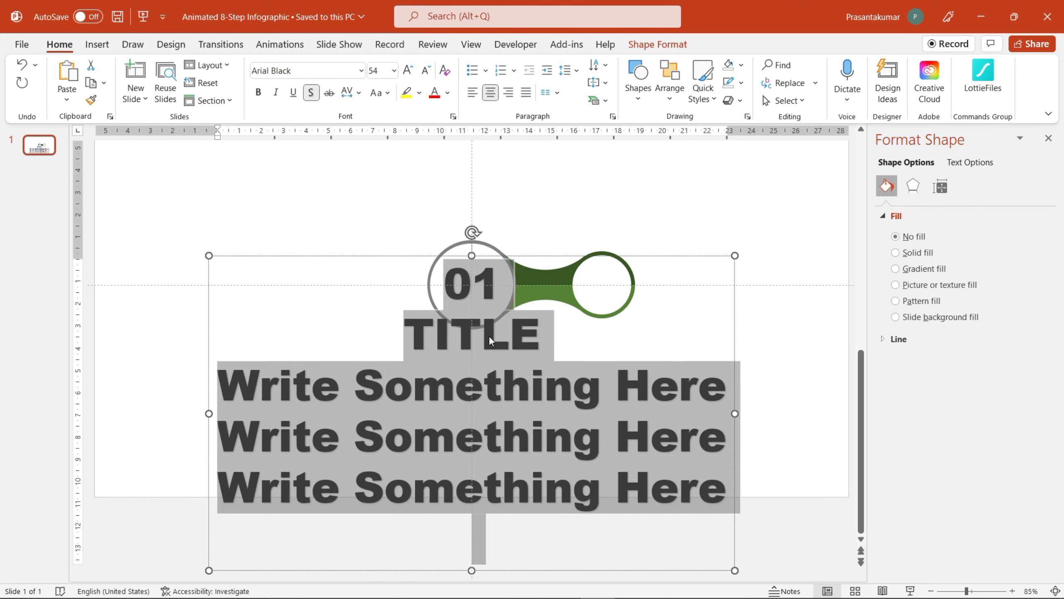
{"action": "left_click_drag", "start_coordinate": [219, 383], "coordinate": [727, 490]}
{"action": "left_click", "coordinate": [394, 71]}
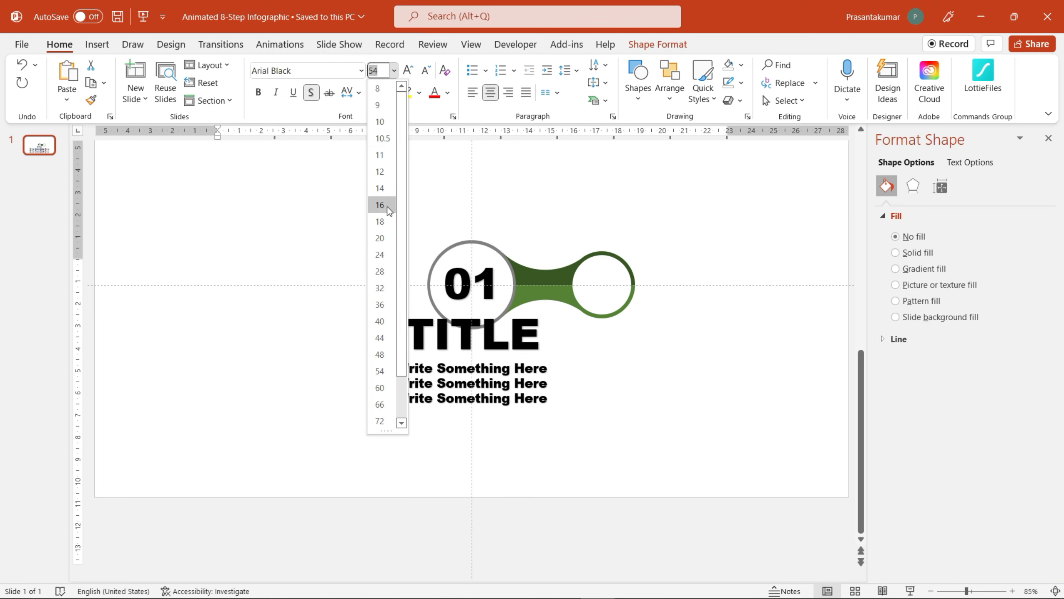
{"action": "left_click", "coordinate": [379, 238]}
{"action": "left_click_drag", "start_coordinate": [473, 409], "coordinate": [603, 356]}
Shrink the font size of all the text block's text.
{"action": "key", "text": "Escape"}
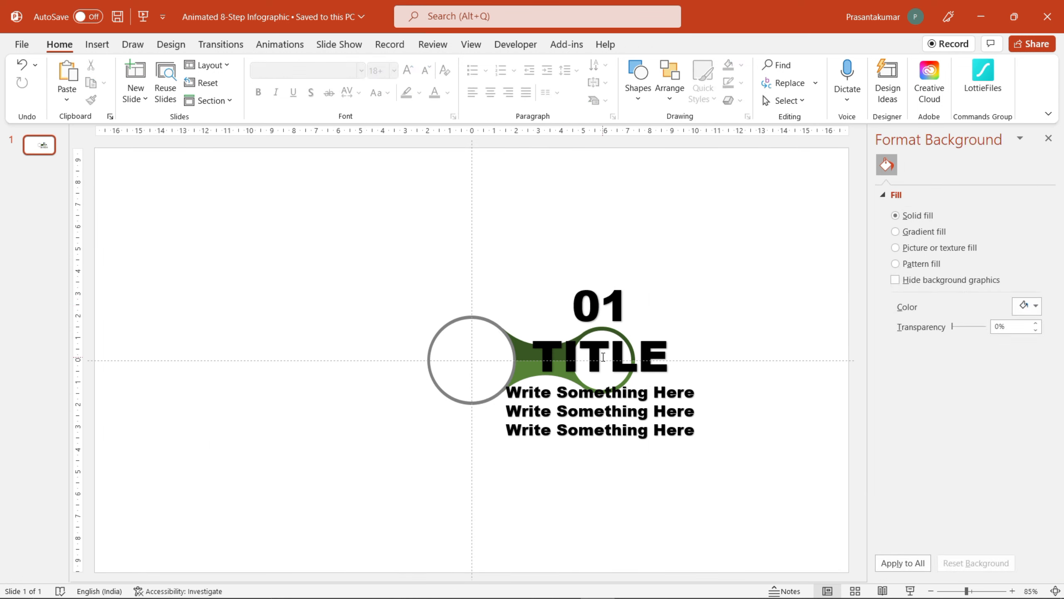
{"action": "left_click", "coordinate": [603, 357]}
{"action": "key", "text": "ctrl+a"}
{"action": "left_click", "coordinate": [394, 70]}
{"action": "left_click", "coordinate": [380, 135]}
{"action": "left_click", "coordinate": [658, 301]}
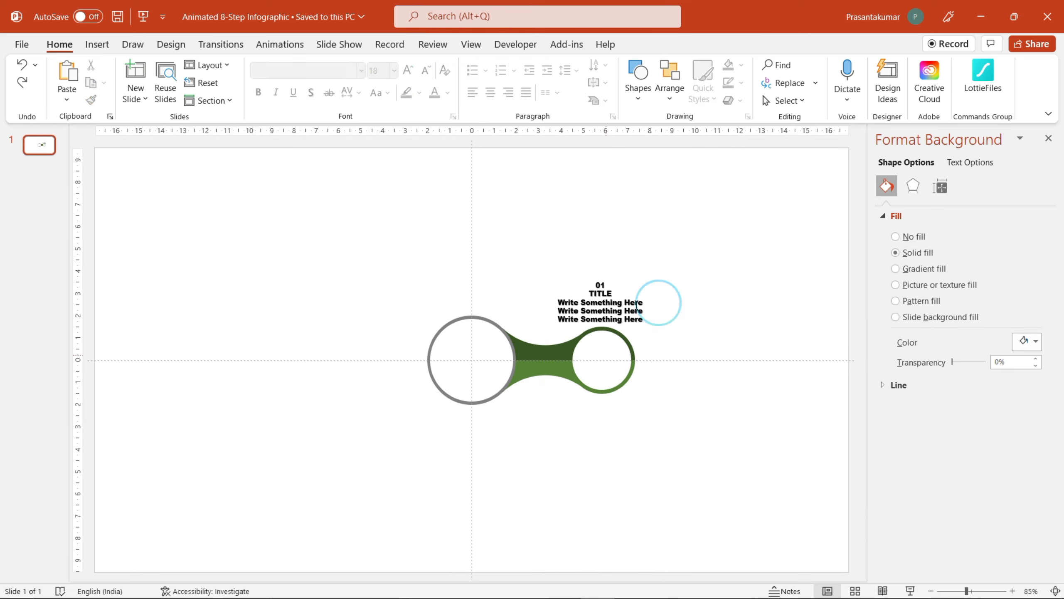
{"action": "left_click", "coordinate": [636, 305]}
{"action": "scroll", "coordinate": [637, 305], "scroll_direction": "up", "scroll_amount": 5}
Delete the third line and set the remaining 'Write Something Here' lines to 5 pt.
{"action": "triple_click", "coordinate": [682, 415]}
{"action": "key", "text": "Delete"}
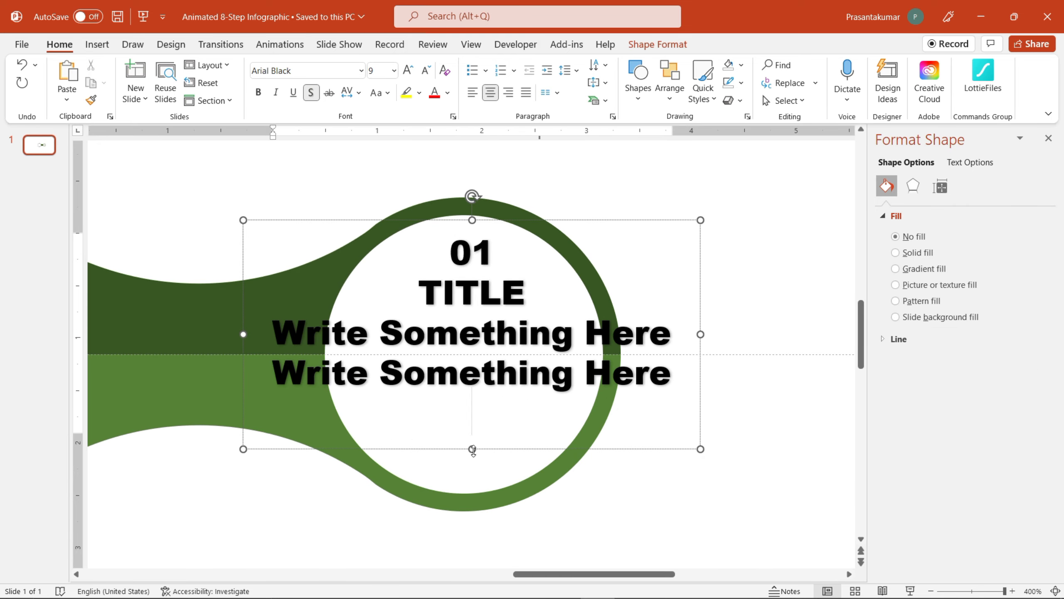
{"action": "key", "text": "BackSpace"}
{"action": "left_click_drag", "start_coordinate": [273, 318], "coordinate": [670, 378]}
{"action": "left_click", "coordinate": [715, 330]}
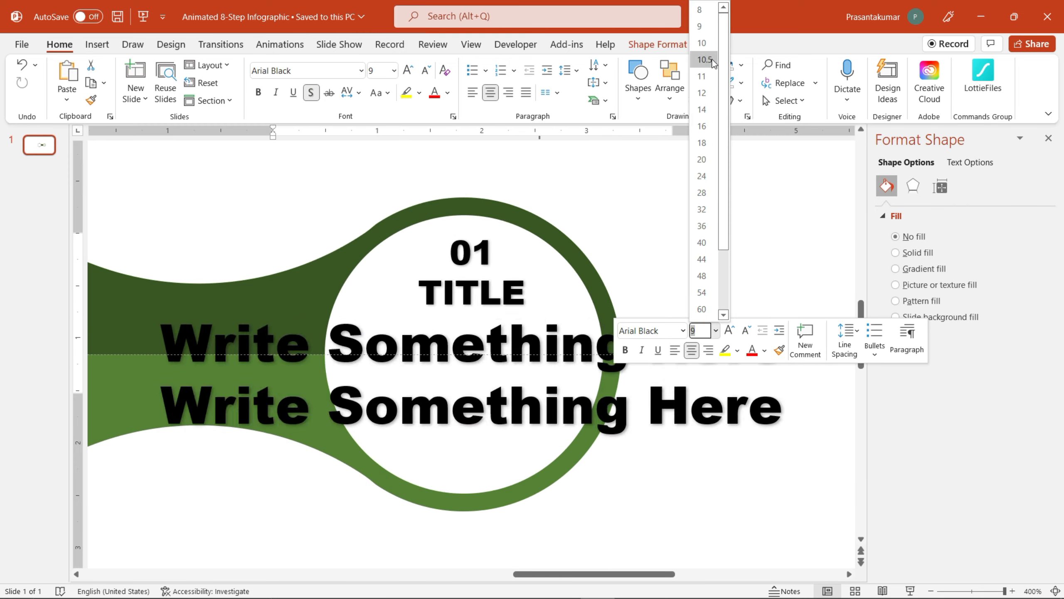
{"action": "left_click", "coordinate": [700, 9]}
{"action": "key", "text": "ctrl+bracketleft"}
{"action": "key", "text": "ctrl+bracketleft"}
{"action": "key", "text": "ctrl+bracketleft"}
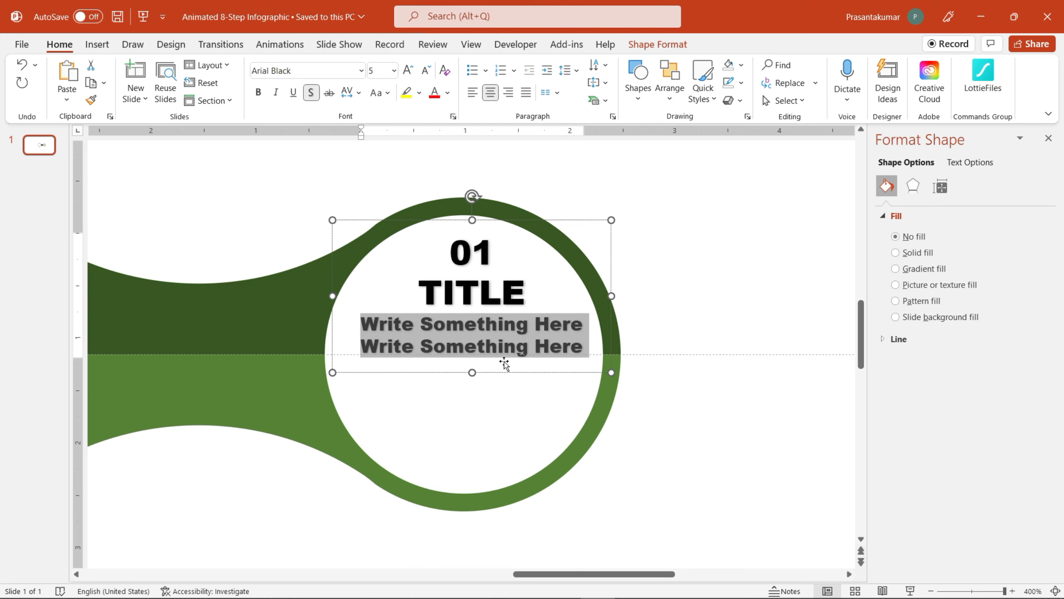
{"action": "key", "text": "ctrl+v"}
{"action": "key", "text": "ctrl+v"}
{"action": "key", "text": "ctrl+z"}
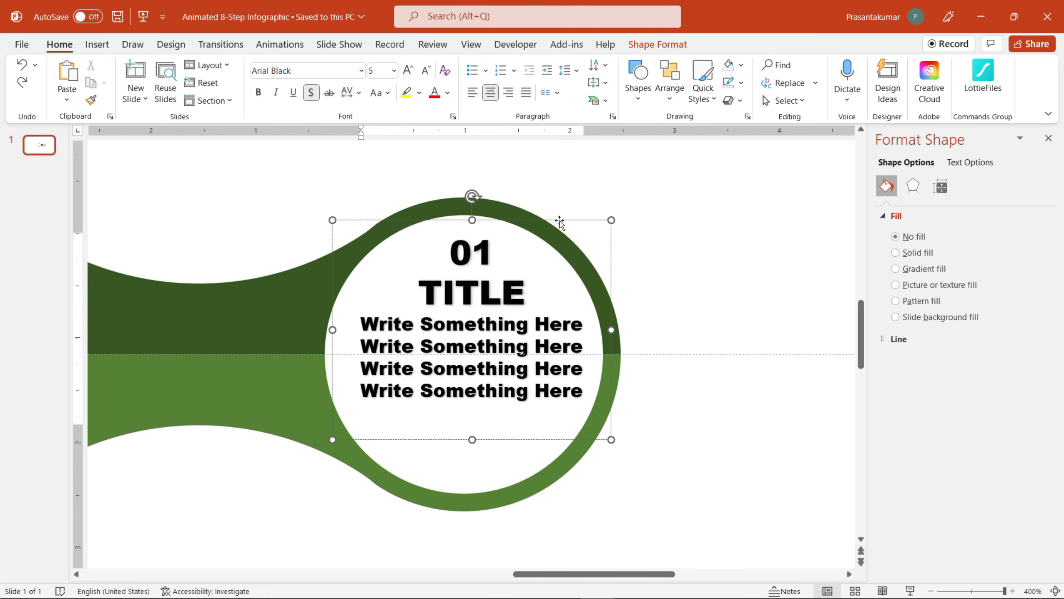
Place a copy of the text block in the grey circle.
{"action": "left_click", "coordinate": [560, 222]}
{"action": "scroll", "coordinate": [546, 285], "scroll_direction": "down", "scroll_amount": 5}
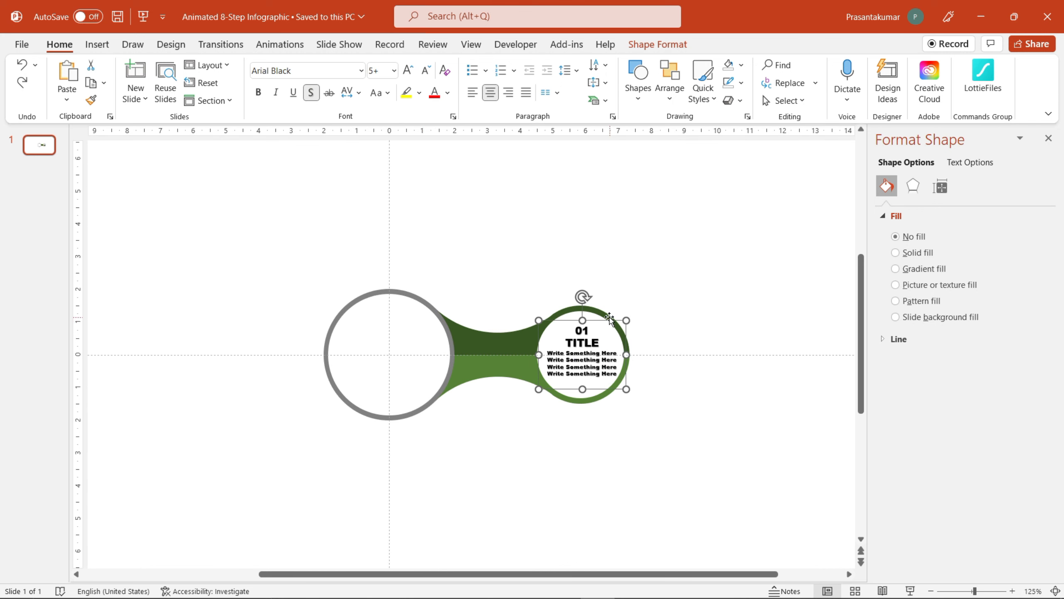
{"action": "left_click_drag", "start_coordinate": [609, 319], "coordinate": [417, 318]}
{"action": "scroll", "coordinate": [390, 354], "scroll_direction": "up", "scroll_amount": 5}
Change the copied circle's text to '08', 'STEP' and 'INFOGRAPHIC', replacing the placeholder lines.
{"action": "left_click", "coordinate": [484, 286]}
{"action": "key", "text": "BackSpace"}
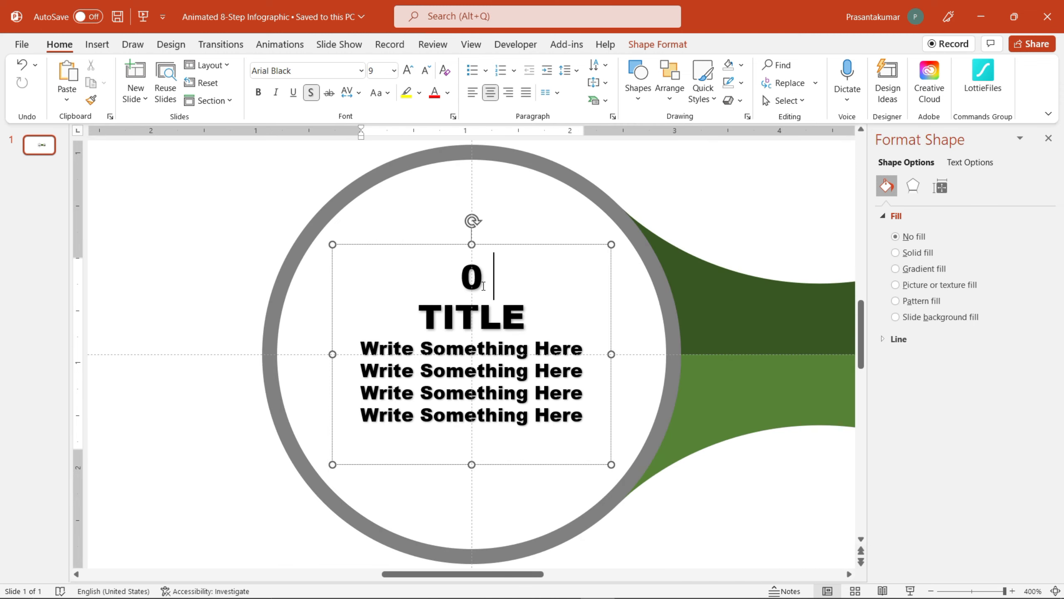
{"action": "type", "text": "8"}
{"action": "double_click", "coordinate": [502, 318]}
{"action": "type", "text": "STEP"}
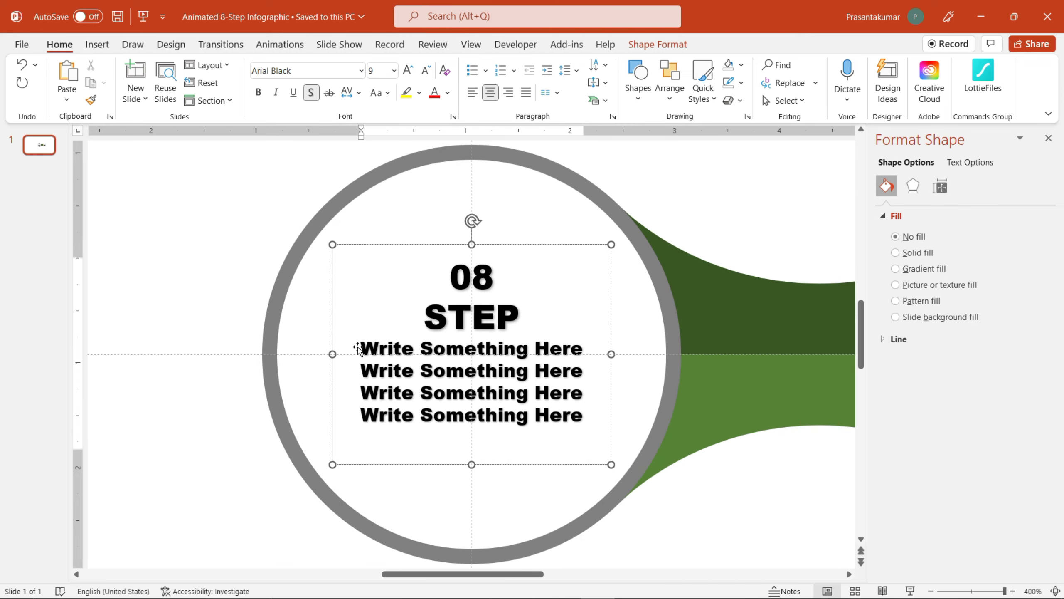
{"action": "triple_click", "coordinate": [423, 371]}
{"action": "key", "text": "BackSpace"}
{"action": "type", "text": "INFOGRAPHI"}
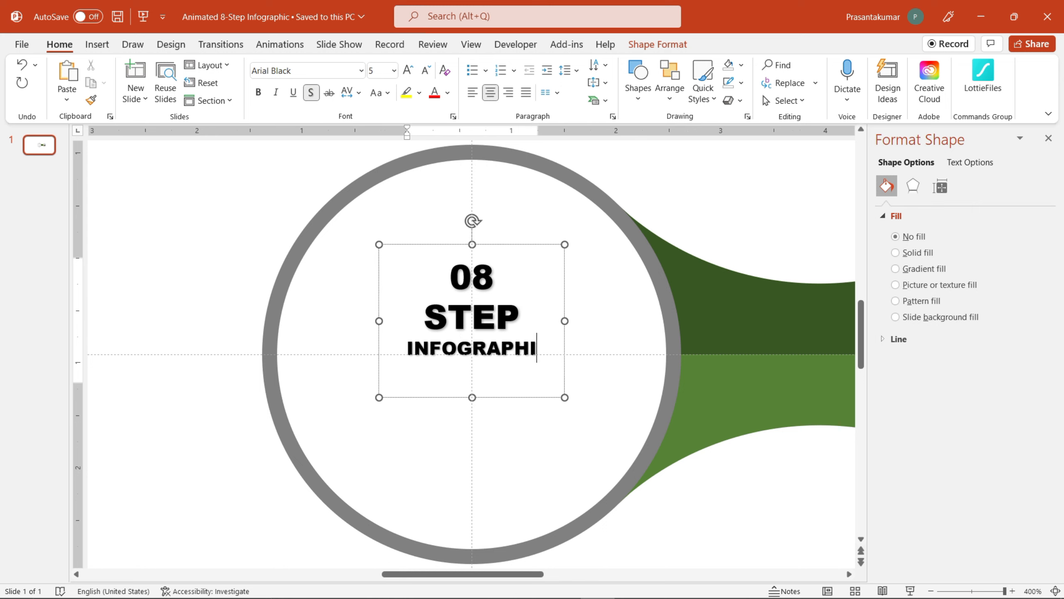
{"action": "type", "text": "C"}
Enlarge the word INFOGRAPHIC to font size 11.
{"action": "left_click_drag", "start_coordinate": [398, 348], "coordinate": [544, 348]}
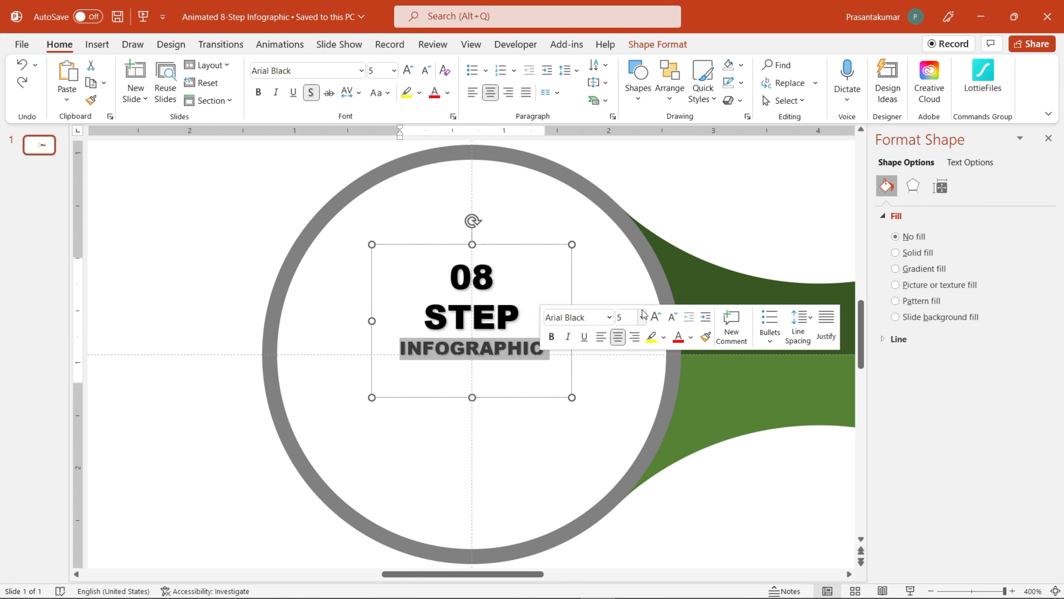
{"action": "left_click", "coordinate": [642, 317]}
{"action": "left_click", "coordinate": [624, 79]}
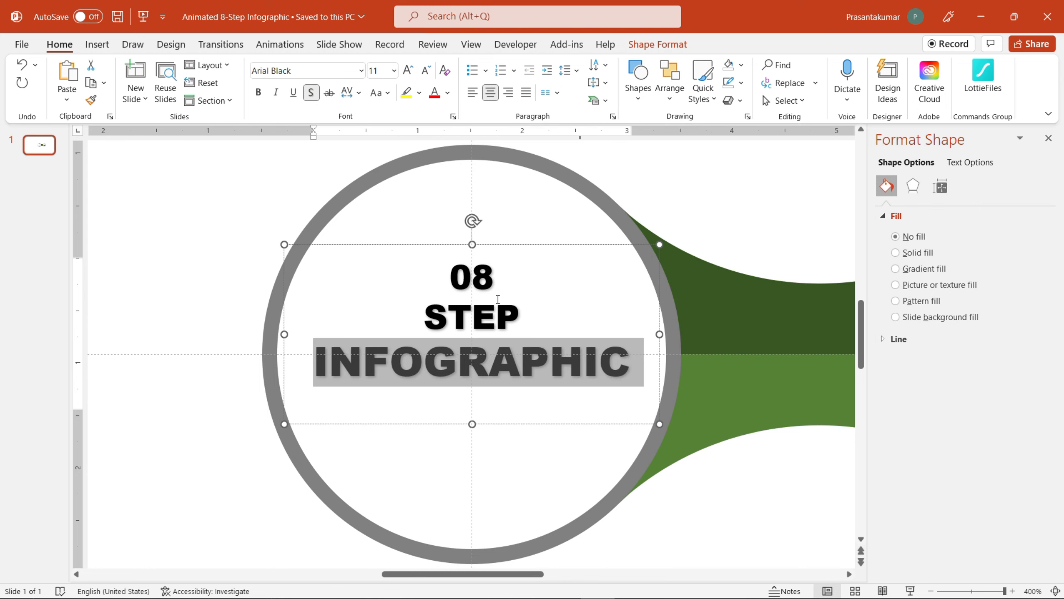
{"action": "key", "text": "Escape"}
{"action": "scroll", "coordinate": [734, 225], "scroll_direction": "down", "scroll_amount": 3, "text": "ctrl"}
{"action": "scroll", "coordinate": [644, 293], "scroll_direction": "down", "scroll_amount": 2, "text": "ctrl"}
Select the arm group and make duplicate copies with Ctrl+D.
{"action": "left_click", "coordinate": [700, 262]}
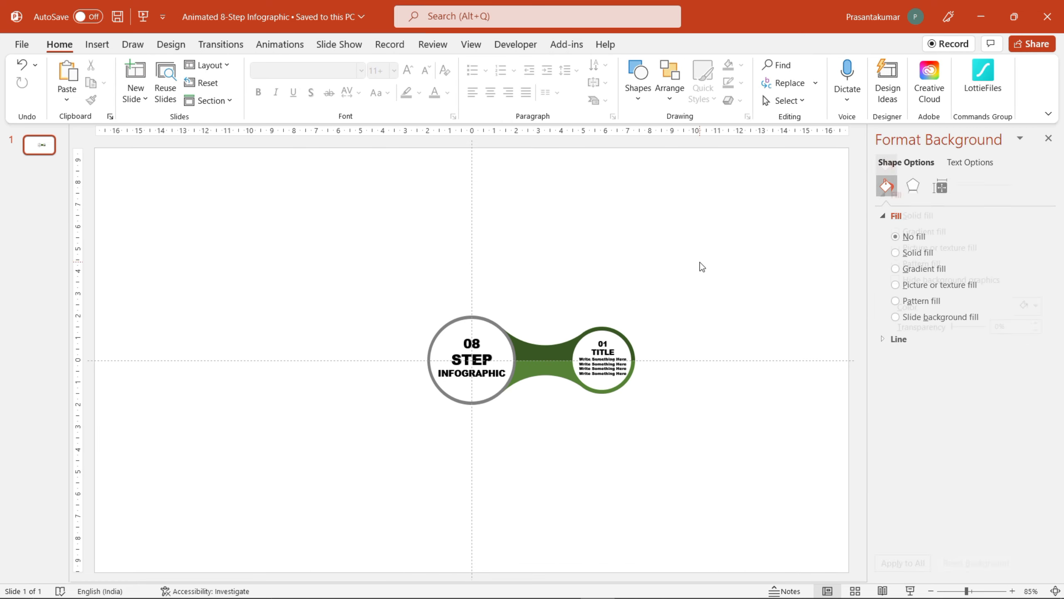
{"action": "key", "text": "ctrl+a"}
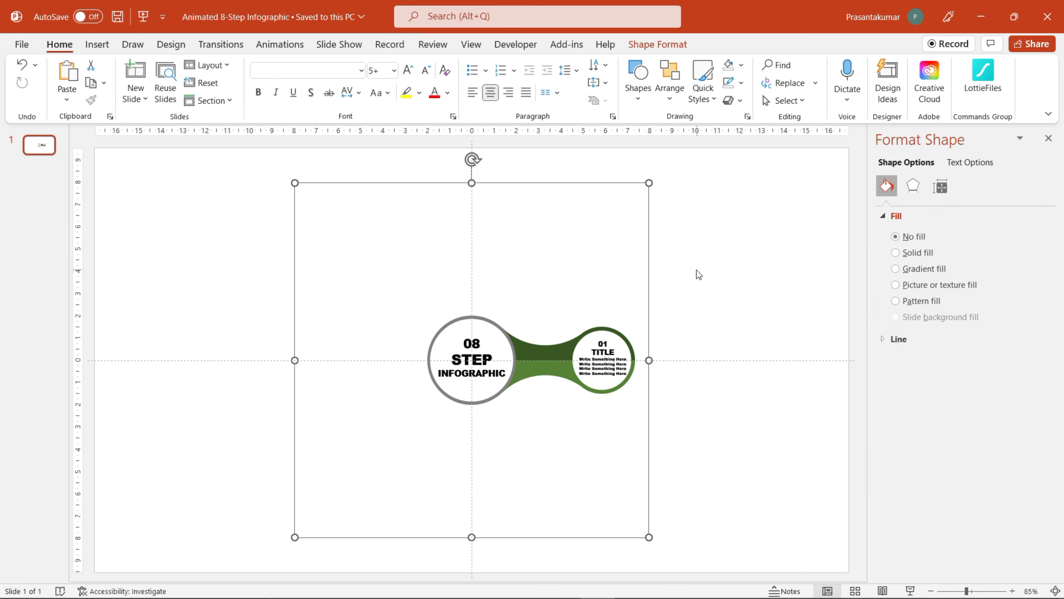
{"action": "scroll", "coordinate": [698, 273], "scroll_direction": "down", "scroll_amount": 2, "text": "ctrl"}
{"action": "key", "text": "ctrl+d"}
{"action": "key", "text": "ctrl+d"}
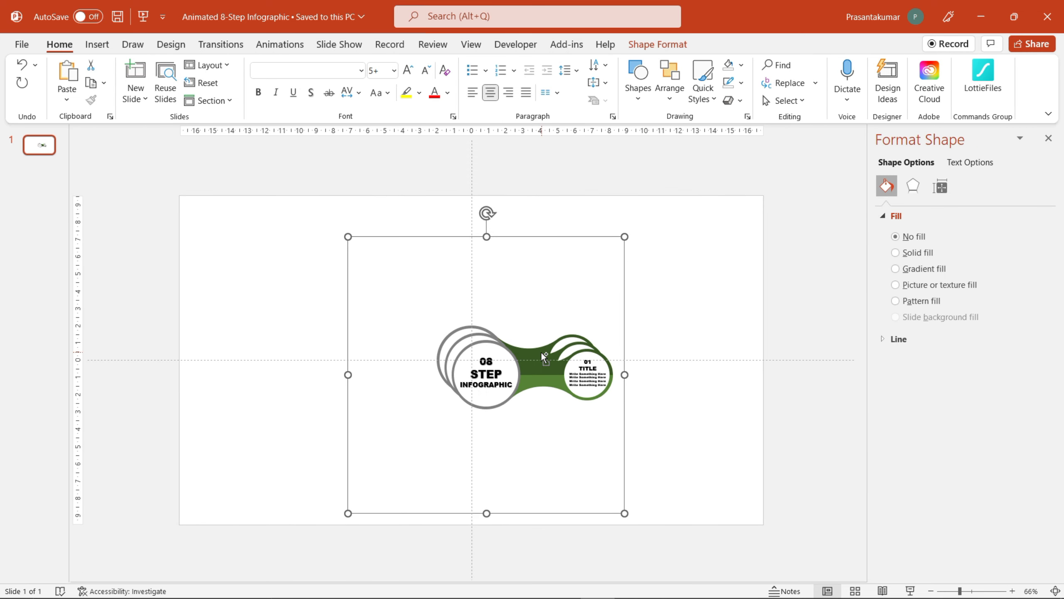
{"action": "key", "text": "ctrl+d"}
{"action": "key", "text": "ctrl+d"}
{"action": "key", "text": "ctrl+d"}
{"action": "key", "text": "ctrl+d"}
{"action": "key", "text": "ctrl+d"}
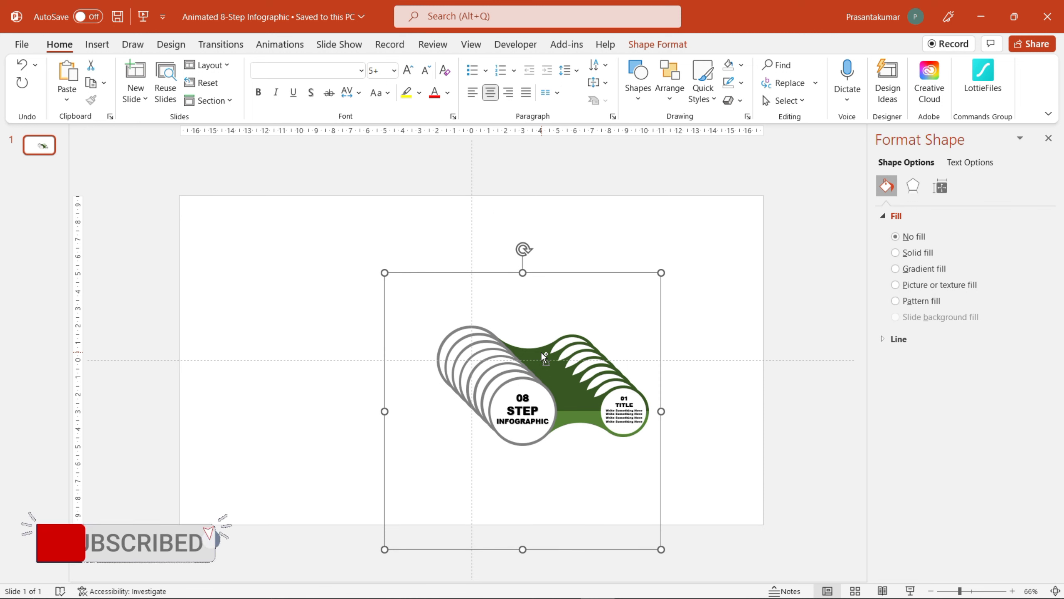
Align all the copies center and middle so they stack exactly.
{"action": "key", "text": "ctrl+a"}
{"action": "left_click", "coordinate": [666, 44]}
{"action": "left_click", "coordinate": [801, 65]}
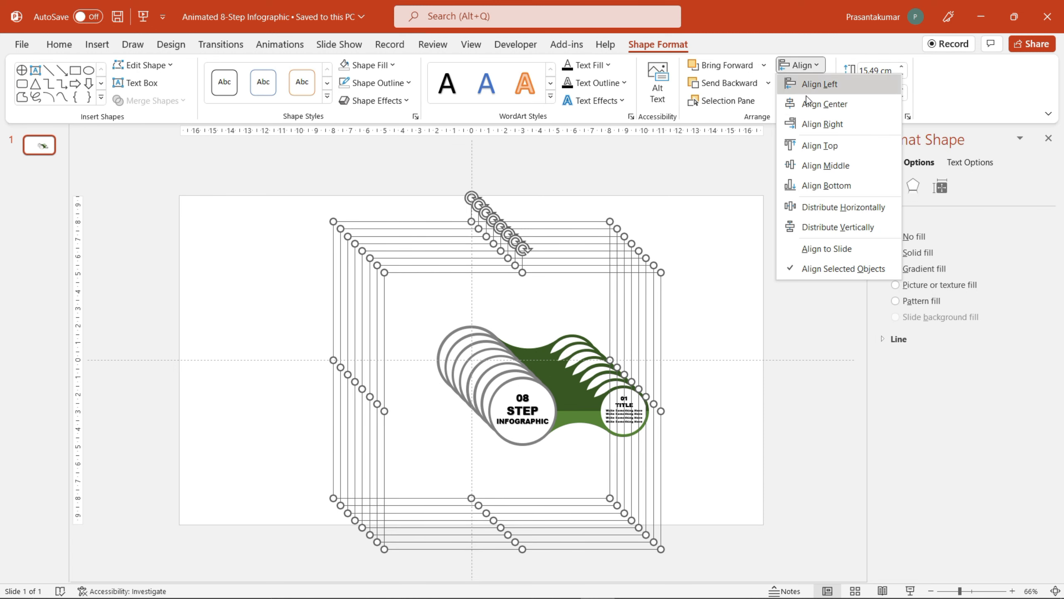
{"action": "left_click", "coordinate": [806, 101]}
{"action": "left_click", "coordinate": [800, 65]}
{"action": "left_click", "coordinate": [811, 165]}
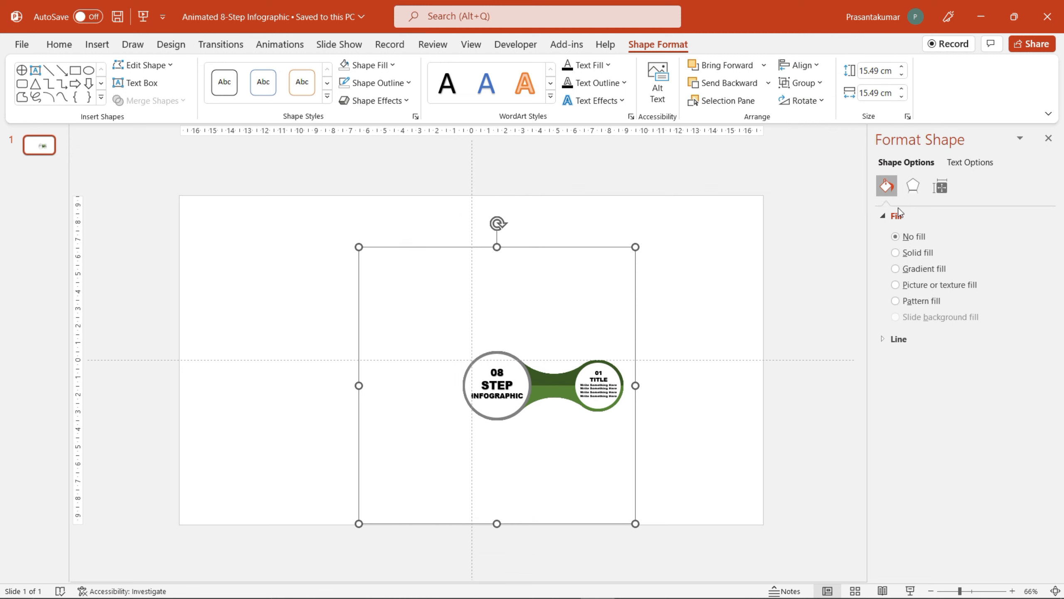
{"action": "left_click", "coordinate": [929, 193]}
Rotate the top arm copy to -45°, then -90°, so its TITLE circle points up.
{"action": "left_click", "coordinate": [1036, 273]}
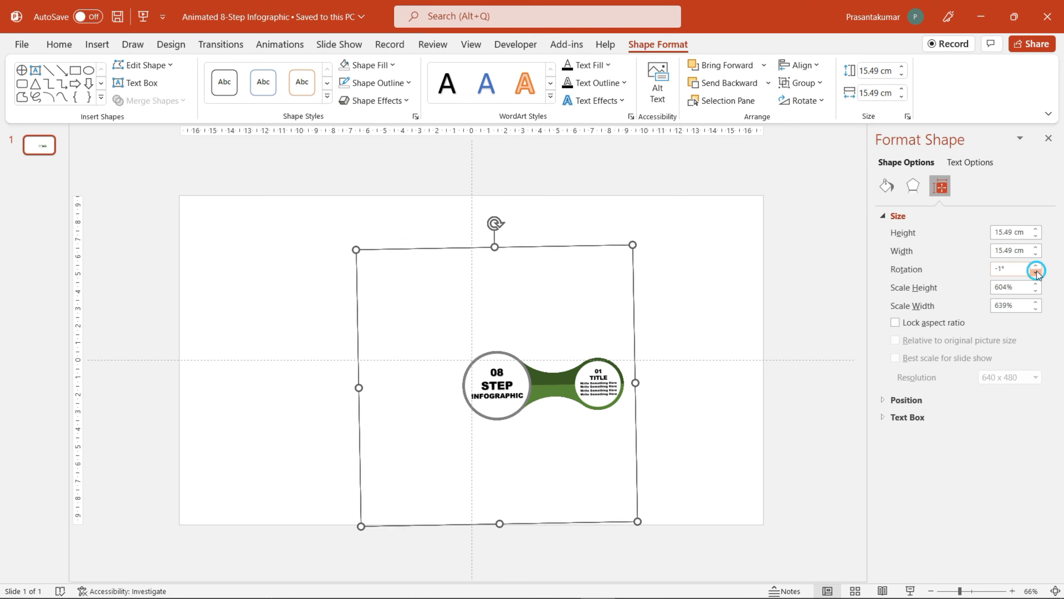
{"action": "left_click", "coordinate": [1036, 273]}
{"action": "left_click", "coordinate": [1036, 273]}
{"action": "left_click_drag", "start_coordinate": [1018, 269], "coordinate": [990, 277]}
{"action": "type", "text": "-45"}
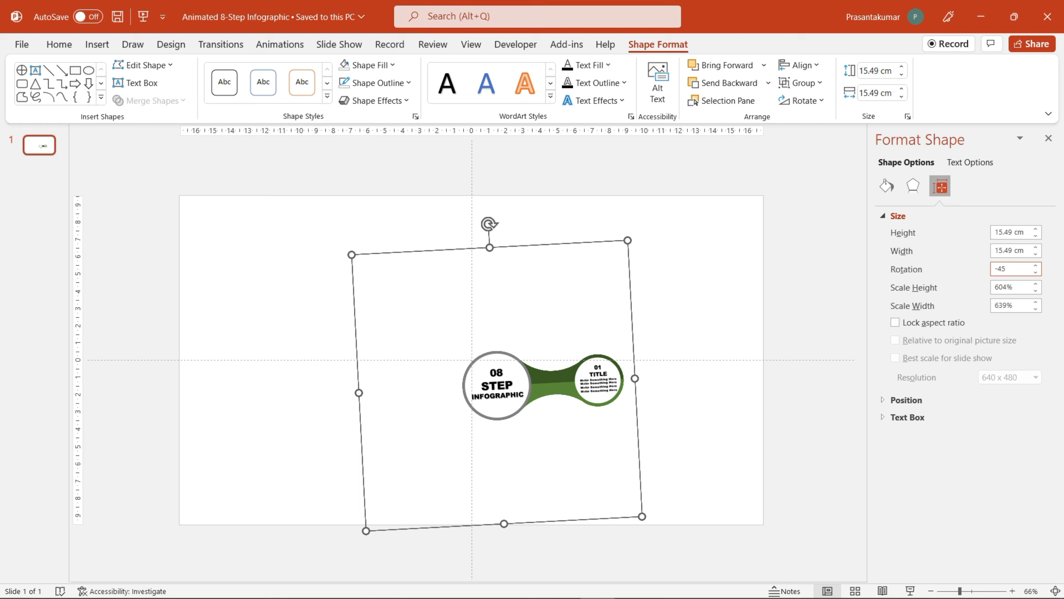
{"action": "key", "text": "Return"}
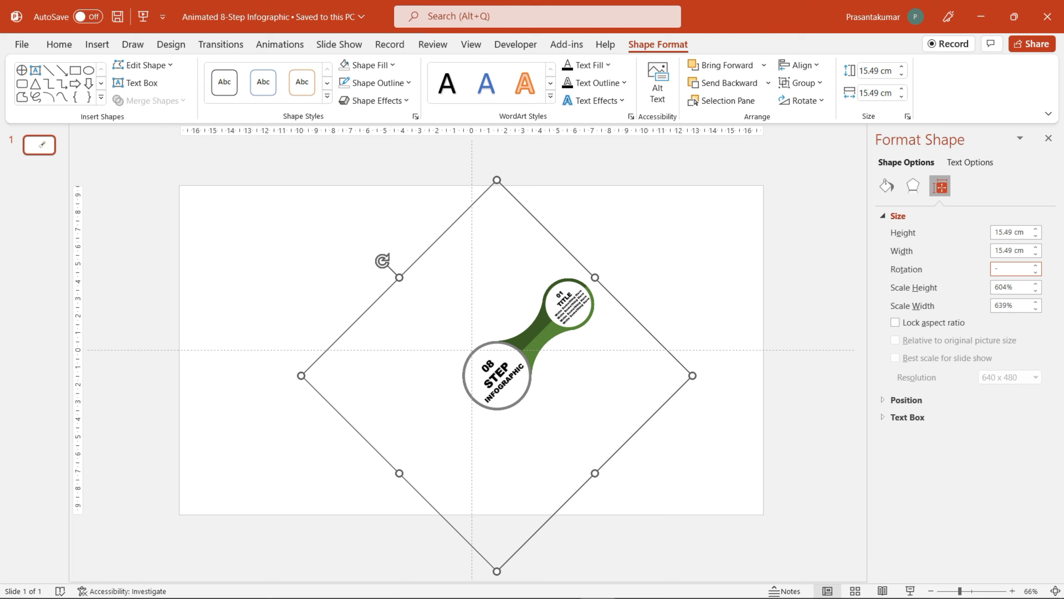
{"action": "type", "text": "90"}
{"action": "key", "text": "Return"}
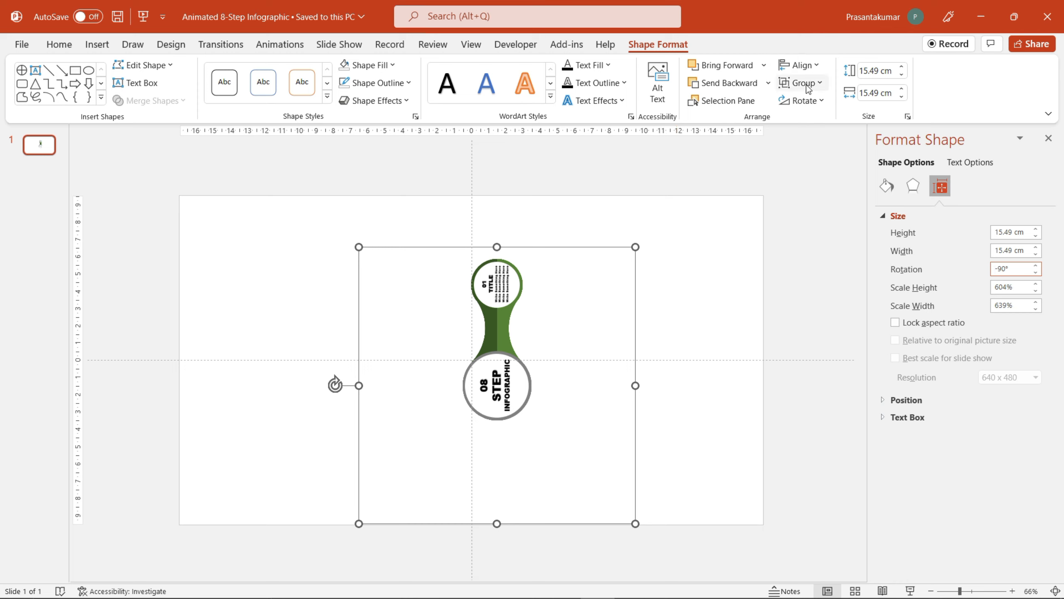
Reselect the whole rotated infographic group with Ctrl+A.
{"action": "left_click", "coordinate": [816, 66]}
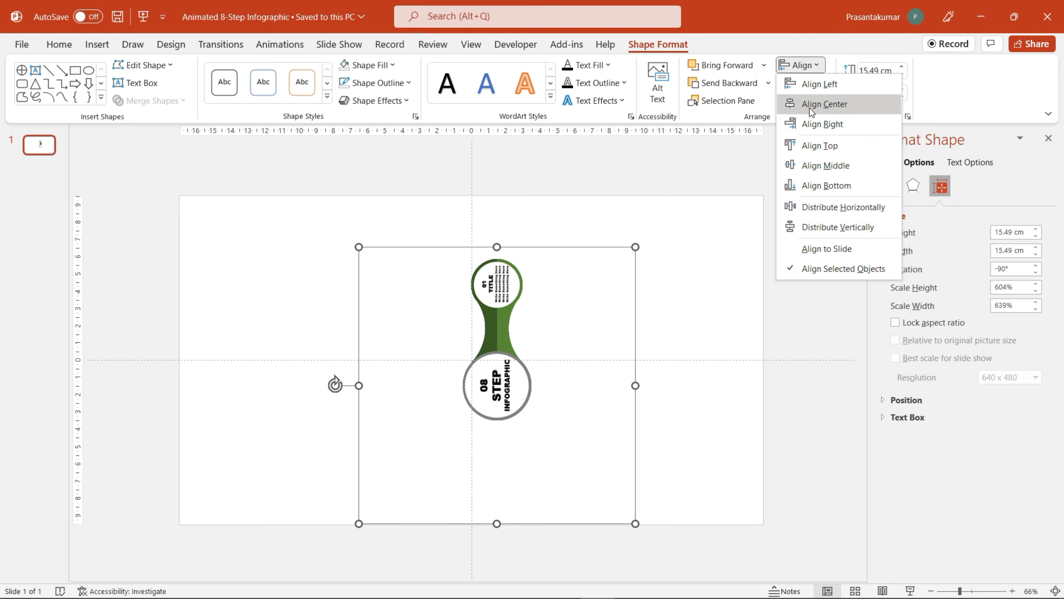
{"action": "left_click", "coordinate": [816, 66]}
{"action": "left_click", "coordinate": [816, 66]}
{"action": "left_click", "coordinate": [823, 167]}
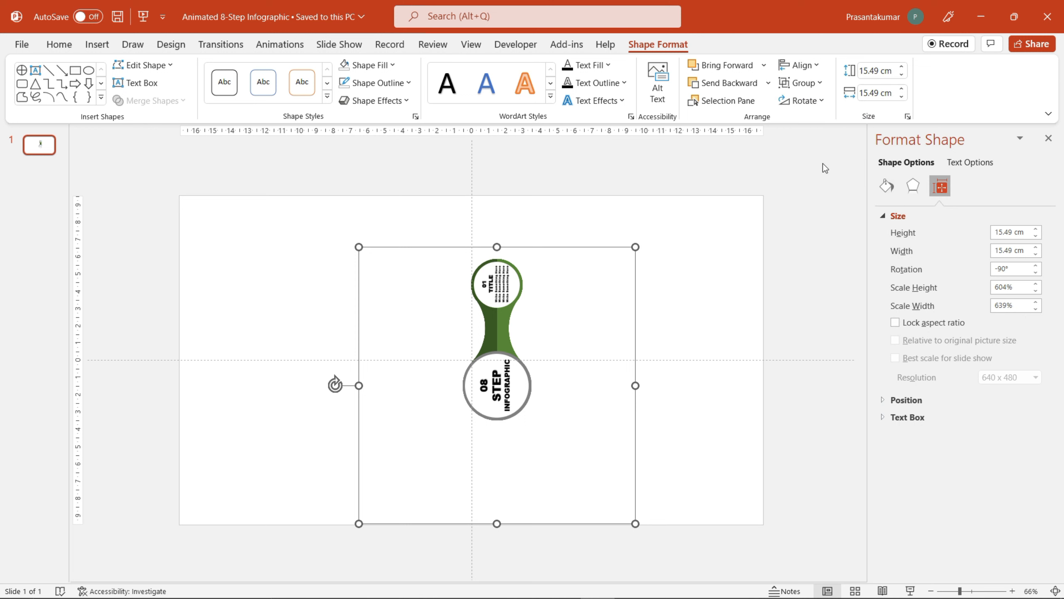
{"action": "left_click", "coordinate": [816, 66]}
{"action": "left_click", "coordinate": [819, 166]}
{"action": "left_click", "coordinate": [705, 283]}
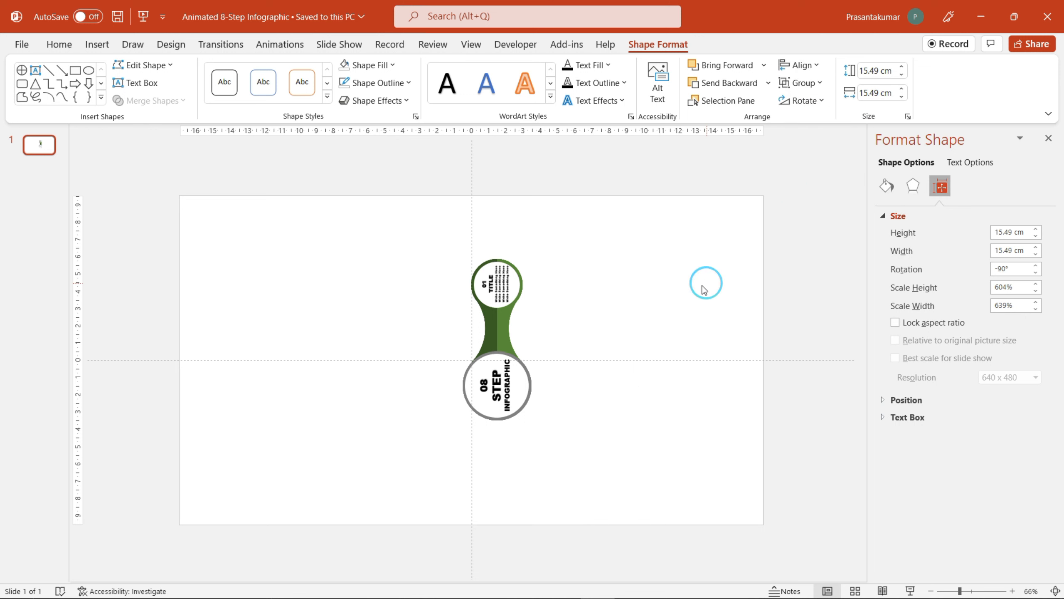
{"action": "left_click", "coordinate": [502, 284]}
{"action": "left_click", "coordinate": [570, 222]}
{"action": "key", "text": "ctrl+a"}
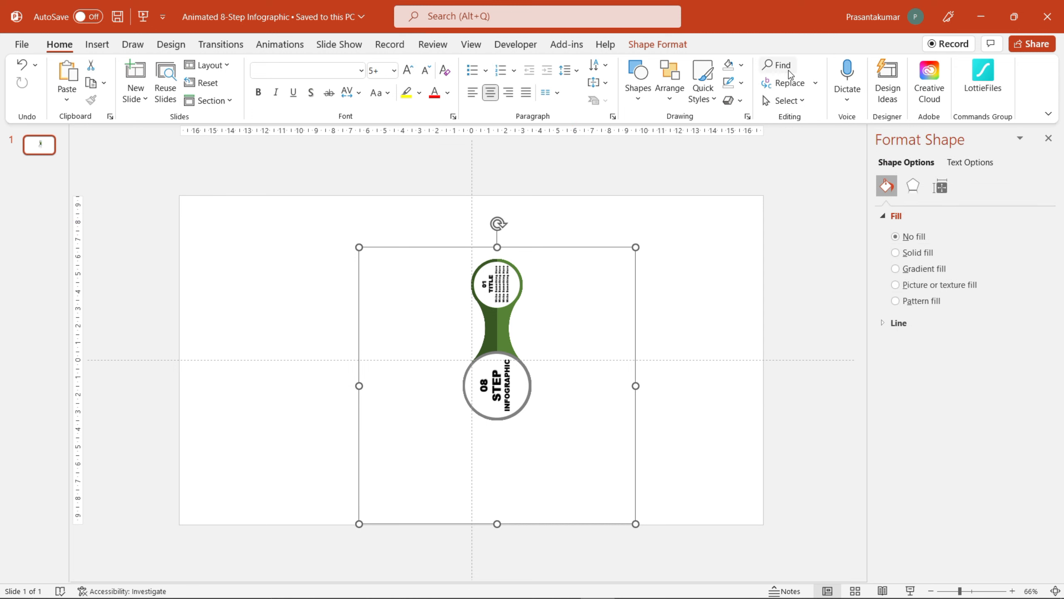
Centre the group horizontally and vertically on the slide.
{"action": "left_click", "coordinate": [658, 45]}
{"action": "left_click", "coordinate": [801, 64]}
{"action": "left_click", "coordinate": [822, 103]}
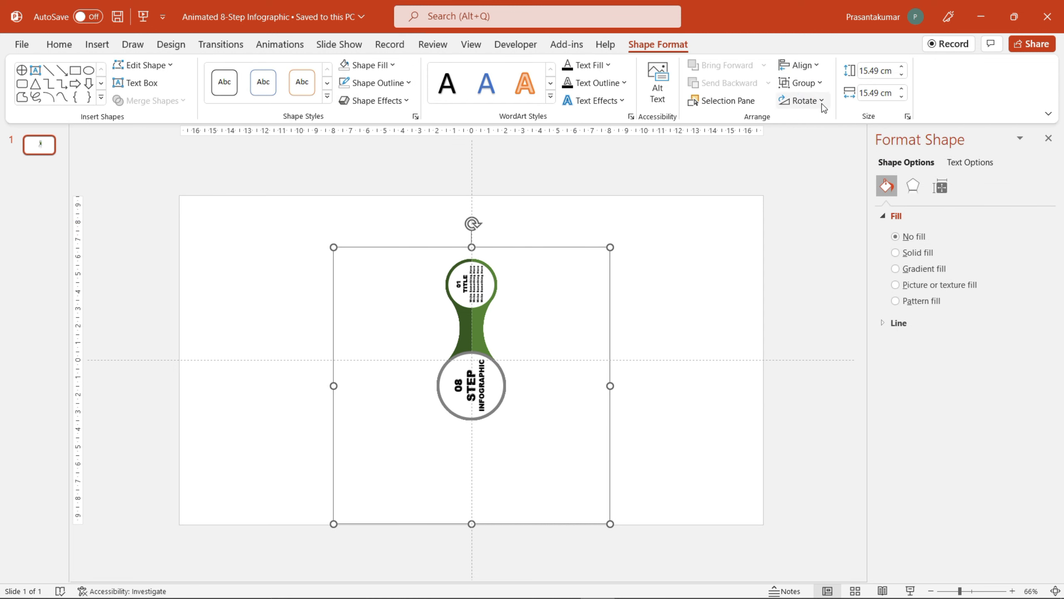
{"action": "left_click", "coordinate": [800, 65]}
{"action": "left_click", "coordinate": [821, 166]}
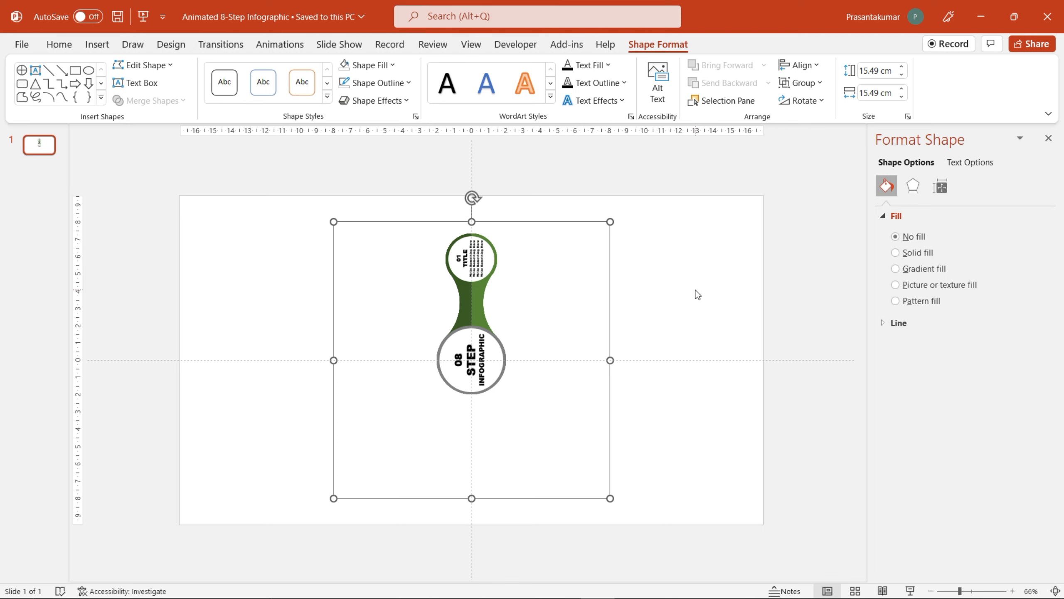
Ungroup the infographic, then select the arm shape and clear the selection.
{"action": "left_click", "coordinate": [800, 83]}
{"action": "left_click", "coordinate": [815, 133]}
{"action": "left_click", "coordinate": [730, 230]}
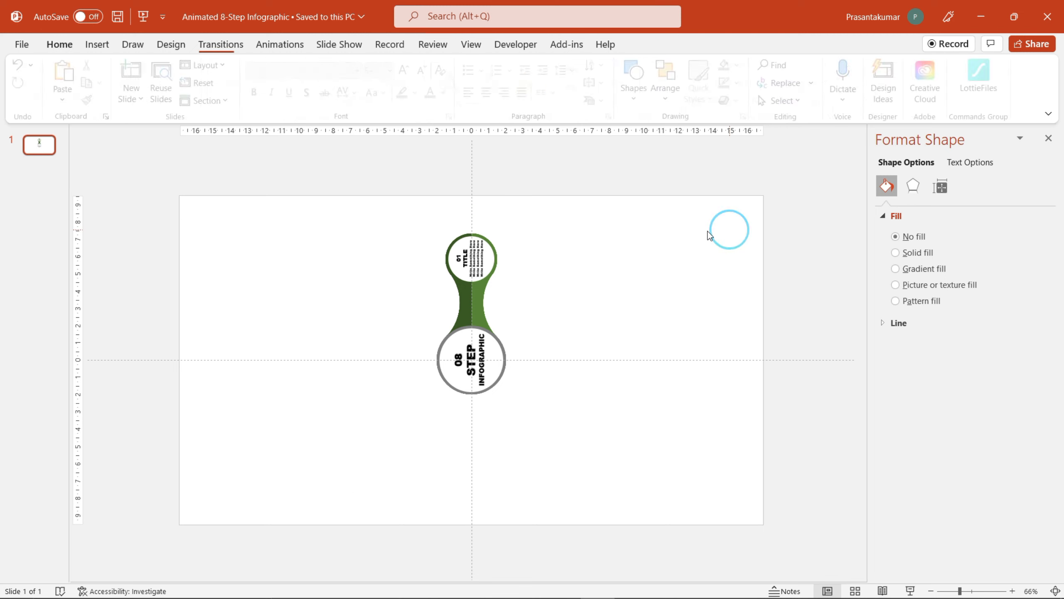
{"action": "left_click", "coordinate": [484, 258]}
{"action": "left_click", "coordinate": [582, 176]}
{"action": "left_click", "coordinate": [467, 305]}
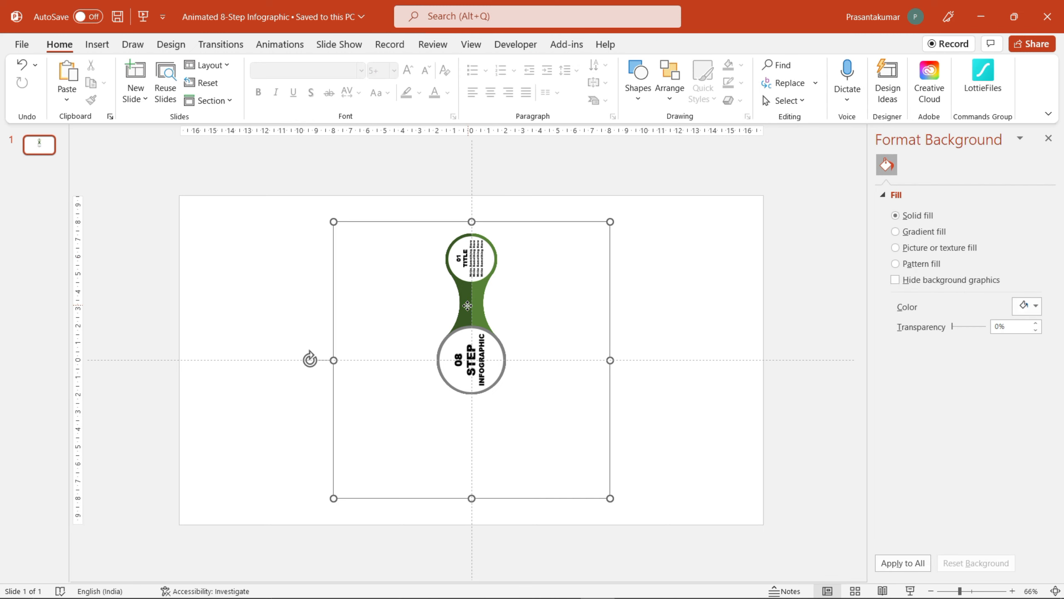
{"action": "key", "text": "Delete"}
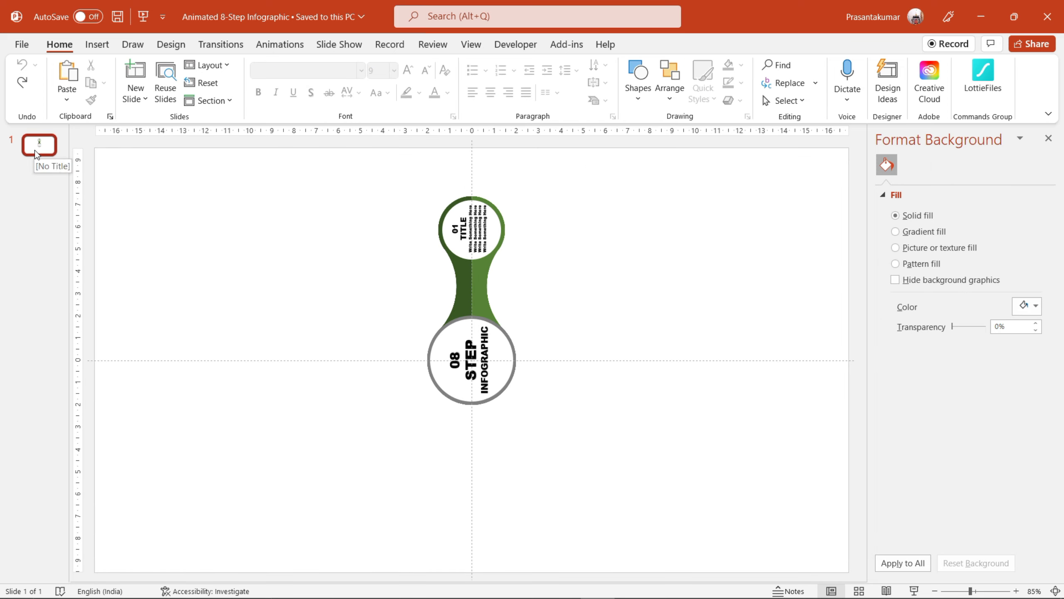
Duplicate slide 1 and rotate the arm copy on the new slide to 0° to point right.
{"action": "right_click", "coordinate": [35, 151]}
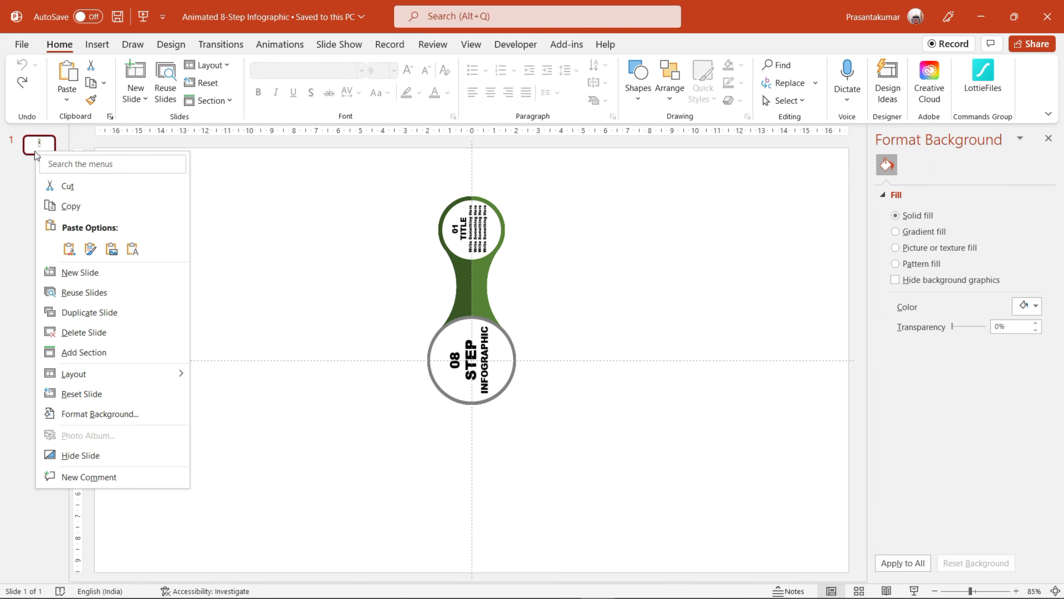
{"action": "left_click", "coordinate": [67, 315]}
{"action": "left_click", "coordinate": [510, 268]}
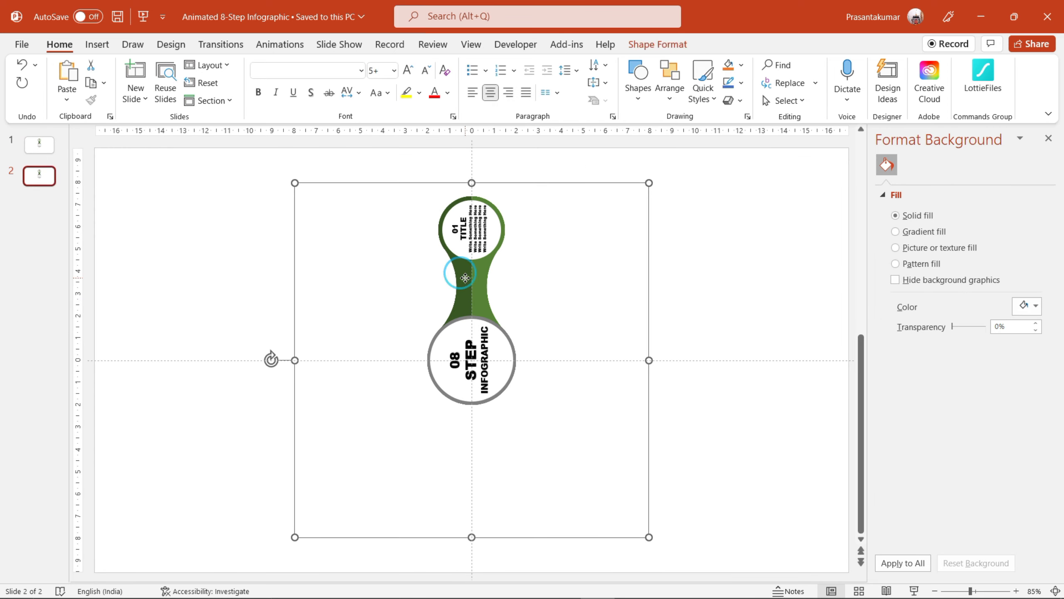
{"action": "left_click", "coordinate": [970, 165]}
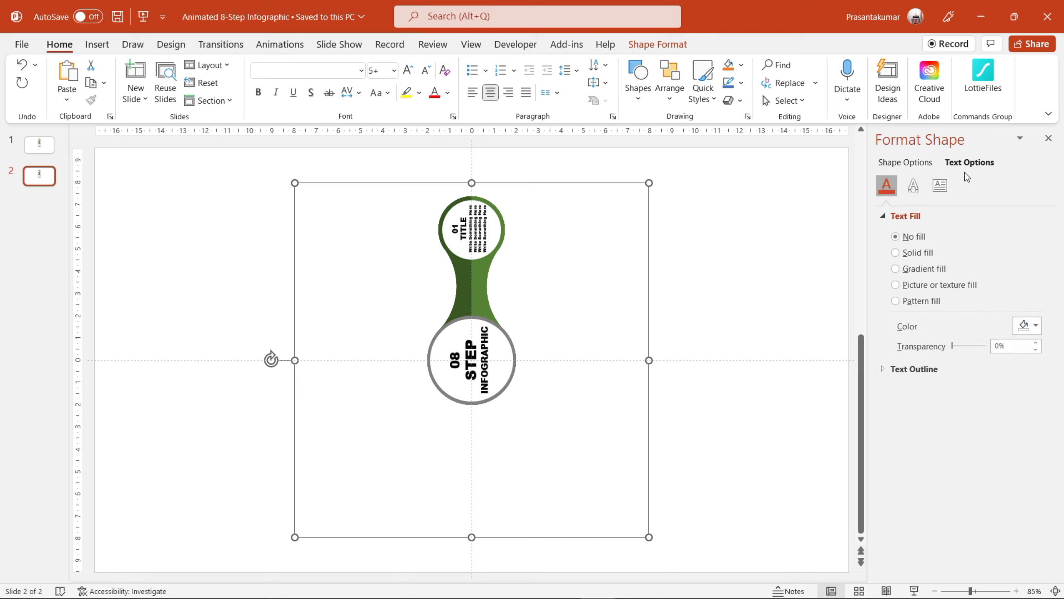
{"action": "left_click", "coordinate": [922, 165]}
{"action": "left_click", "coordinate": [938, 186]}
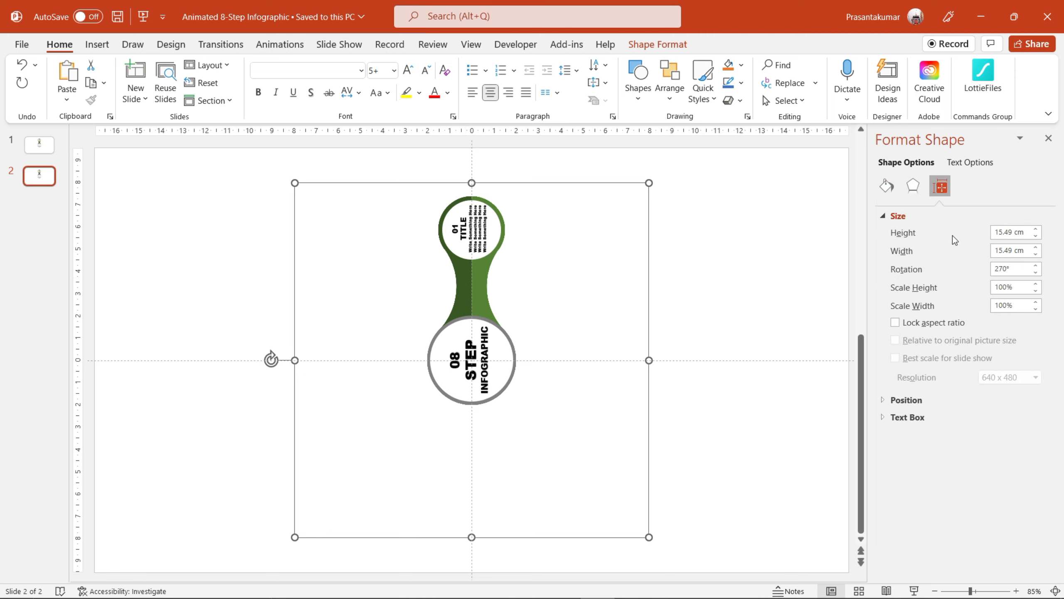
{"action": "double_click", "coordinate": [1008, 269]}
{"action": "key", "text": "Return"}
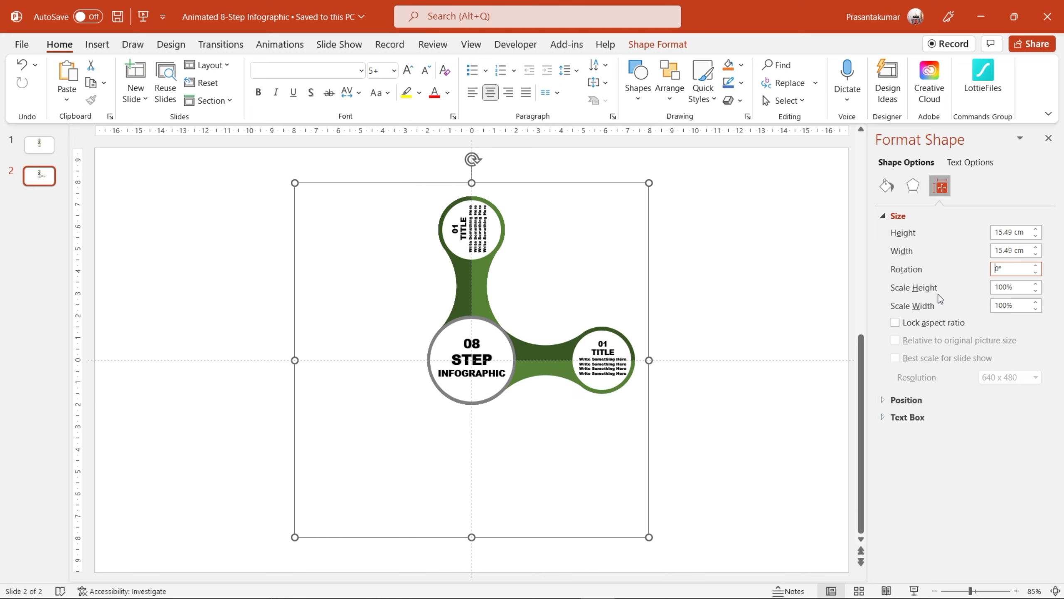
Add arms rotated 45°, 90° and 315° for lower-right, bottom and upper-right.
{"action": "left_click_drag", "start_coordinate": [1011, 269], "coordinate": [998, 270]}
{"action": "type", "text": "45"}
{"action": "key", "text": "Return"}
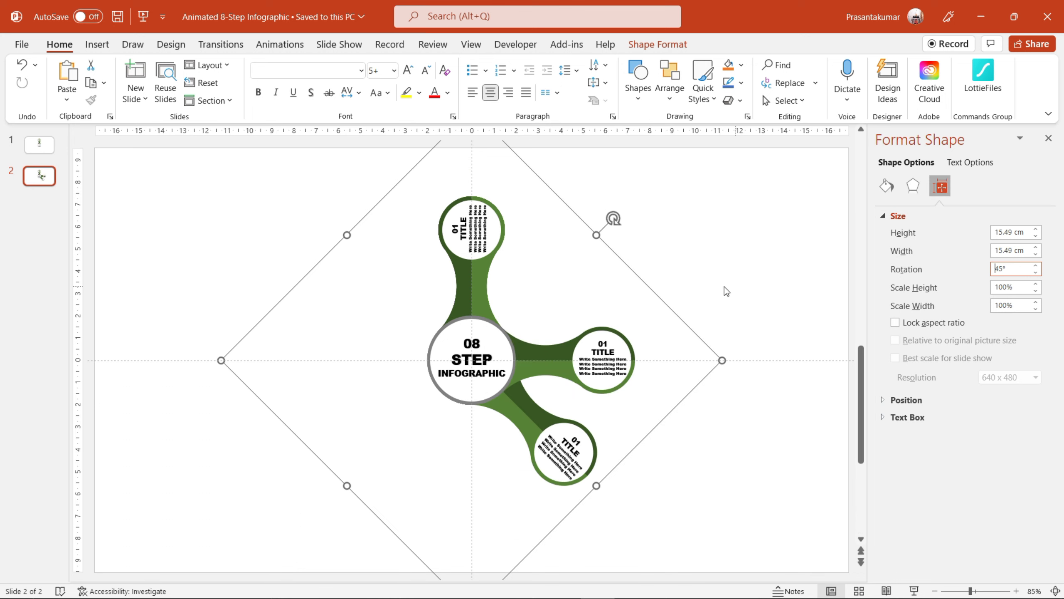
{"action": "left_click", "coordinate": [473, 285]}
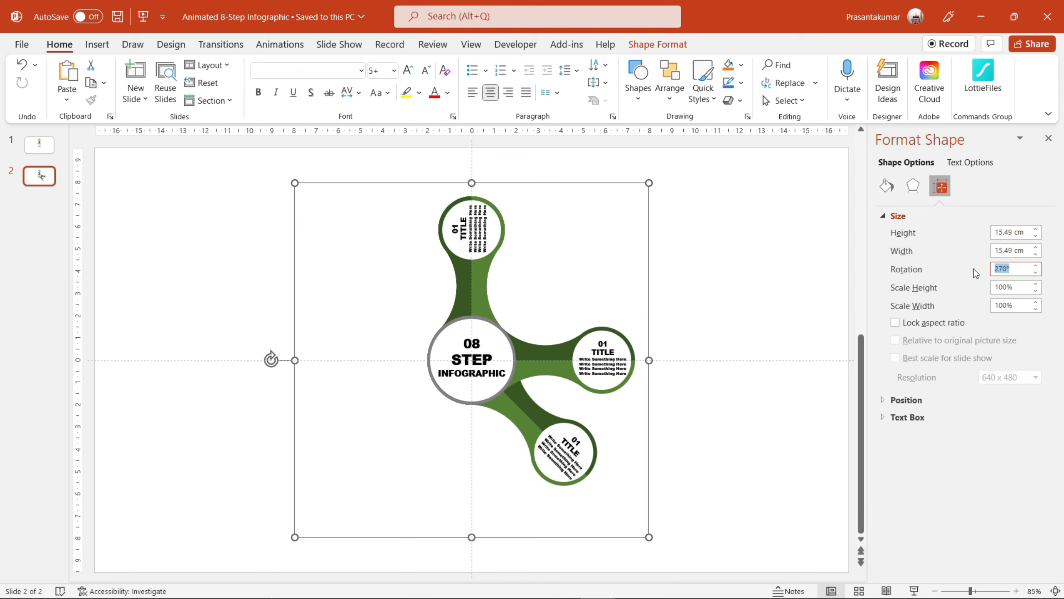
{"action": "type", "text": "0"}
{"action": "key", "text": "Return"}
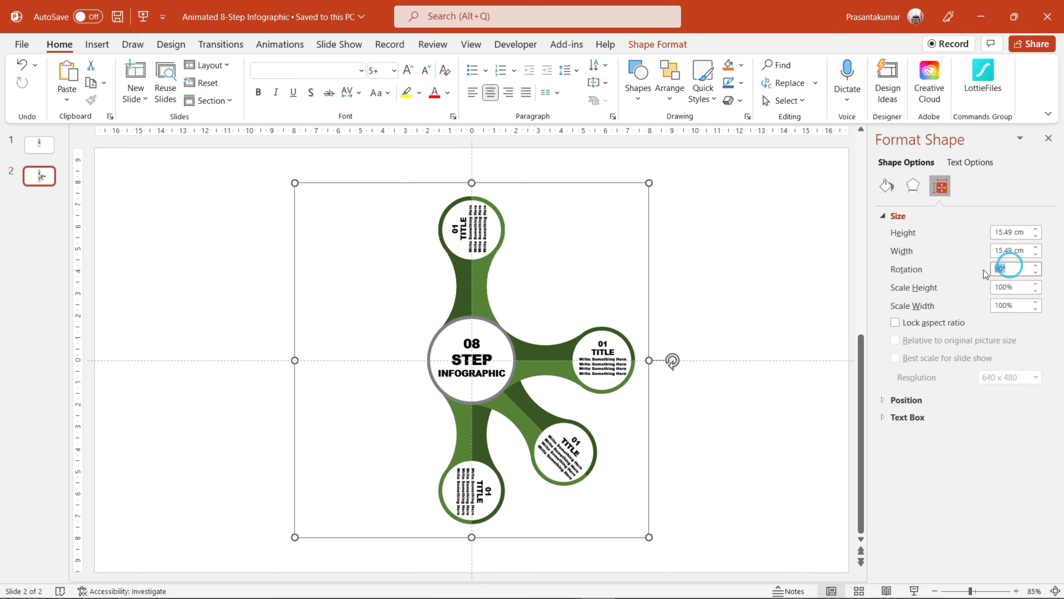
{"action": "type", "text": "31"}
{"action": "type", "text": "5"}
{"action": "key", "text": "Return"}
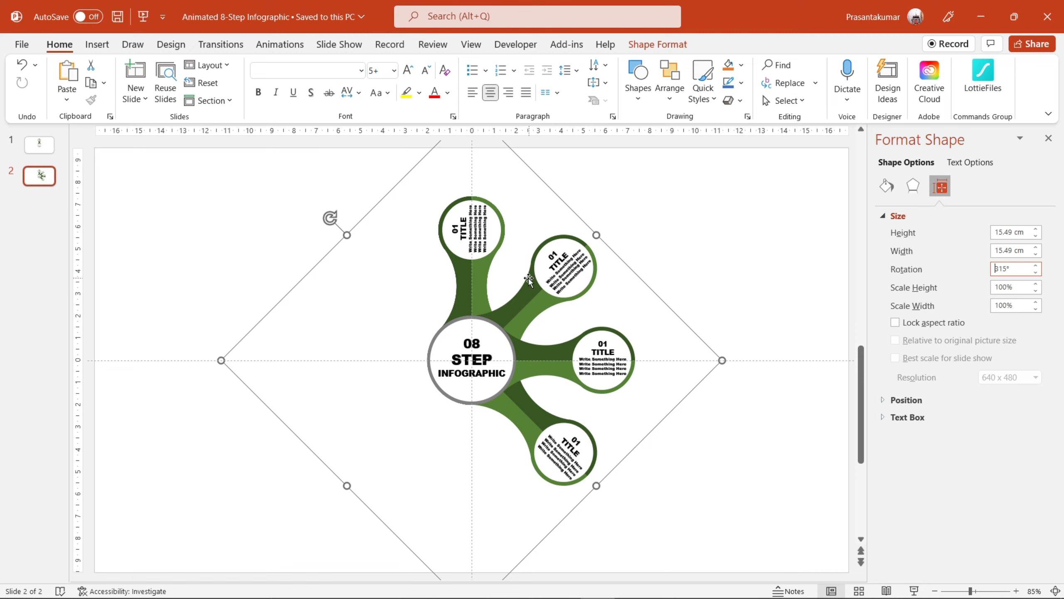
Duplicate the top arm for a 135° lower-left arm, undo it, and reselect the top arm.
{"action": "left_click", "coordinate": [463, 274]}
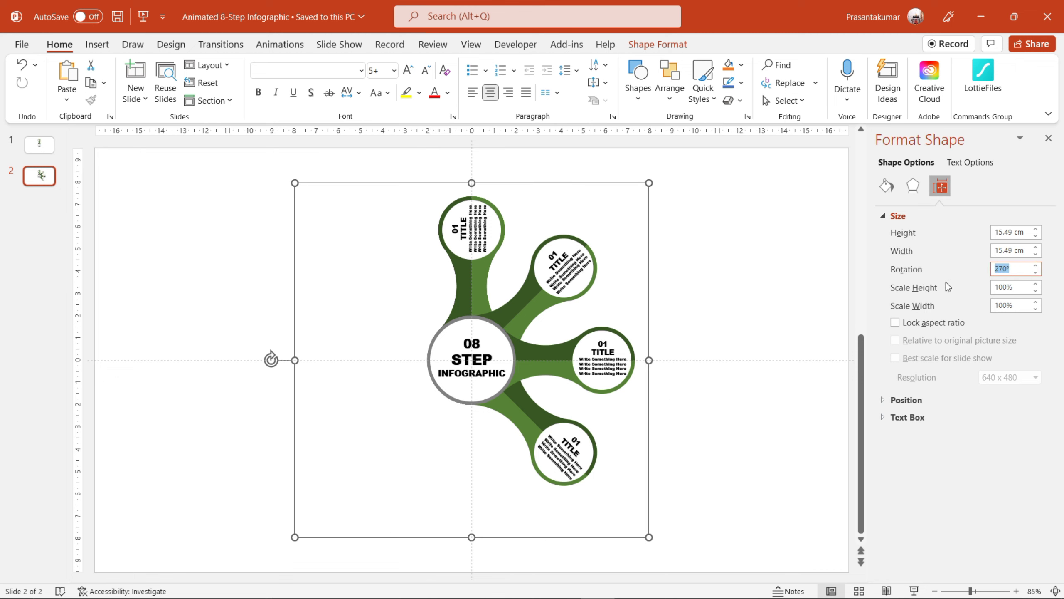
{"action": "key", "text": "Return"}
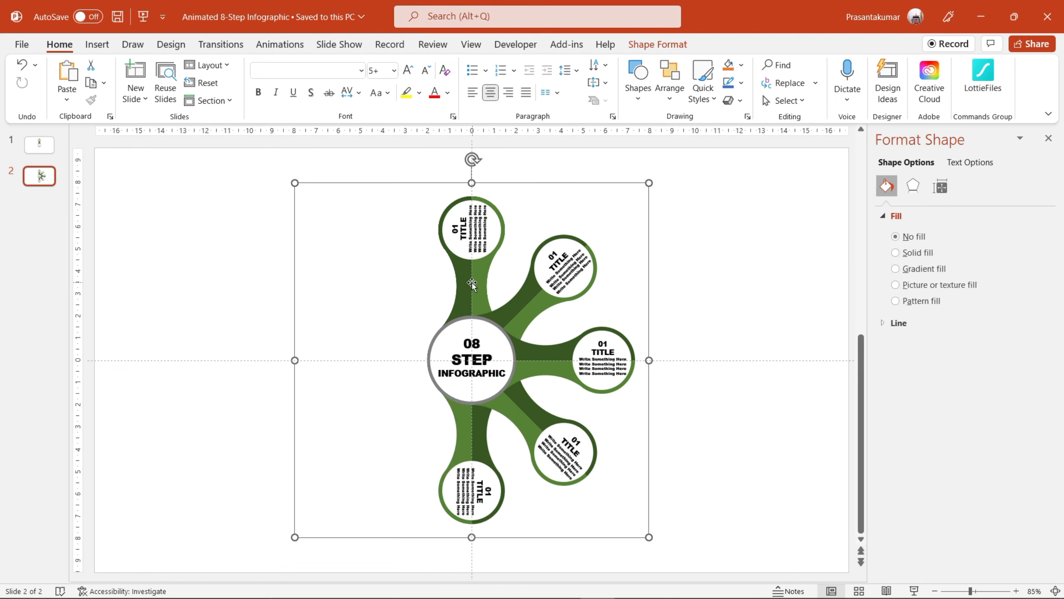
{"action": "left_click", "coordinate": [940, 188]}
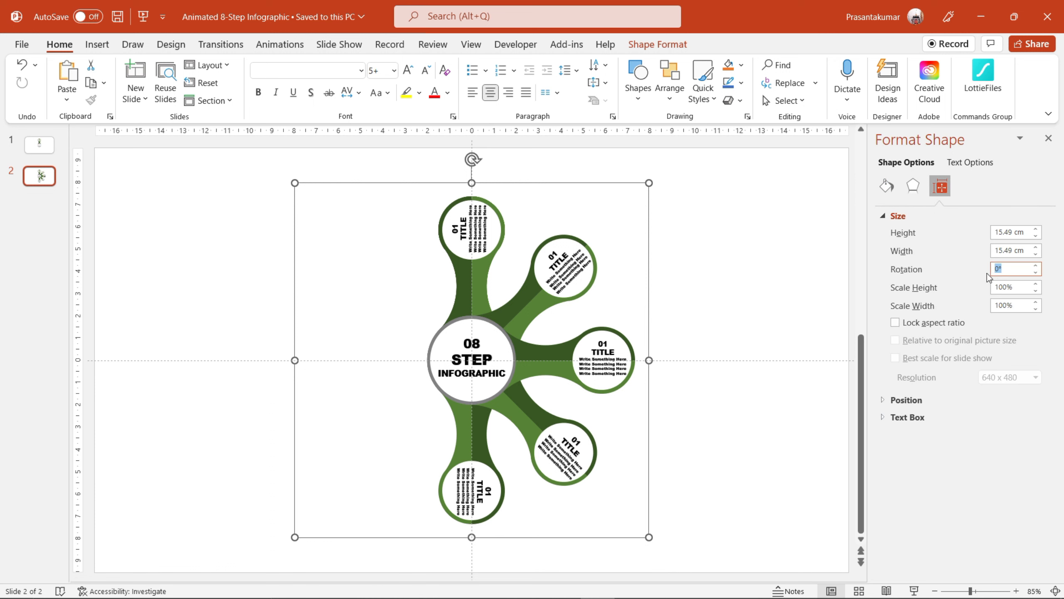
{"action": "type", "text": "5"}
{"action": "key", "text": "Return"}
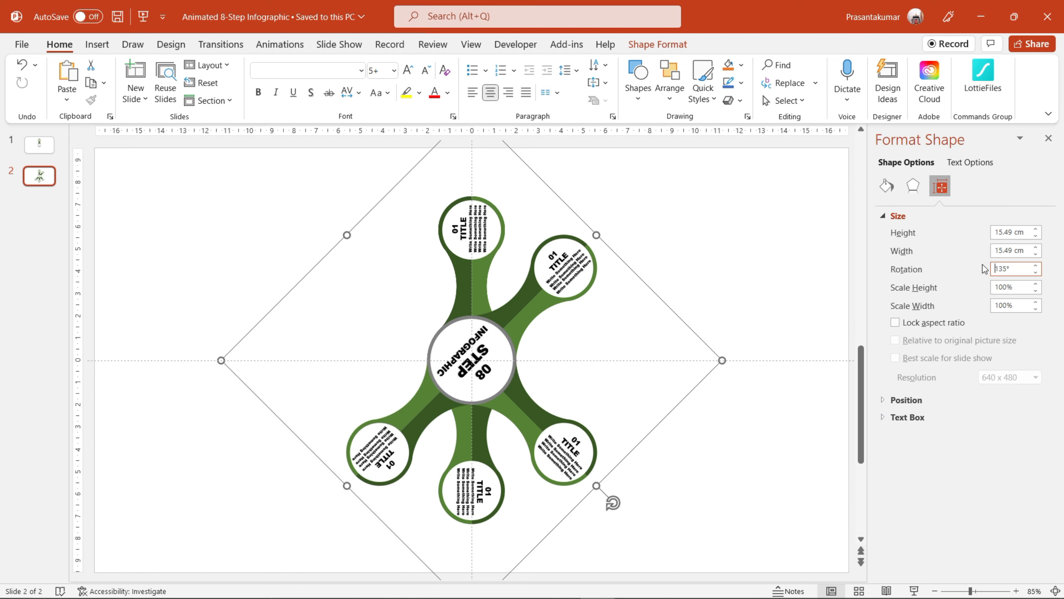
{"action": "left_click", "coordinate": [796, 250]}
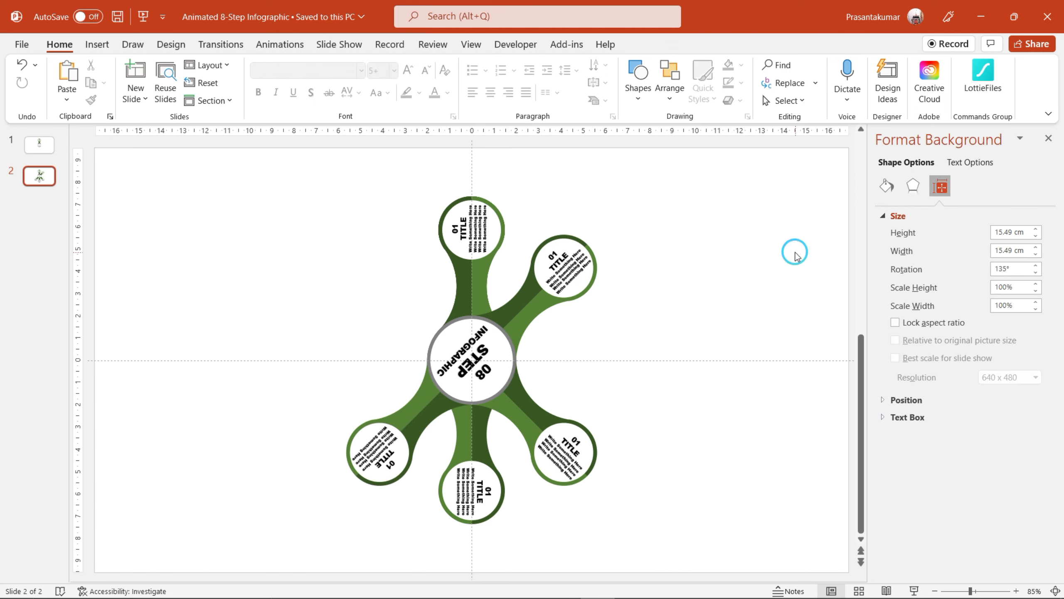
{"action": "key", "text": "ctrl+z"}
{"action": "left_click", "coordinate": [408, 161]}
{"action": "left_click", "coordinate": [461, 273]}
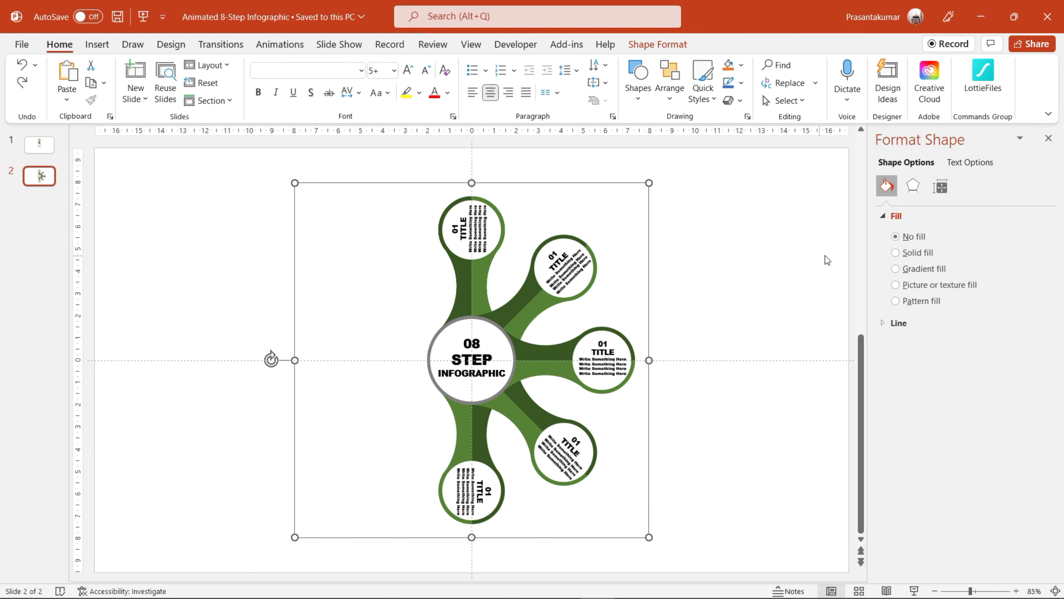
{"action": "left_click", "coordinate": [940, 186]}
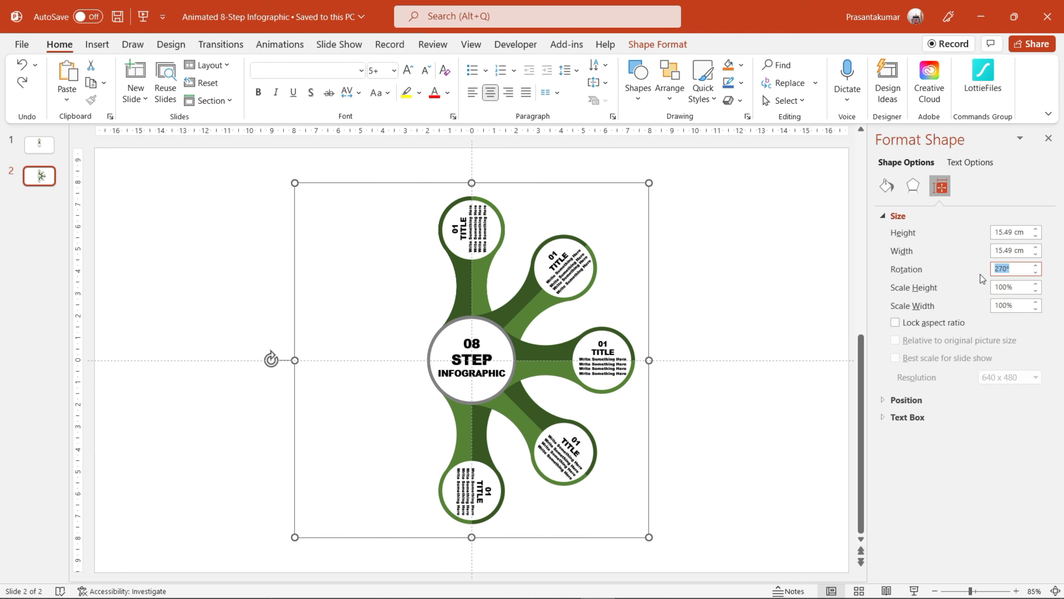
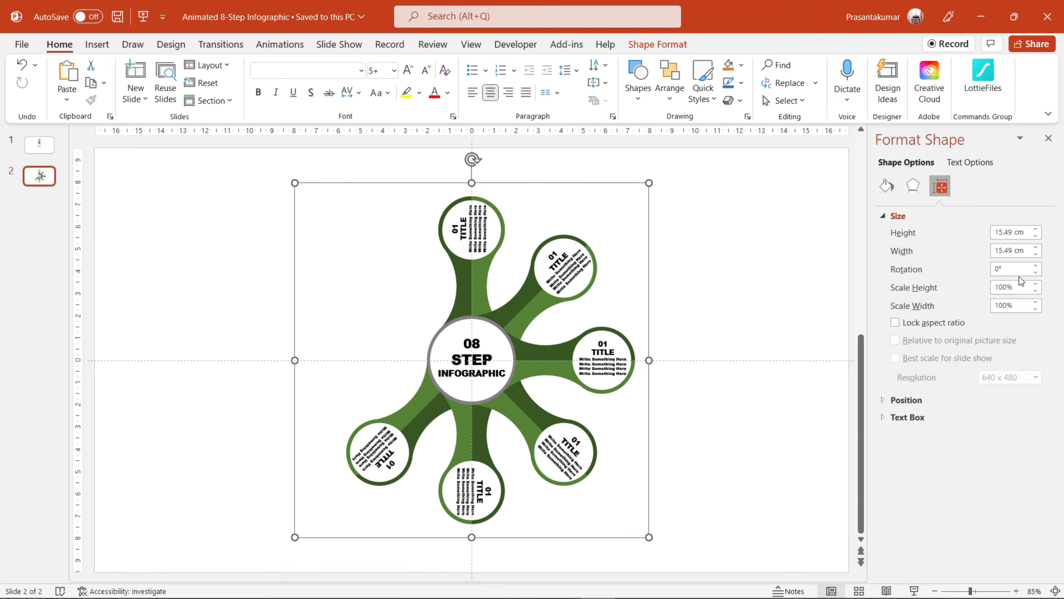
Set the copied infographic's rotation to 180°, then the copy's rotation to 0°.
{"action": "type", "text": "0"}
{"action": "key", "text": "Return"}
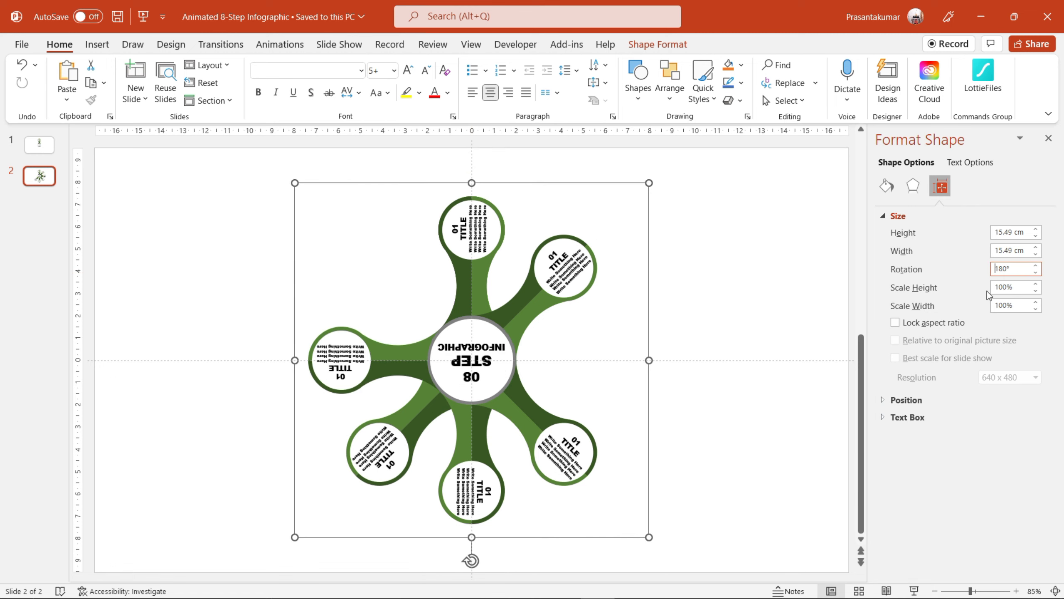
{"action": "left_click", "coordinate": [729, 242]}
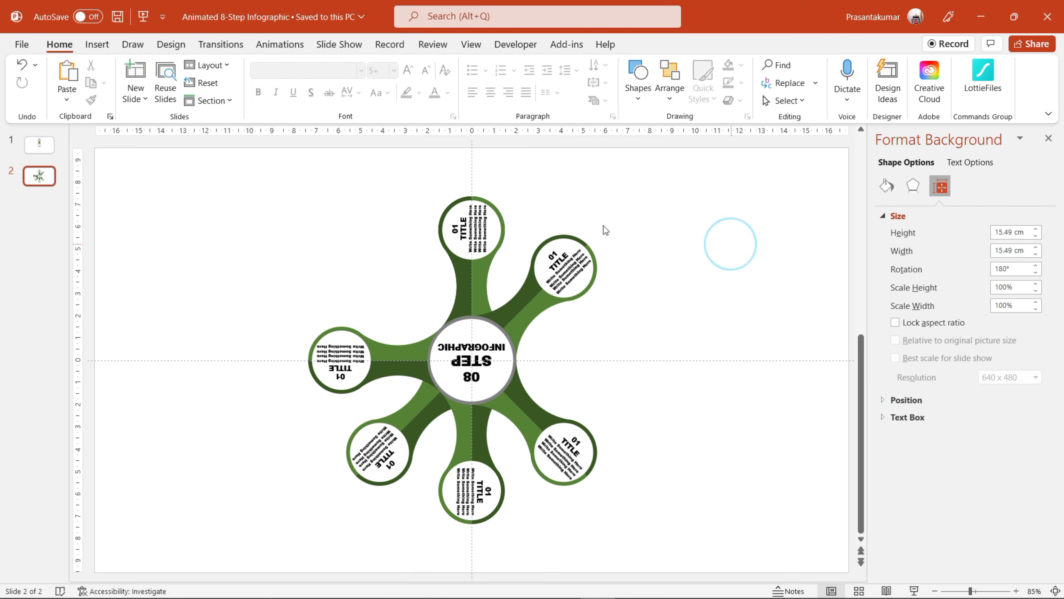
{"action": "left_click", "coordinate": [601, 231]}
{"action": "left_click", "coordinate": [933, 189]}
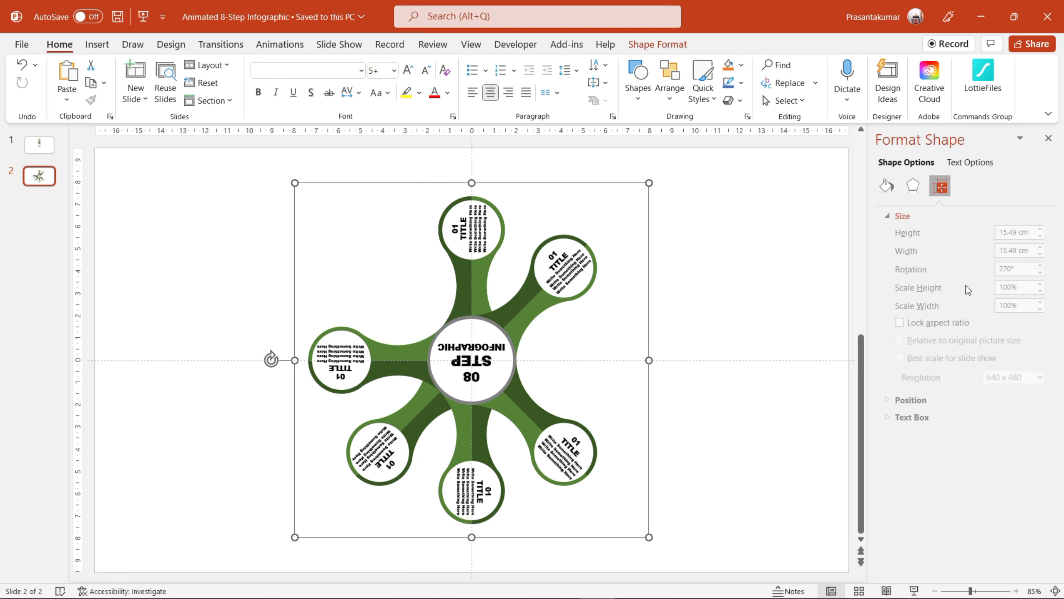
{"action": "type", "text": "0"}
{"action": "key", "text": "Return"}
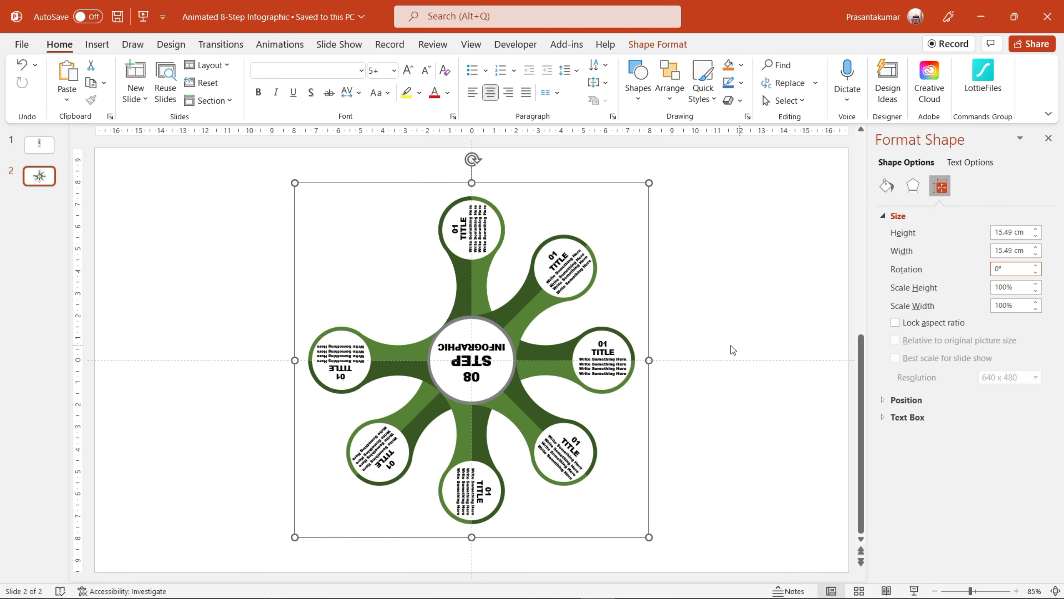
Deselect and reselect the infographic group to check the eight-arm layout.
{"action": "left_click", "coordinate": [730, 299]}
{"action": "left_click", "coordinate": [488, 275]}
{"action": "left_click", "coordinate": [734, 220]}
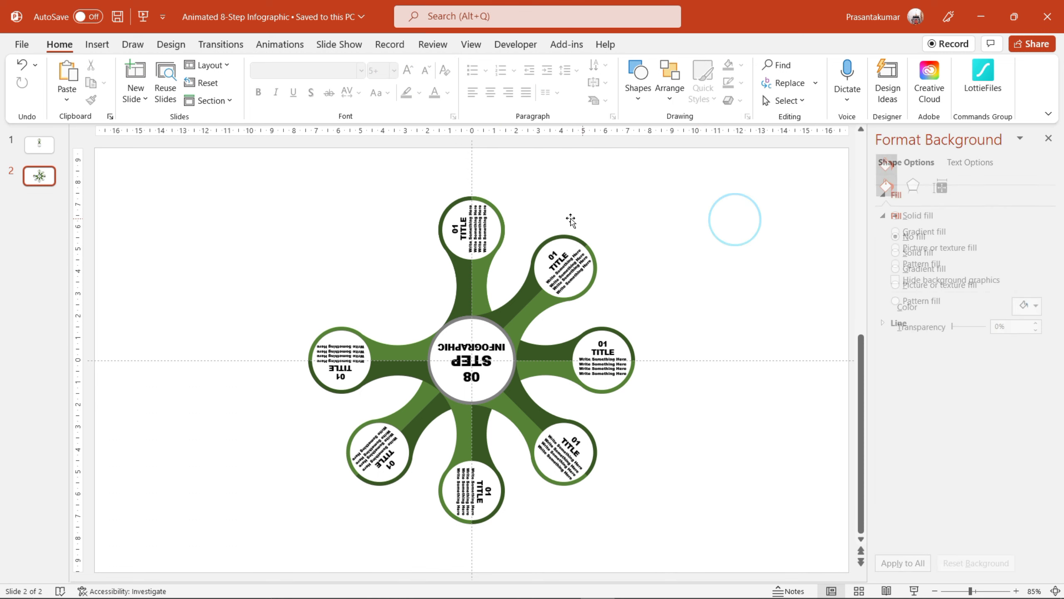
{"action": "left_click", "coordinate": [571, 220]}
{"action": "left_click", "coordinate": [691, 256]}
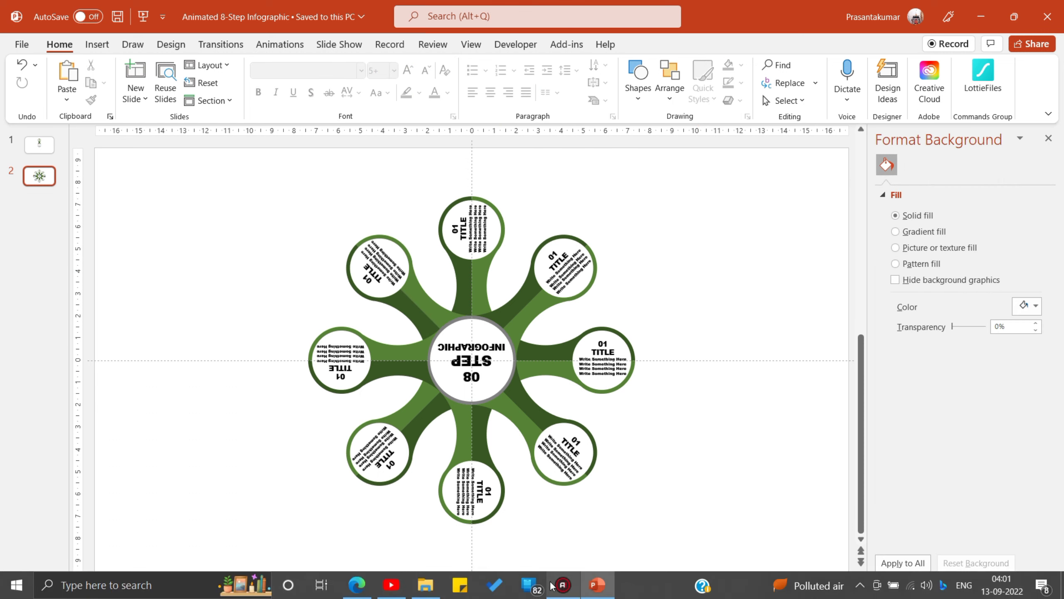
{"action": "left_click", "coordinate": [539, 289]}
Fill the upper-right arm blue, the right arm gold and the lower-right arm grey.
{"action": "left_click", "coordinate": [553, 305]}
{"action": "left_click", "coordinate": [1029, 341]}
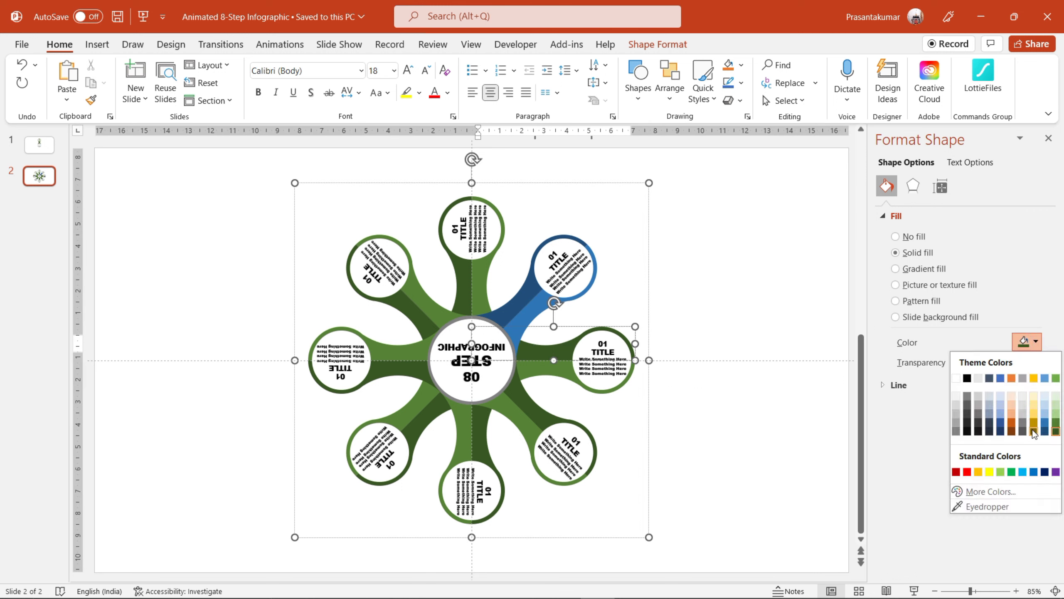
{"action": "left_click", "coordinate": [1034, 432]}
{"action": "left_click", "coordinate": [541, 424]}
{"action": "left_click", "coordinate": [1029, 341]}
{"action": "left_click", "coordinate": [540, 423]}
{"action": "left_click", "coordinate": [1029, 342]}
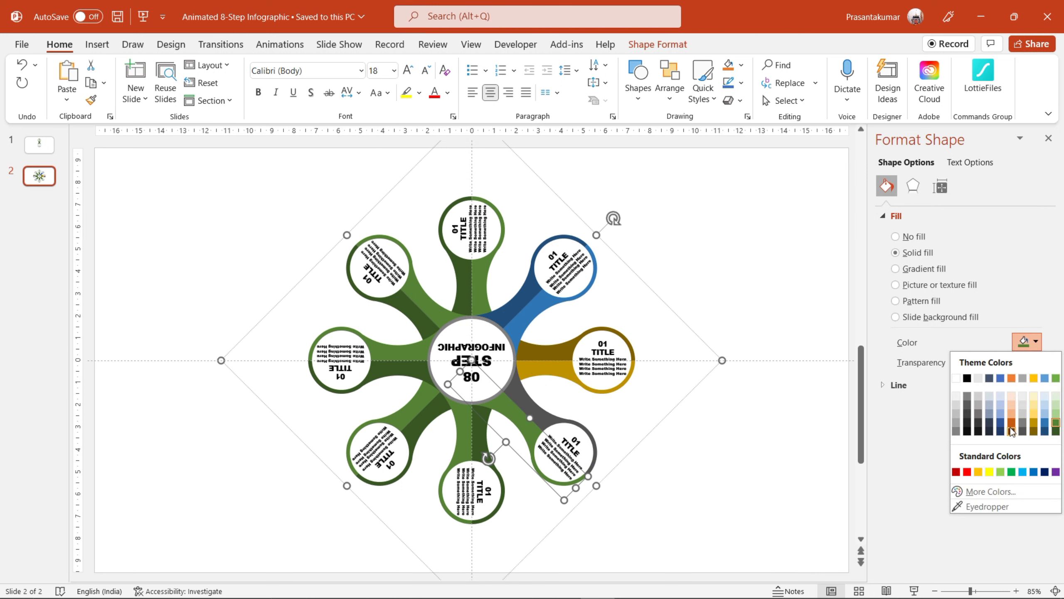
{"action": "left_click", "coordinate": [469, 428]}
Fill the bottom arm orange, the lower-left and left arms dark navy, and the upper-left arm black.
{"action": "left_click", "coordinate": [1028, 341]}
{"action": "left_click", "coordinate": [1011, 432]}
{"action": "left_click", "coordinate": [1029, 341]}
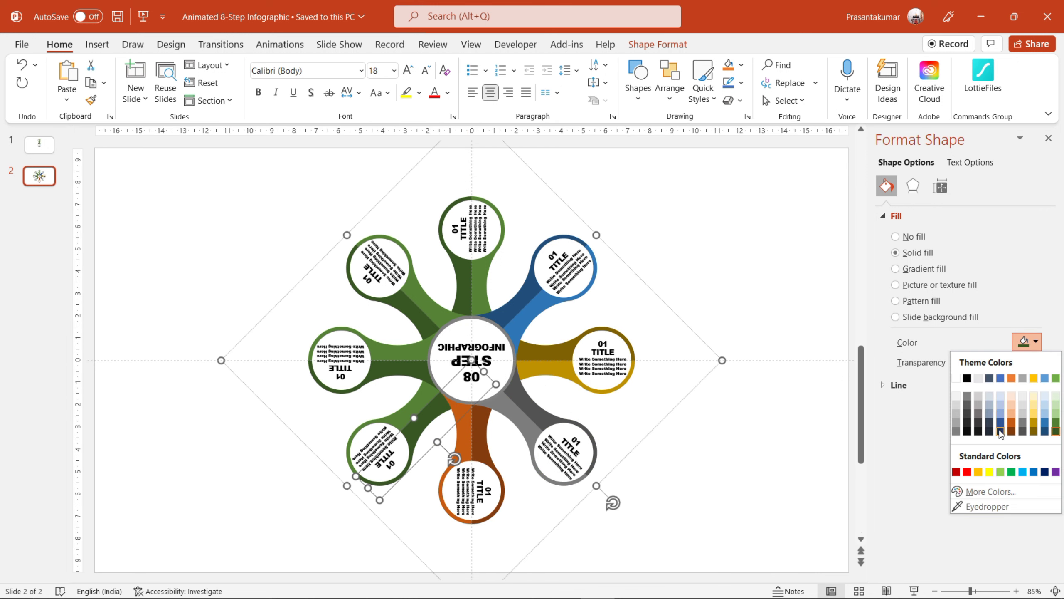
{"action": "left_click", "coordinate": [1000, 432]}
{"action": "left_click", "coordinate": [389, 360]}
{"action": "left_click", "coordinate": [1029, 342]}
{"action": "left_click", "coordinate": [1001, 432]}
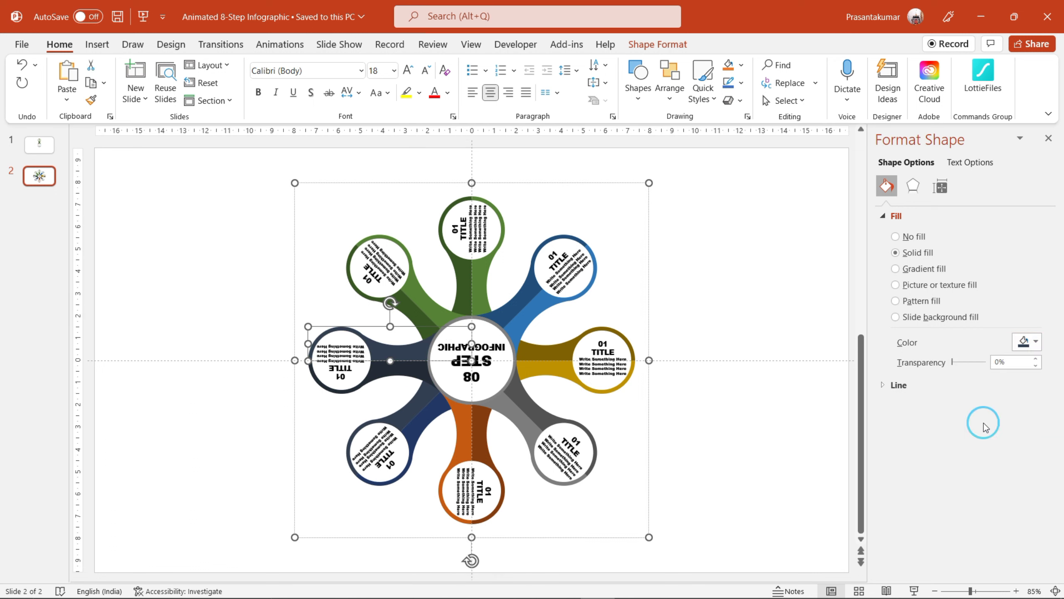
{"action": "left_click", "coordinate": [378, 268]}
{"action": "left_click", "coordinate": [1028, 342]}
{"action": "left_click", "coordinate": [978, 431]}
Set the rotation of the centre circle and each arm's title text to 0° so they read upright.
{"action": "left_click", "coordinate": [472, 360]}
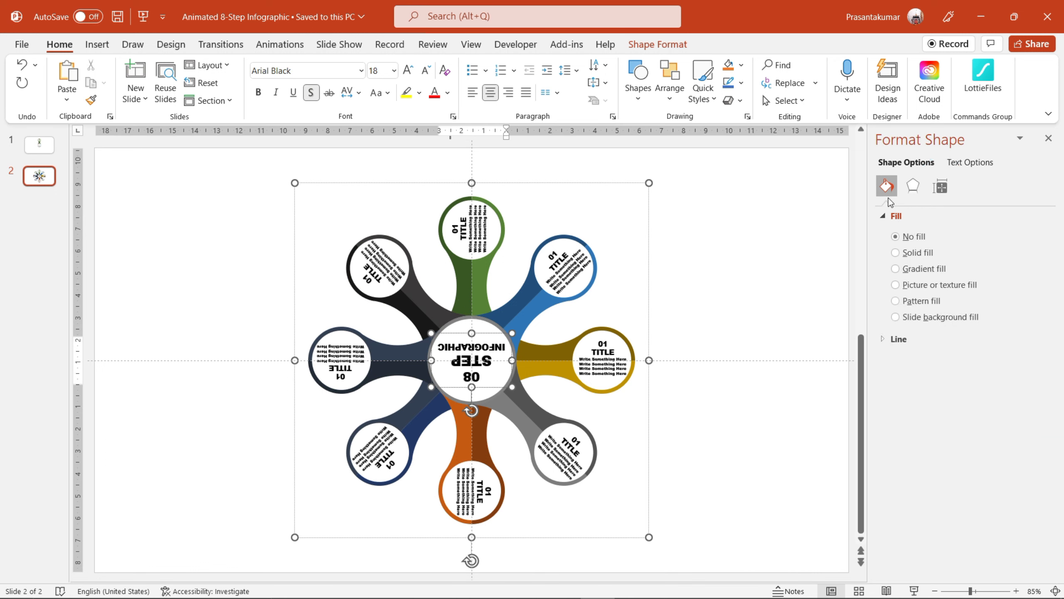
{"action": "left_click", "coordinate": [941, 186]}
{"action": "double_click", "coordinate": [1010, 268]}
{"action": "type", "text": "0."}
{"action": "key", "text": "Return"}
{"action": "type", "text": "0"}
{"action": "key", "text": "Return"}
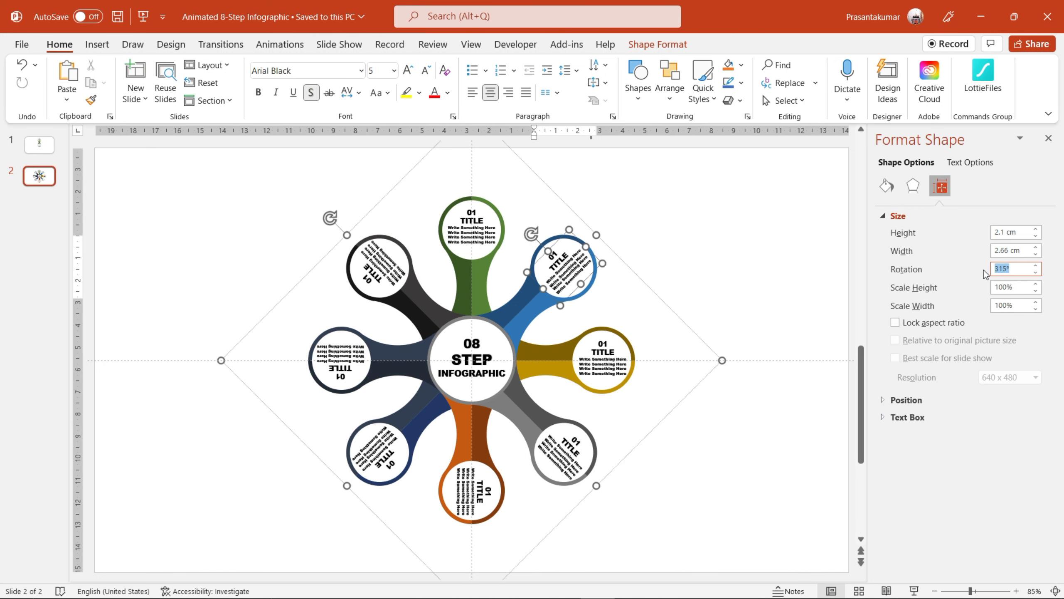
{"action": "type", "text": "0"}
{"action": "key", "text": "Return"}
{"action": "type", "text": "0"}
{"action": "key", "text": "Return"}
{"action": "type", "text": "0"}
{"action": "key", "text": "Return"}
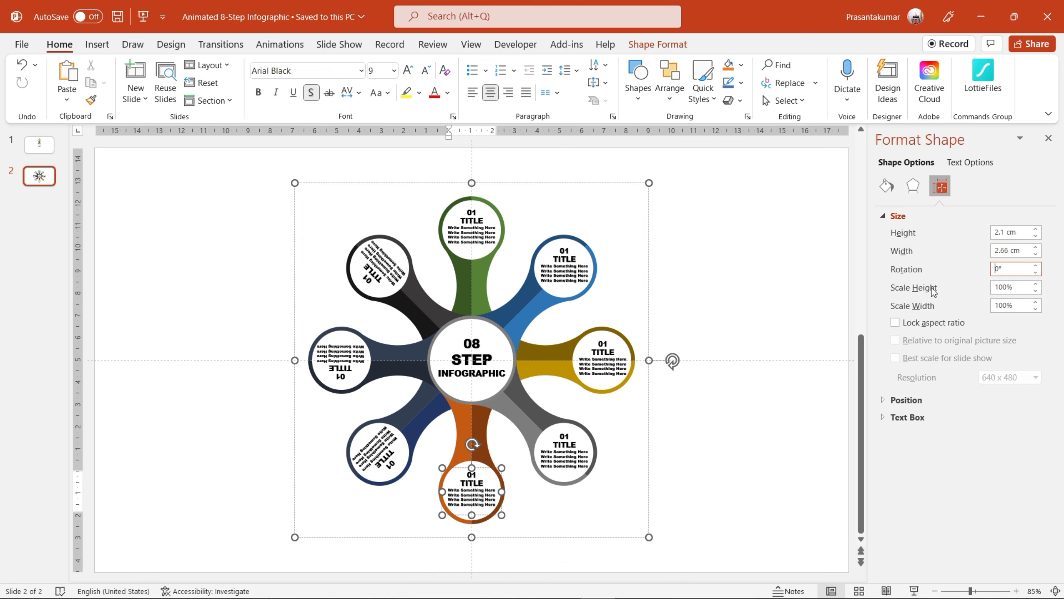
{"action": "key", "text": "Return"}
{"action": "type", "text": "0"}
{"action": "key", "text": "Return"}
{"action": "type", "text": "0"}
{"action": "key", "text": "Return"}
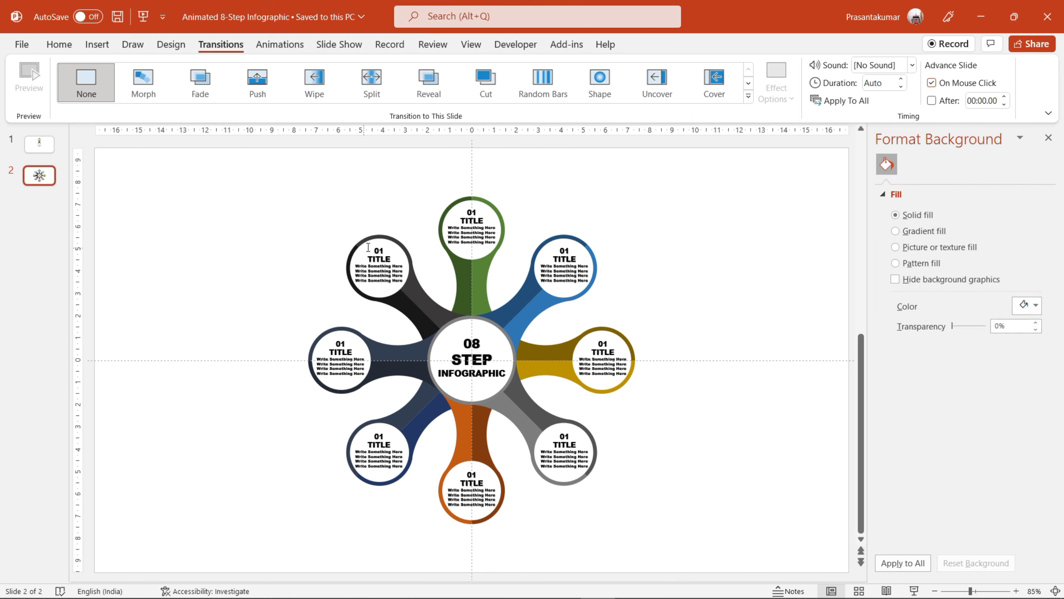
Enter step numbers 3, 4, 56, 7 and 8 in the arm circles, then bring up Format Background.
{"action": "left_click", "coordinate": [384, 248]}
{"action": "type", "text": "02"}
{"action": "left_click", "coordinate": [344, 344]}
{"action": "type", "text": "3"}
{"action": "left_click", "coordinate": [383, 436]}
{"action": "type", "text": "4"}
{"action": "left_click", "coordinate": [474, 474]}
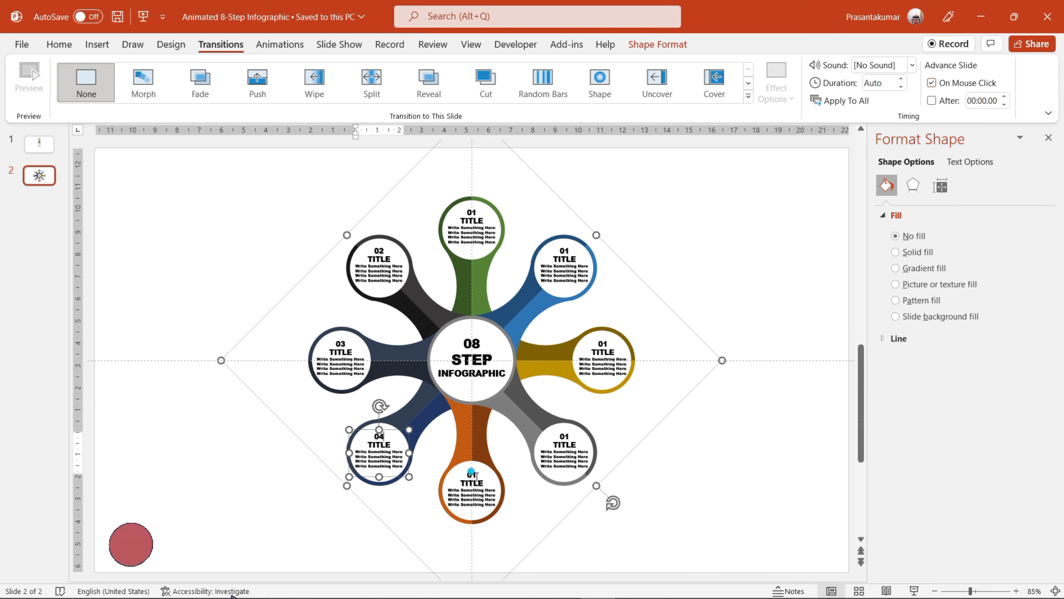
{"action": "type", "text": "56"}
{"action": "left_click", "coordinate": [602, 344]}
{"action": "type", "text": "7"}
{"action": "left_click", "coordinate": [565, 250]}
{"action": "type", "text": "8"}
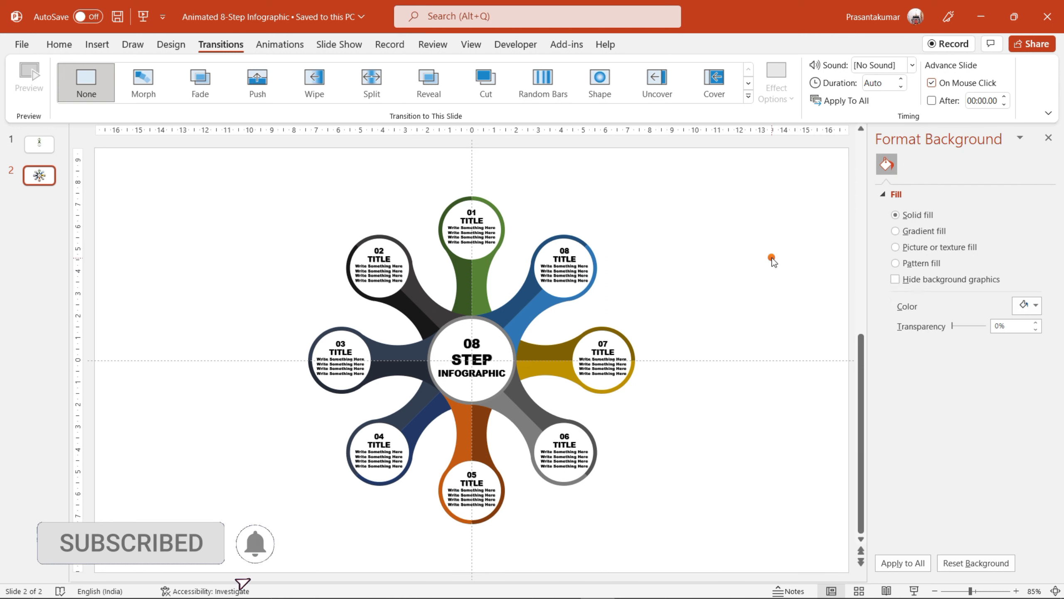
{"action": "right_click", "coordinate": [773, 260]}
{"action": "left_click", "coordinate": [803, 196]}
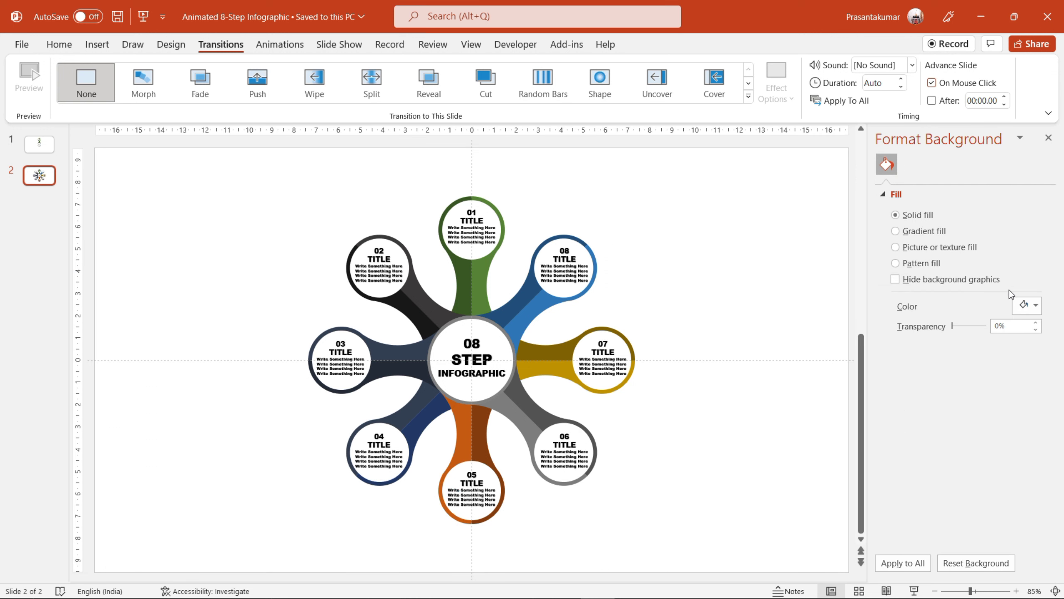
Apply a blue preset gradient radiating From Center, with the middle stop moved left, to all slides.
{"action": "left_click", "coordinate": [895, 231]}
{"action": "left_click", "coordinate": [1028, 305]}
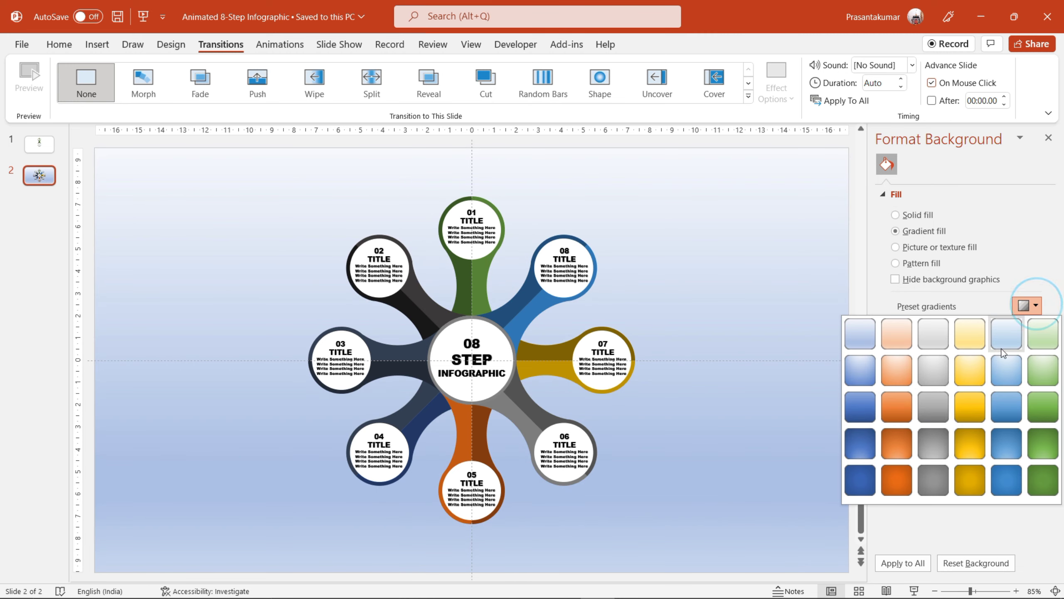
{"action": "left_click", "coordinate": [870, 442]}
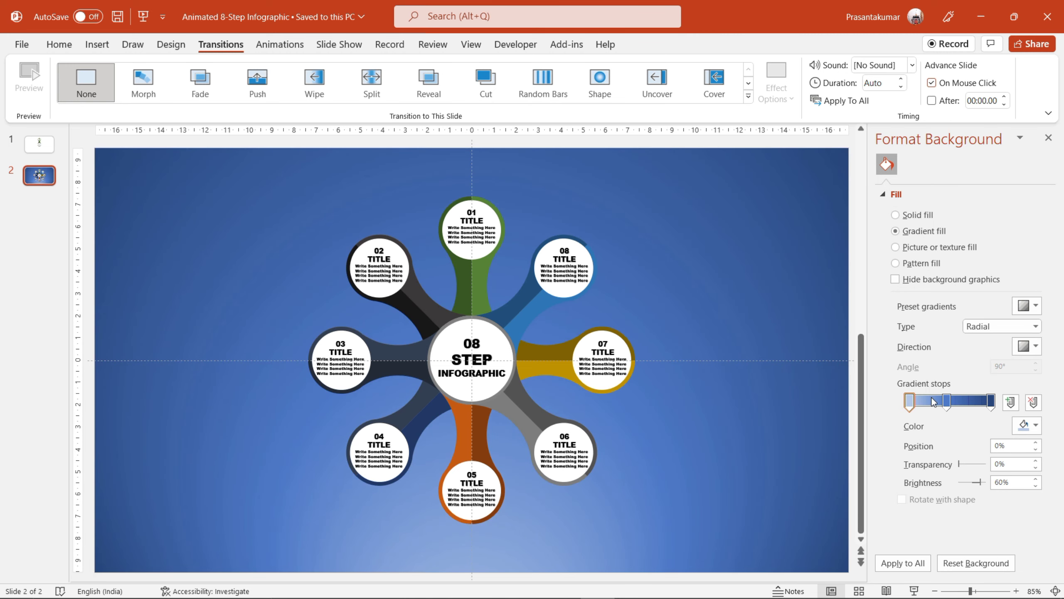
{"action": "left_click", "coordinate": [1036, 346]}
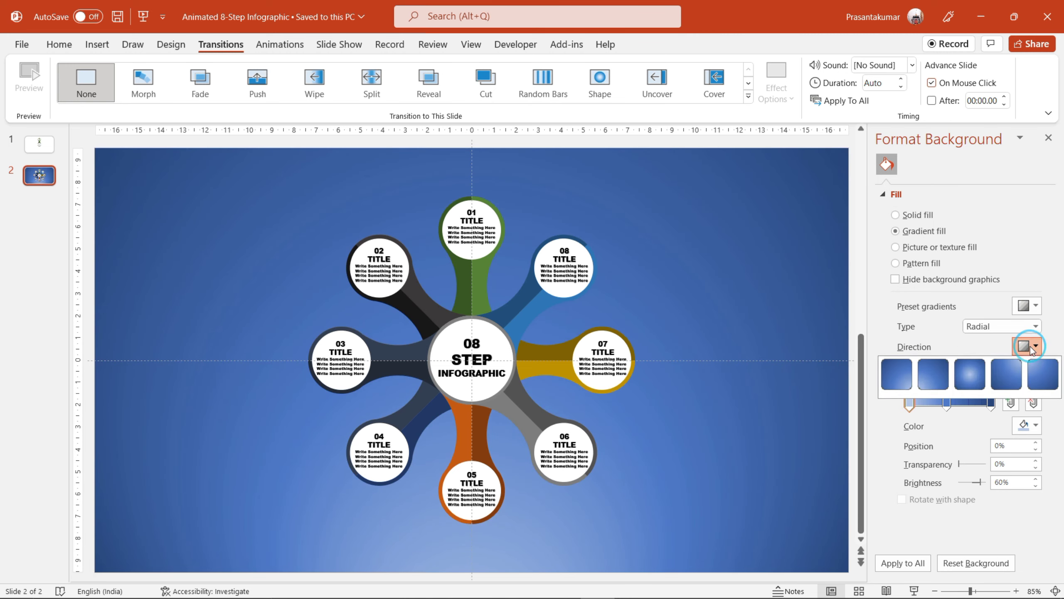
{"action": "left_click", "coordinate": [979, 377]}
{"action": "left_click_drag", "start_coordinate": [947, 402], "coordinate": [920, 402]}
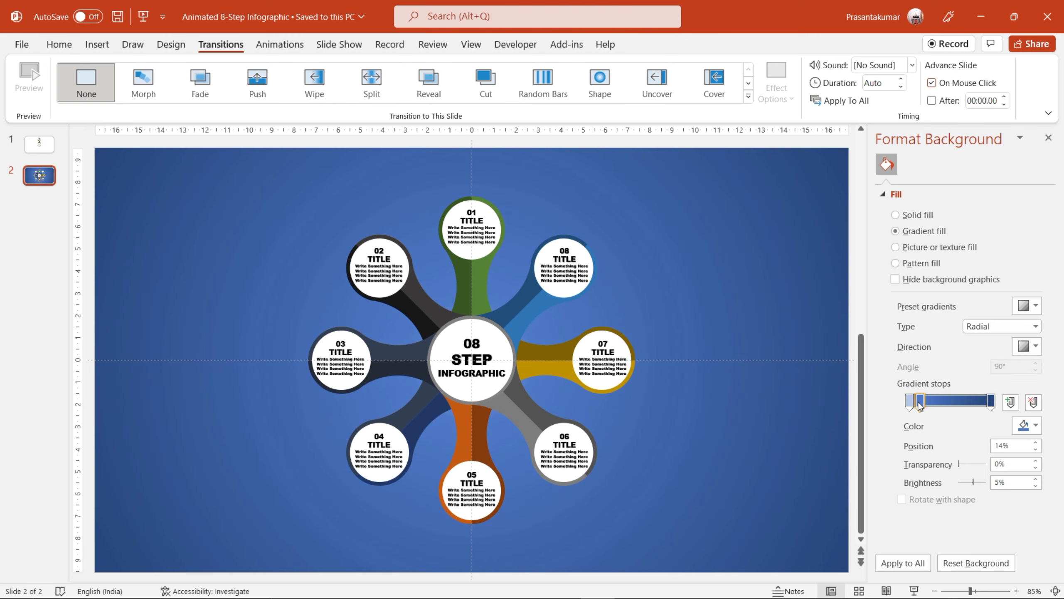
{"action": "left_click", "coordinate": [900, 563]}
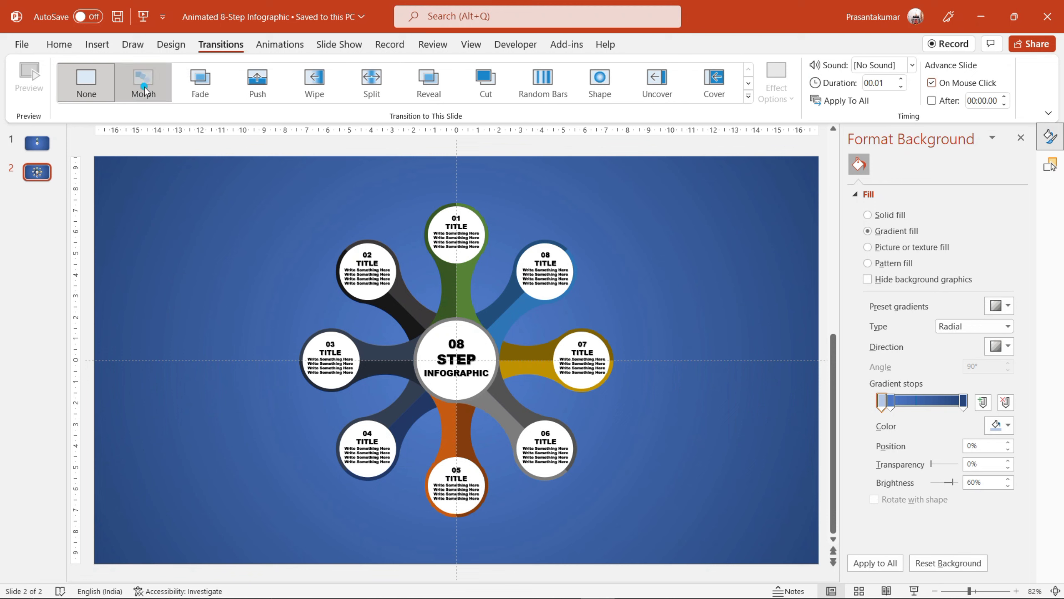
Add a Morph transition to slide 2, preview it, and return to slide 1.
{"action": "left_click", "coordinate": [144, 89]}
{"action": "left_click", "coordinate": [35, 78]}
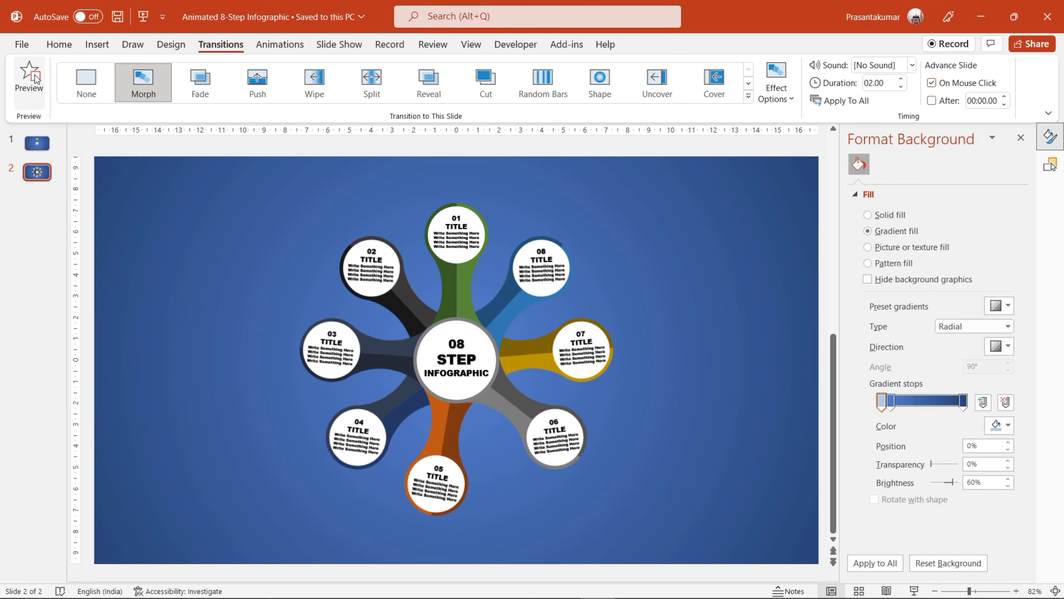
{"action": "left_click", "coordinate": [152, 169]}
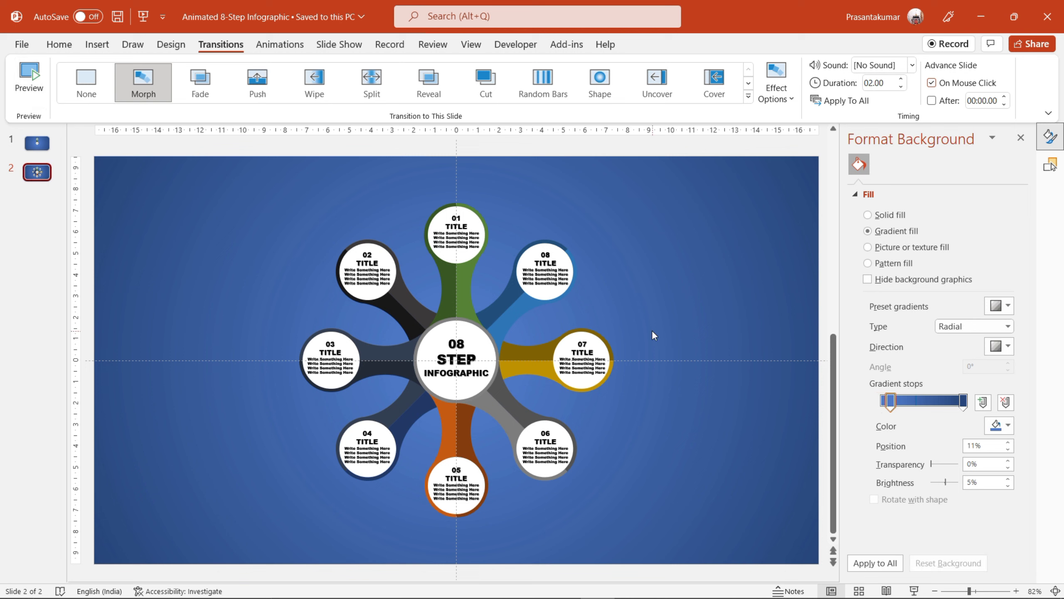
Add a Fly In entrance animation to the slide 1 infographic group and start the slide show with F5.
{"action": "left_click", "coordinate": [38, 143]}
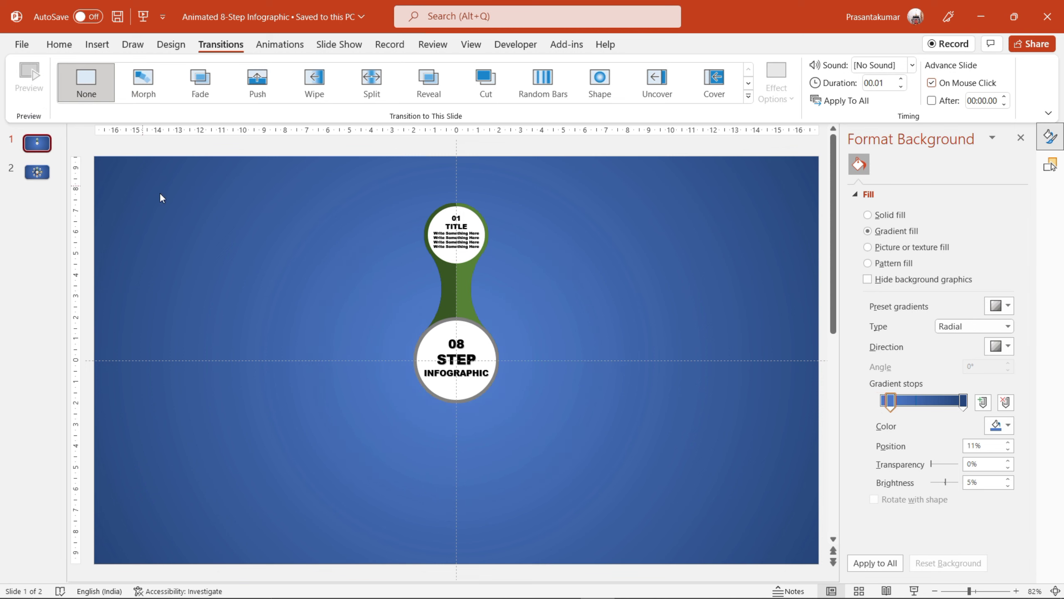
{"action": "left_click", "coordinate": [627, 327]}
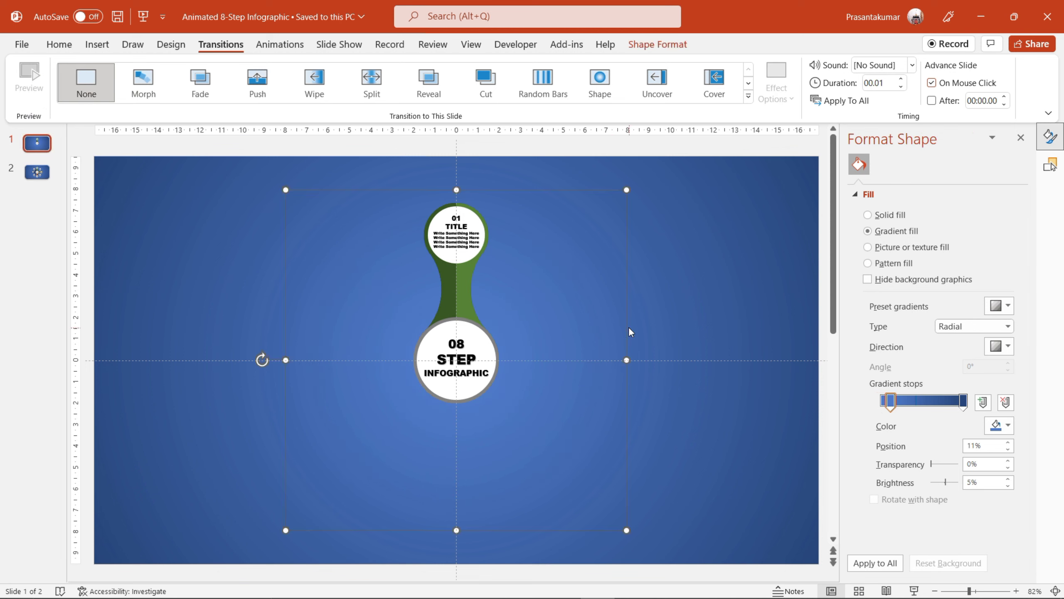
{"action": "left_click", "coordinate": [305, 49]}
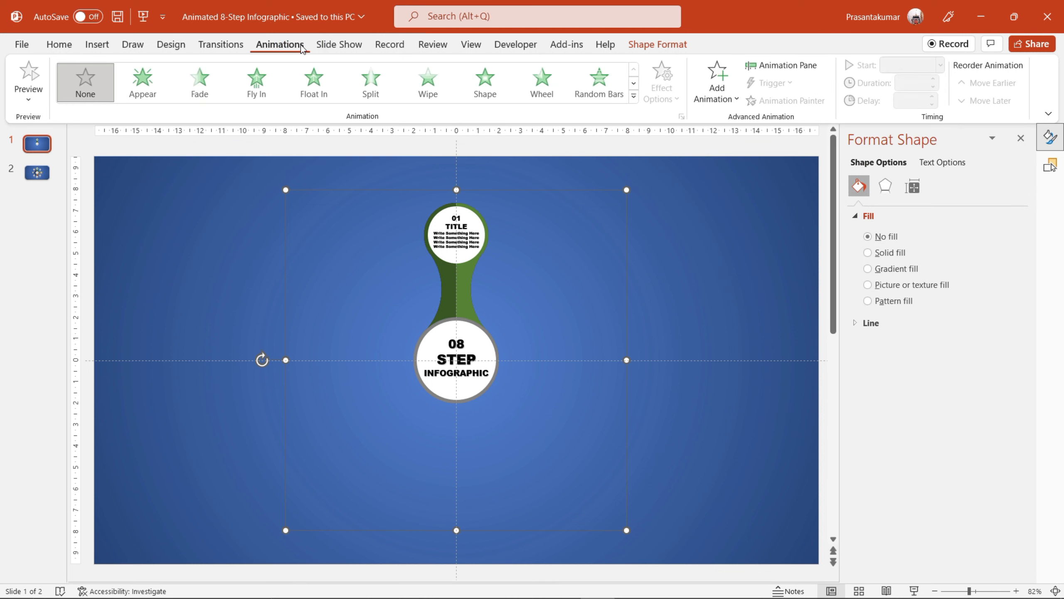
{"action": "left_click", "coordinate": [717, 84]}
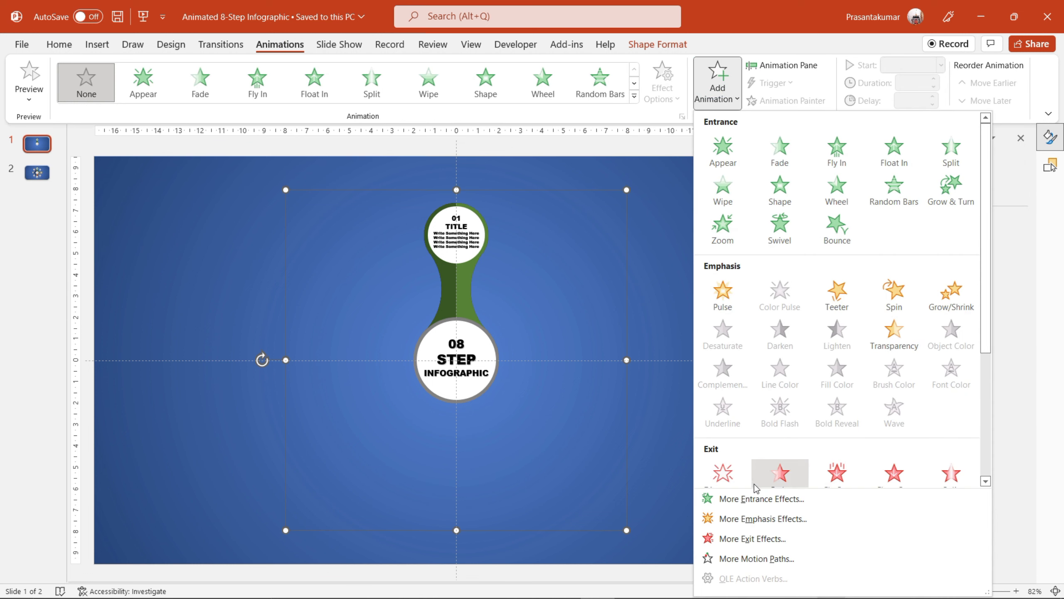
{"action": "left_click", "coordinate": [754, 498]}
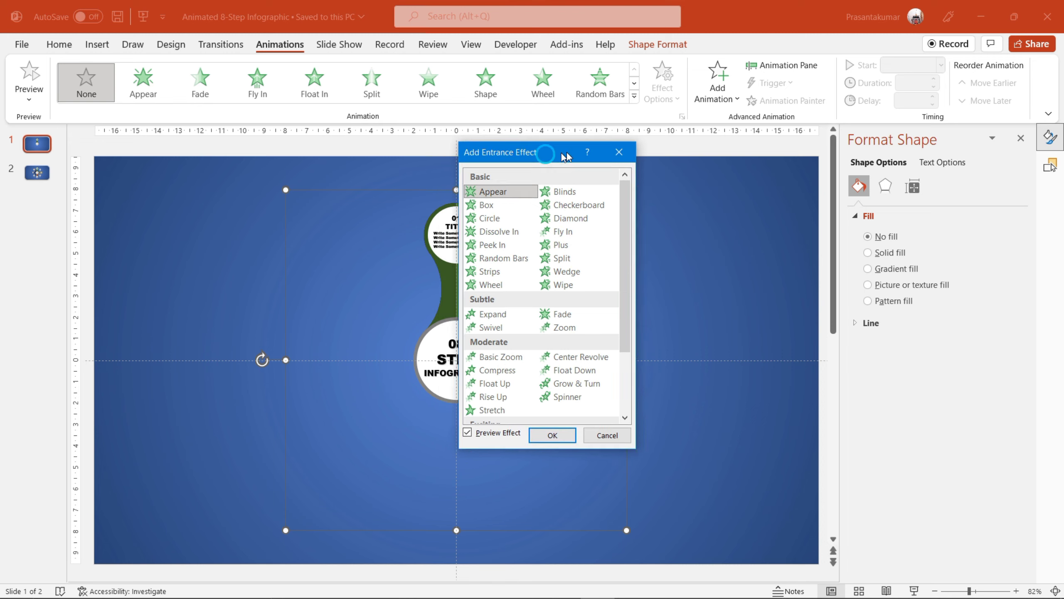
{"action": "left_click_drag", "start_coordinate": [548, 165], "coordinate": [743, 166]}
{"action": "left_click", "coordinate": [773, 236]}
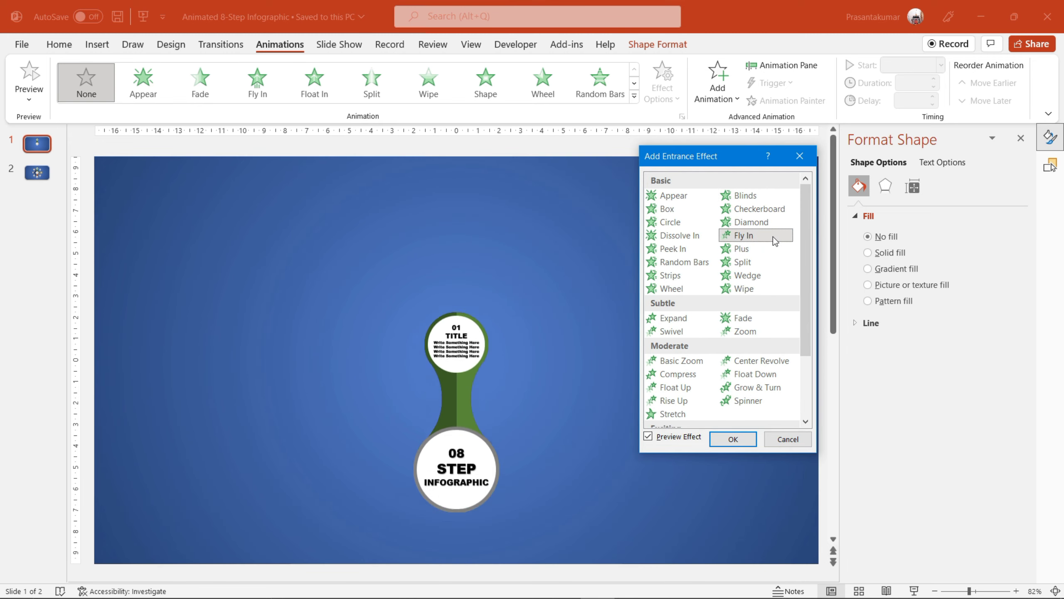
{"action": "left_click", "coordinate": [746, 439]}
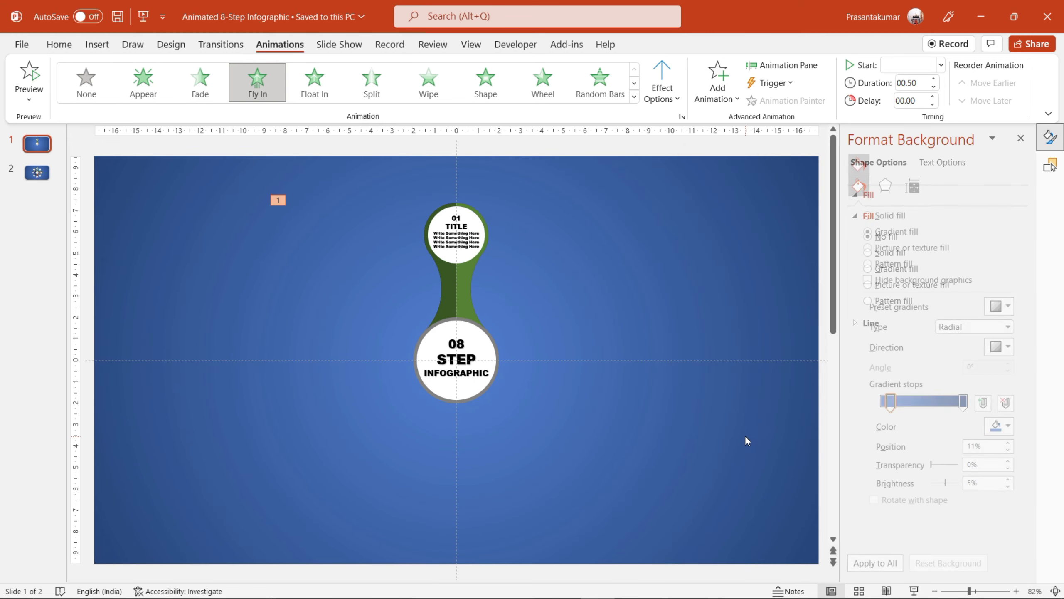
{"action": "key", "text": "F5"}
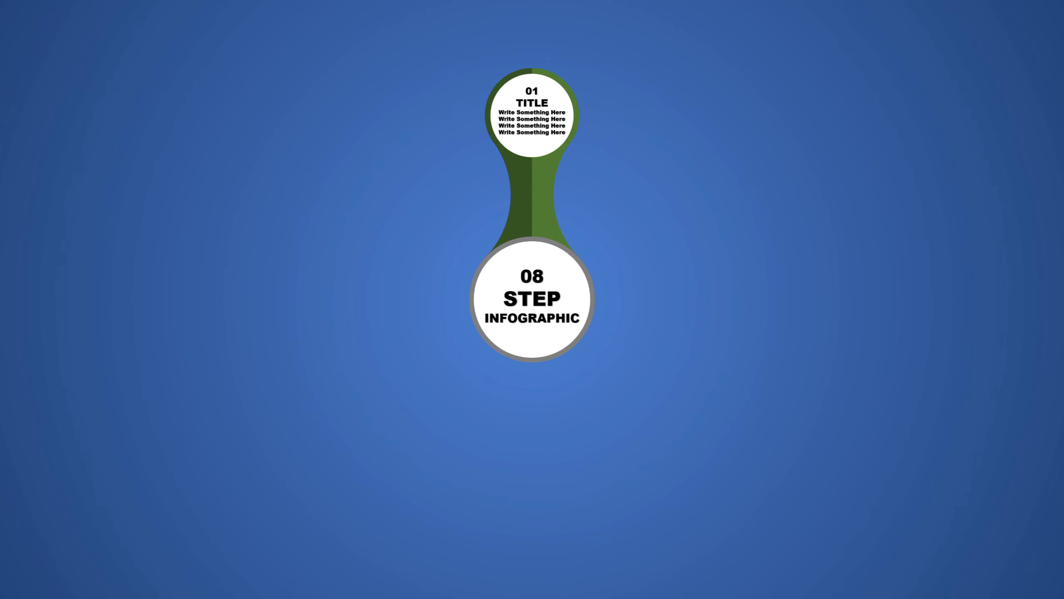